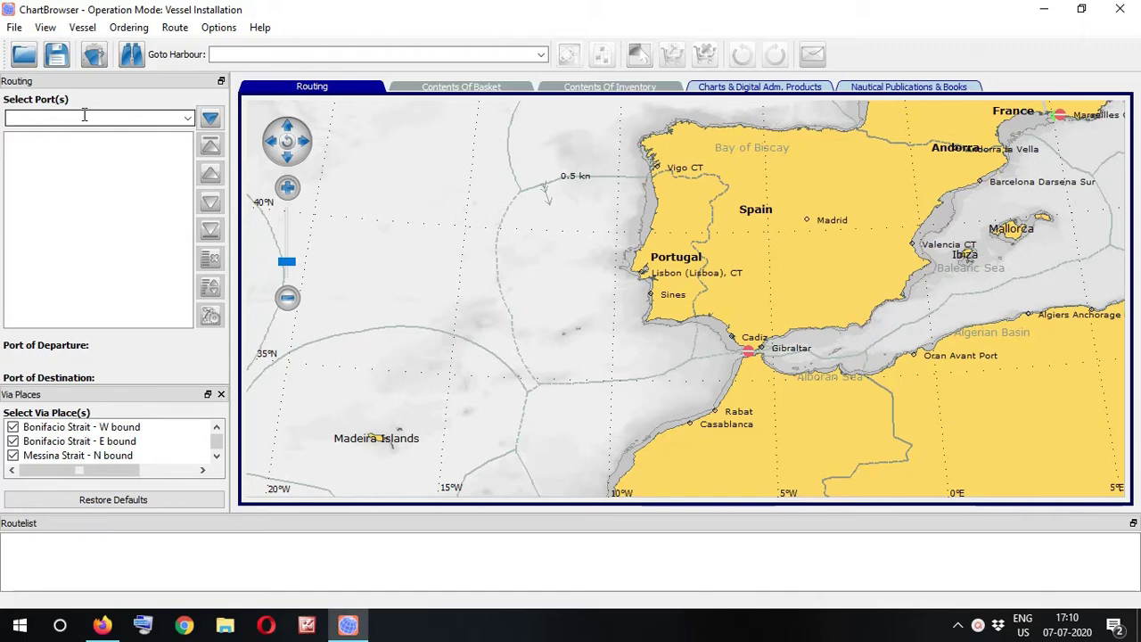
- Add Lisbon (Lisboa) [Portugal] and Cadiz [Spain], in that order, to the list of route ports
text(lisb)
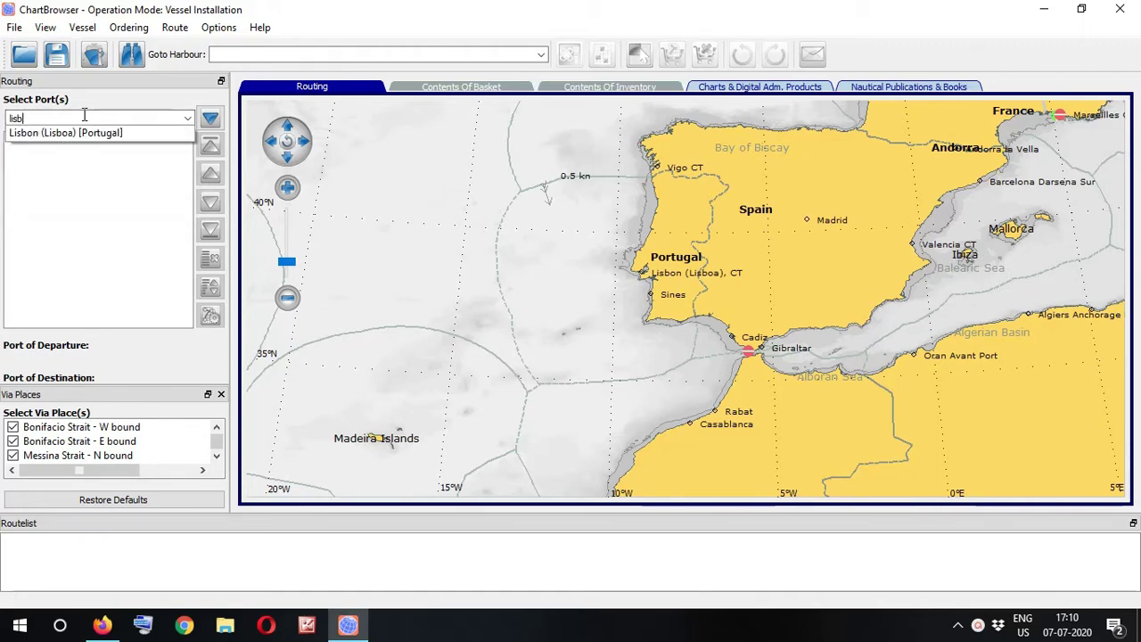
key(Down)
key(Return)
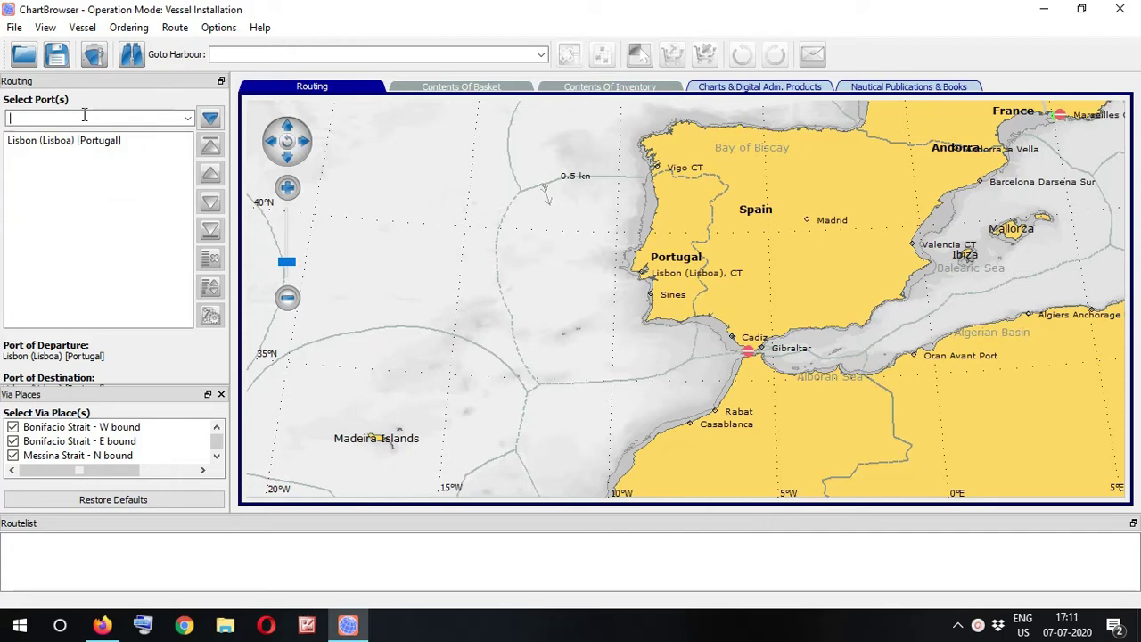
text(cad)
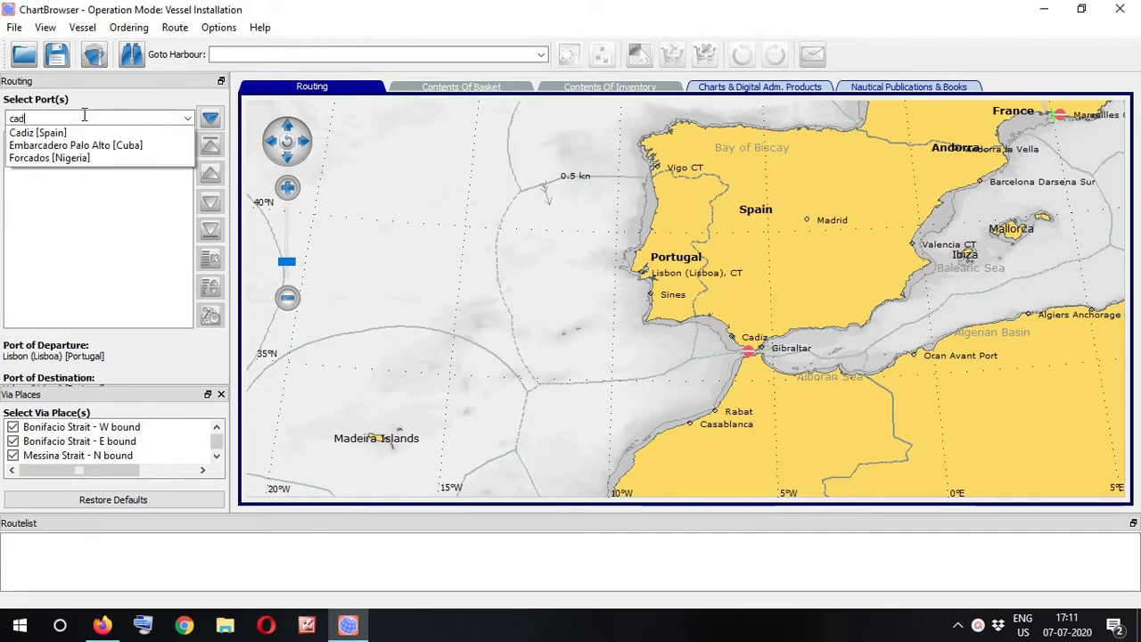
key(Down)
key(Return)
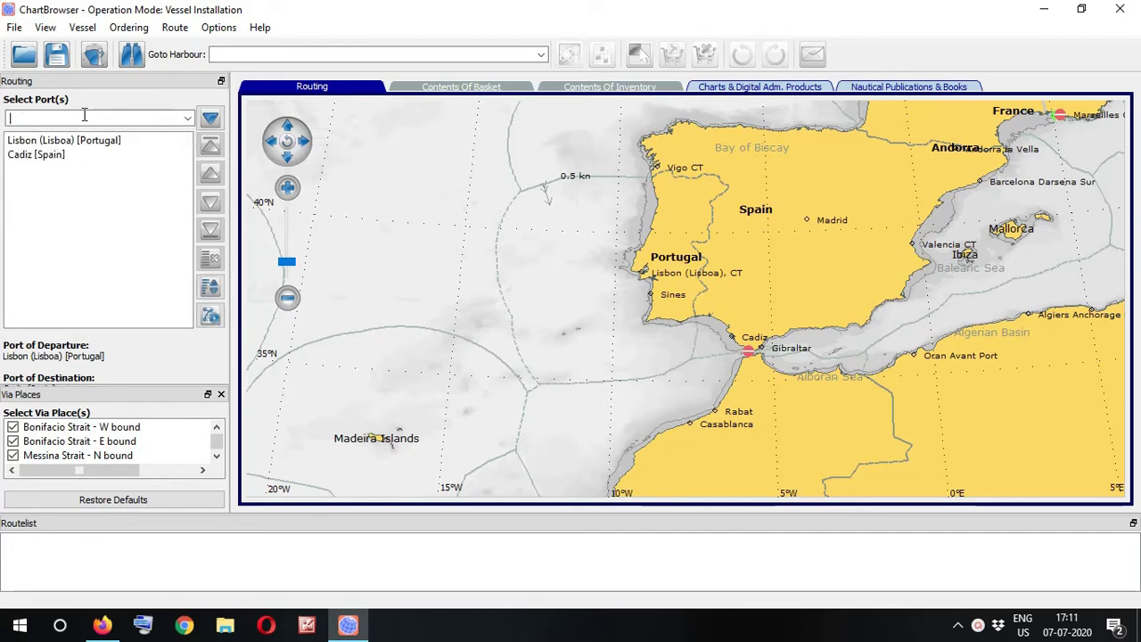
- Create the route from Lisbon to Cadiz with ETA/ETD calculated automatically for all waypoints, accepting the proposed ETD of departure
click(216, 321)
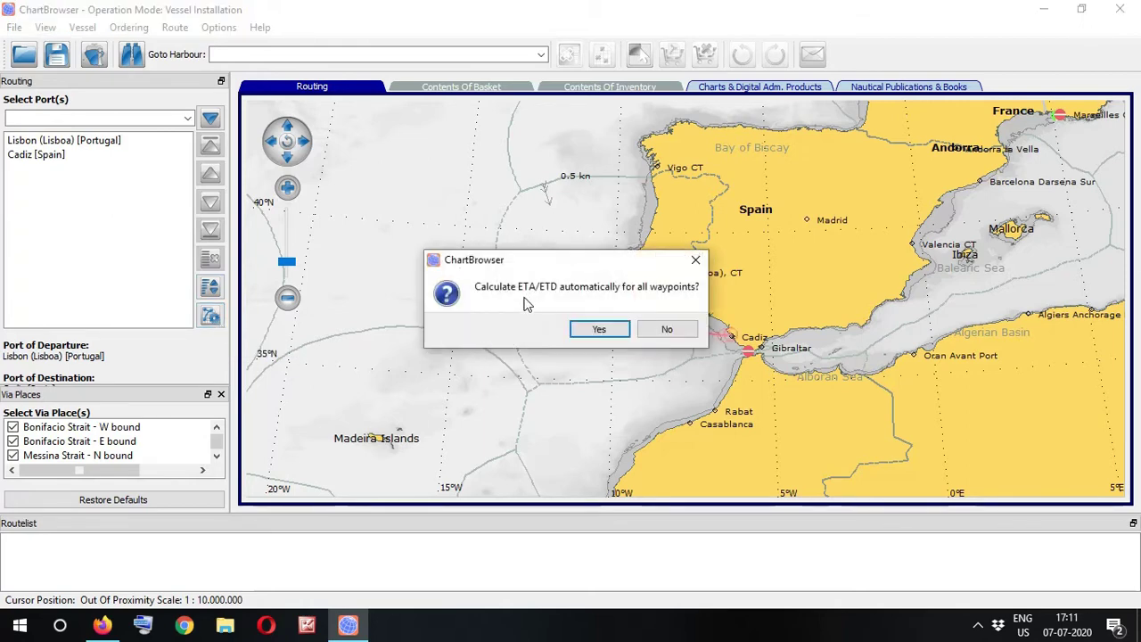
click(600, 331)
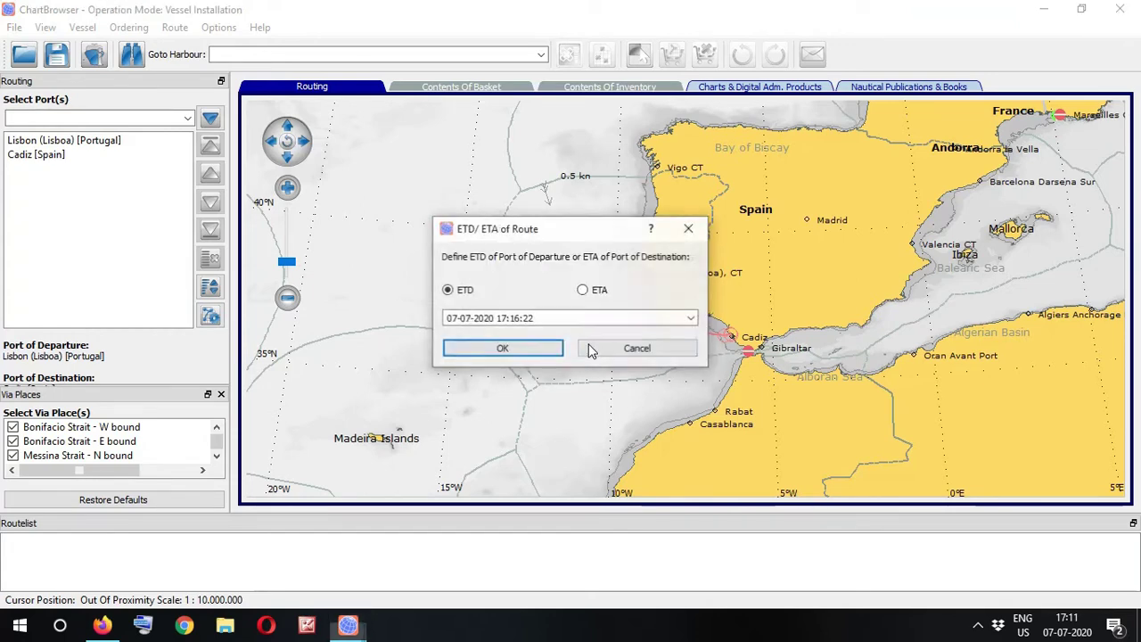
click(513, 355)
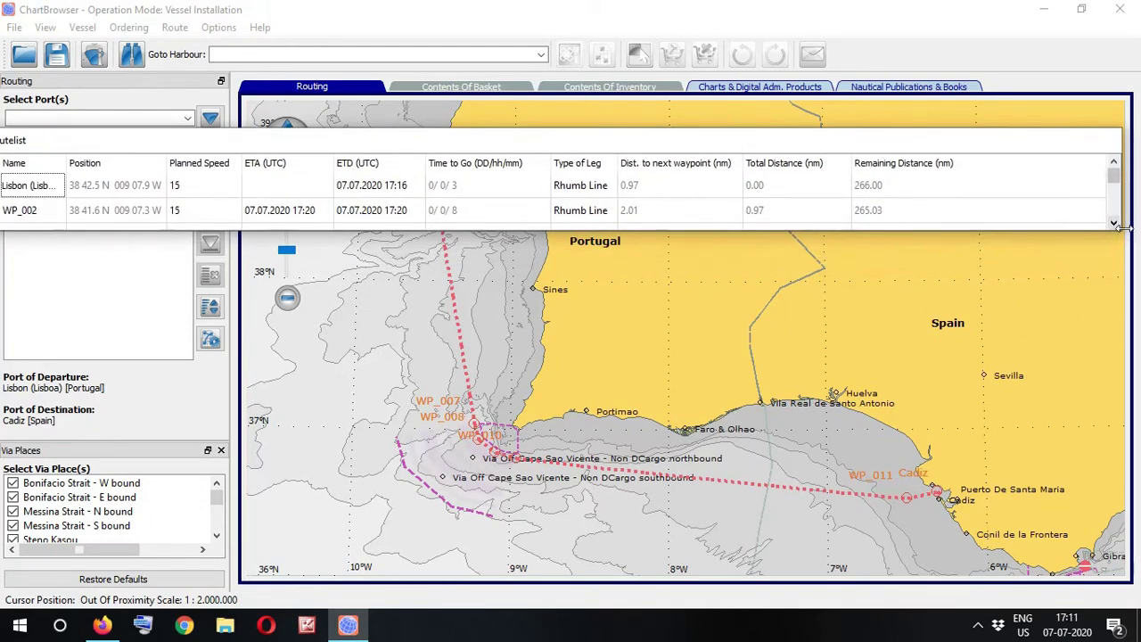
- Enlarge the floating route list to show all waypoints and view the options available for WP_005
drag(1102, 309, 1097, 579)
click(385, 285)
right_click(383, 286)
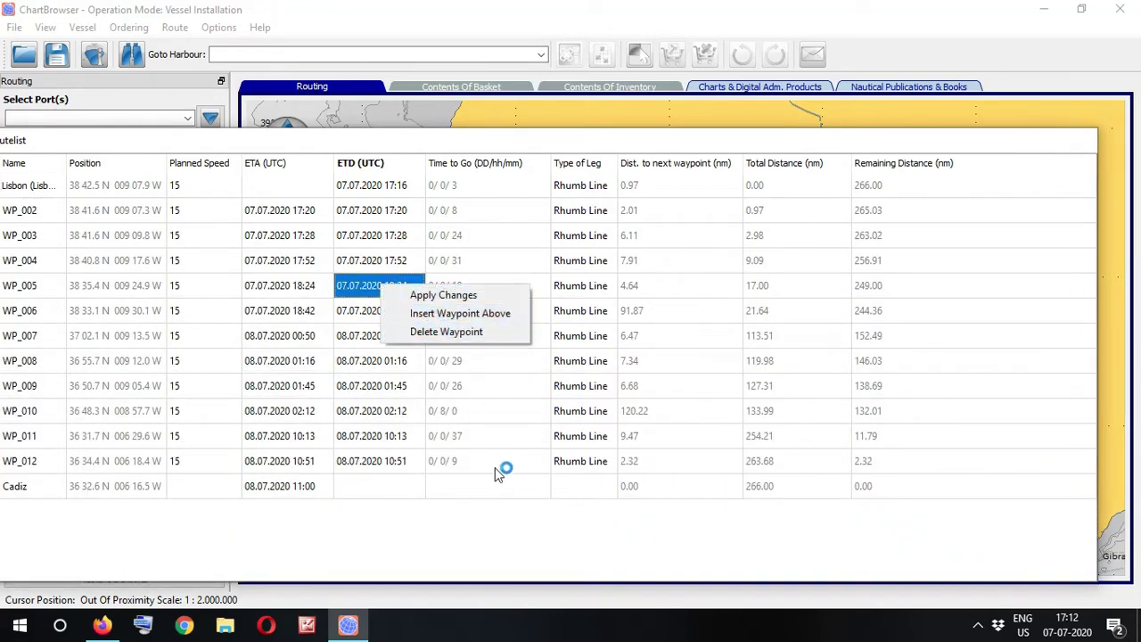
key(Escape)
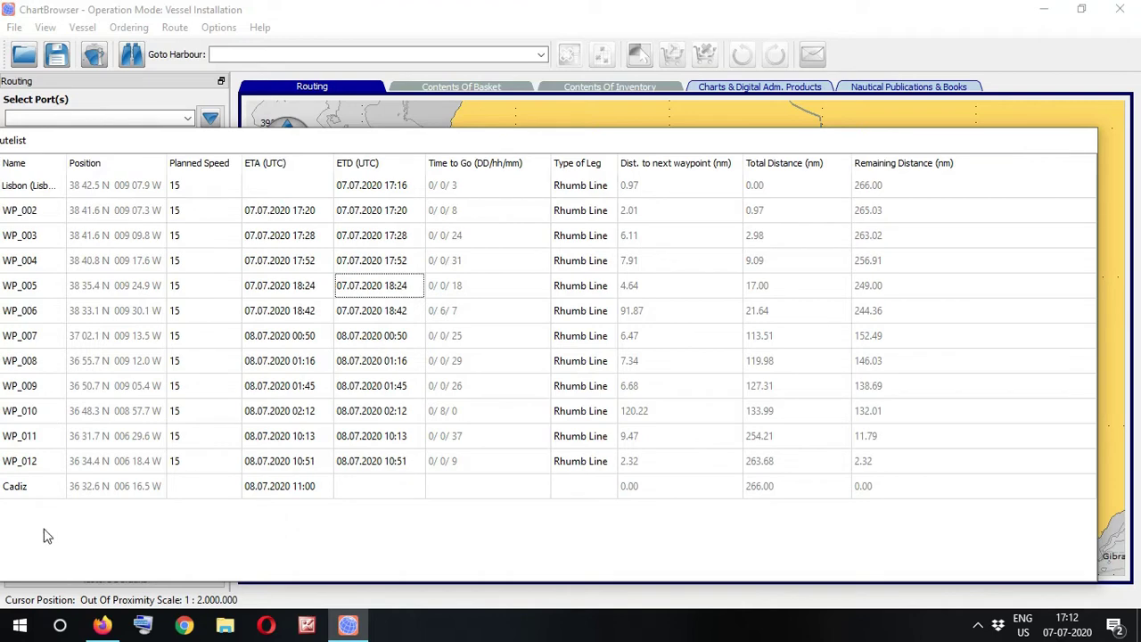
- Try Great Circle as the leg type for the Lisbon leg, restore Rhumb Line, and dock the route list again
click(610, 189)
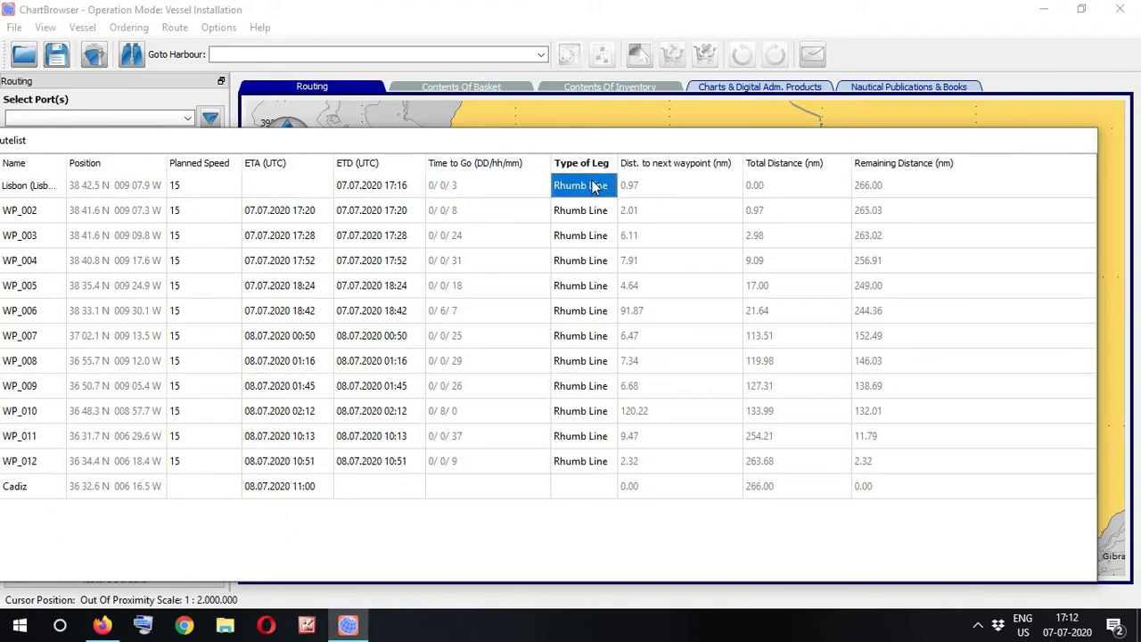
click(594, 185)
click(610, 186)
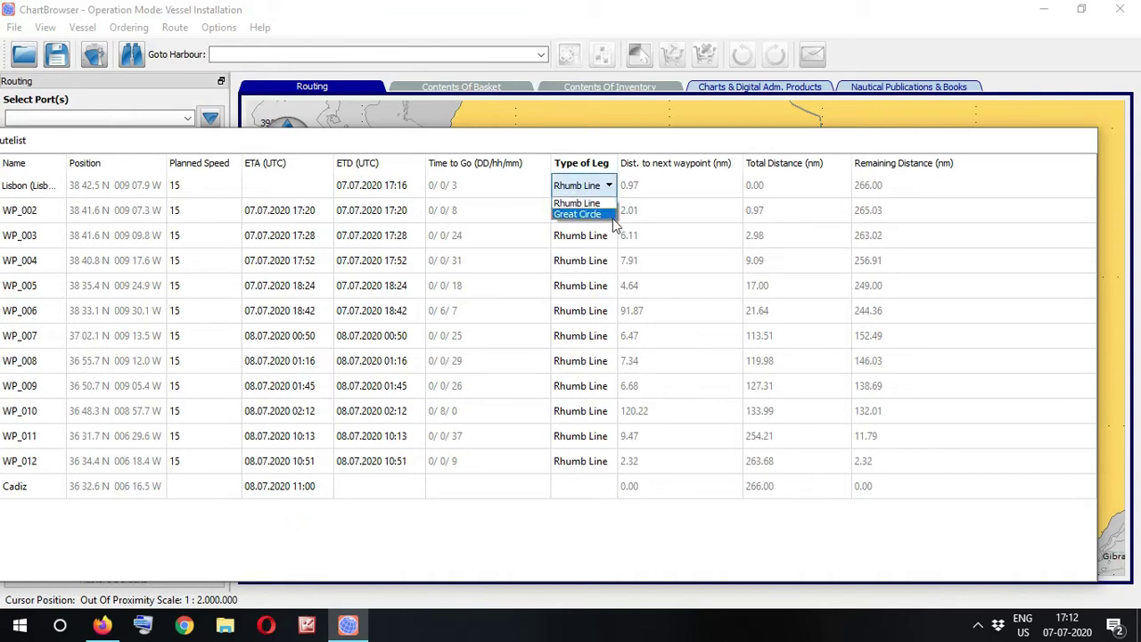
click(579, 215)
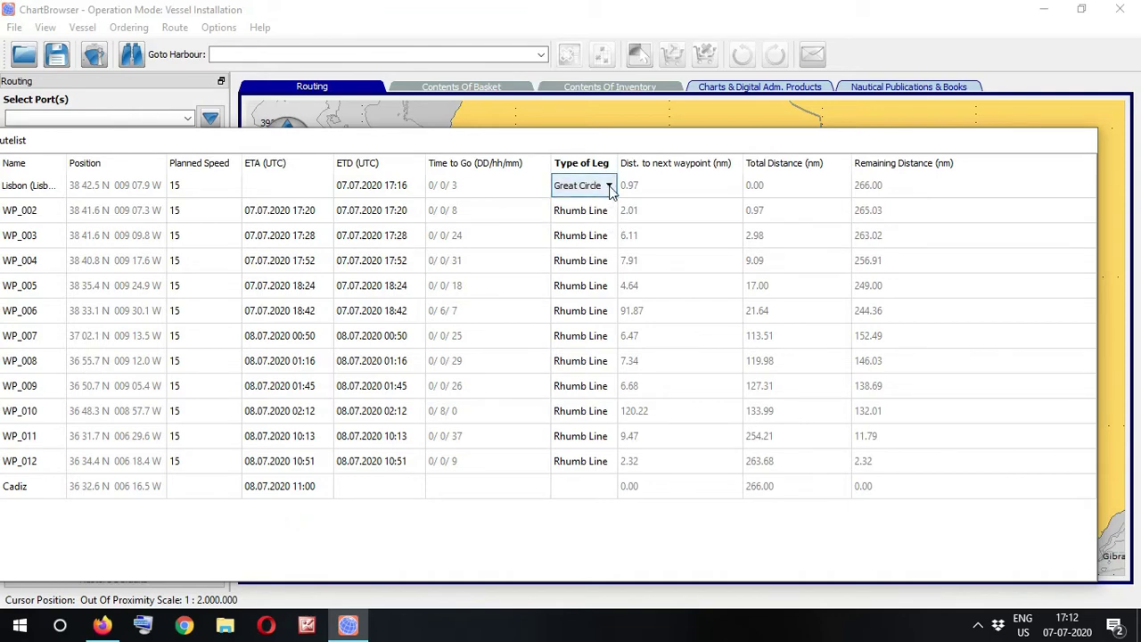
click(610, 187)
click(584, 203)
click(591, 216)
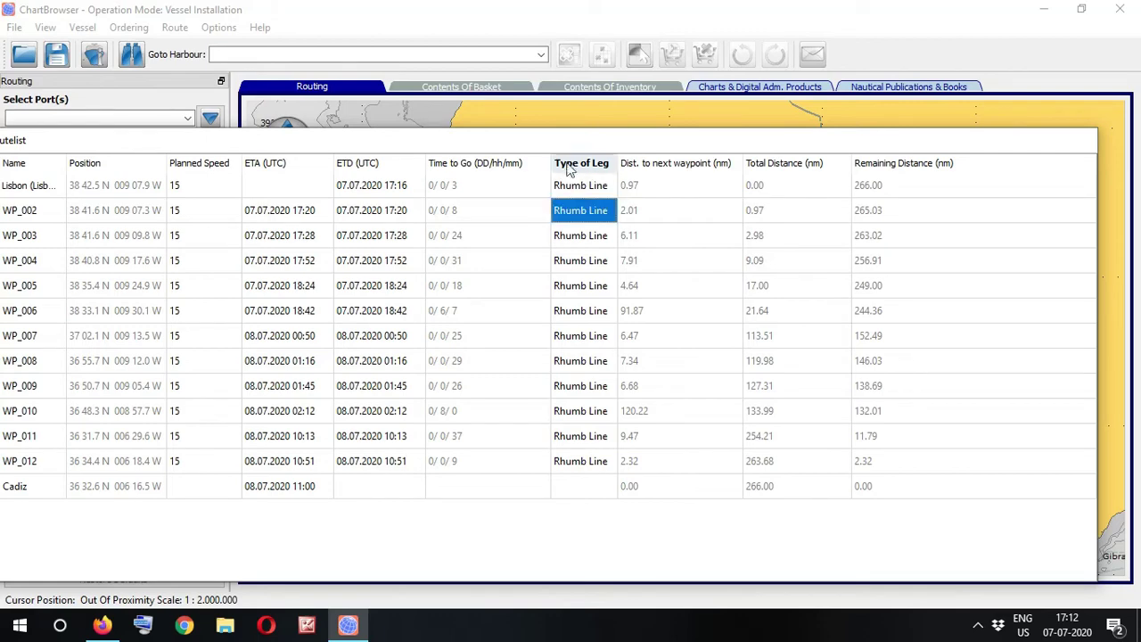
double_click(330, 143)
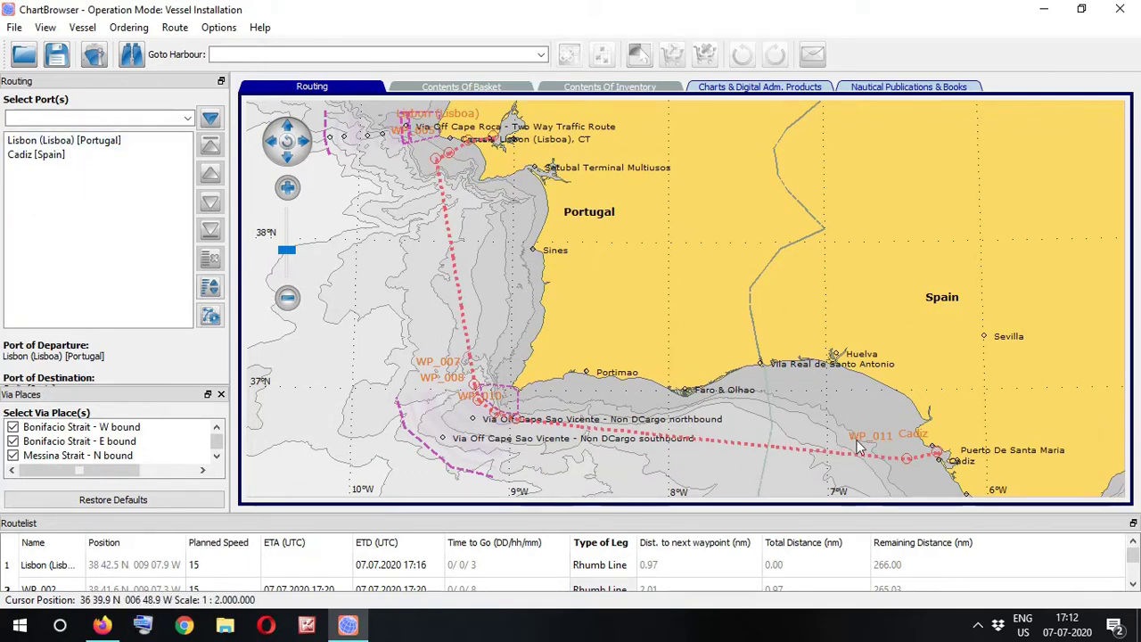
- Reverse the port order and replace the current route with one from Cadiz to Lisbon, using automatic ETA/ETD and the proposed ETD
click(212, 290)
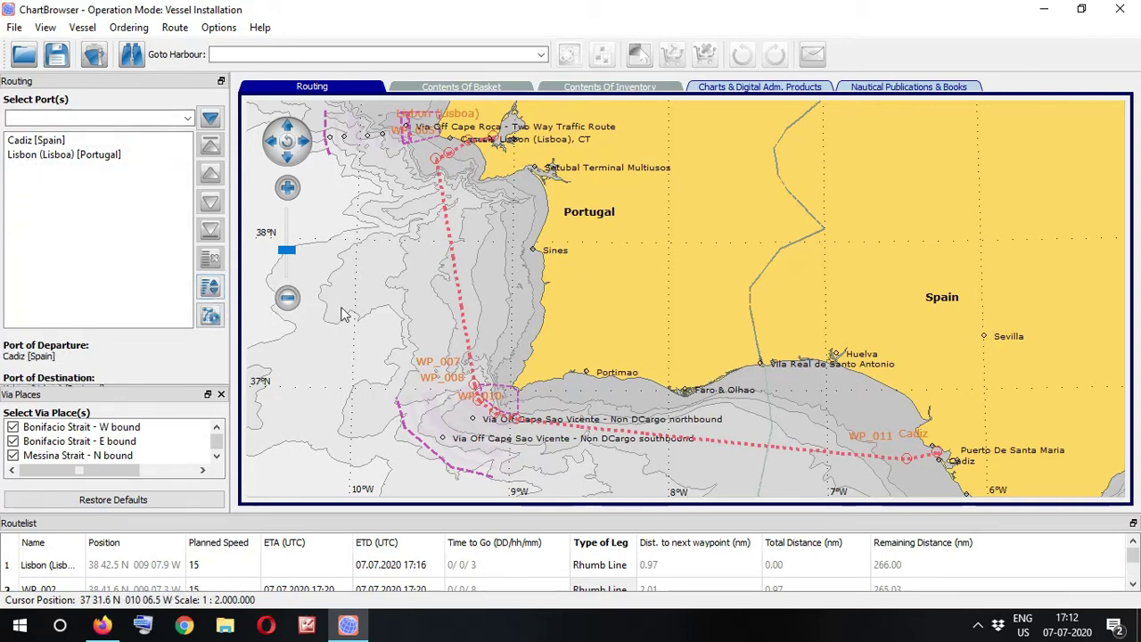
click(209, 319)
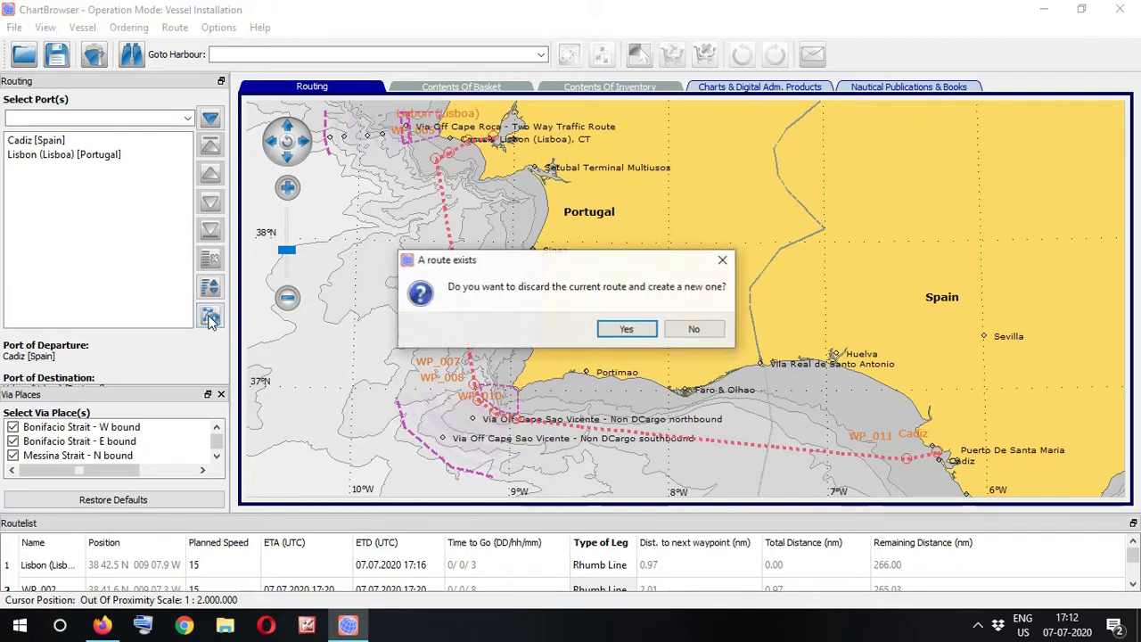
click(629, 329)
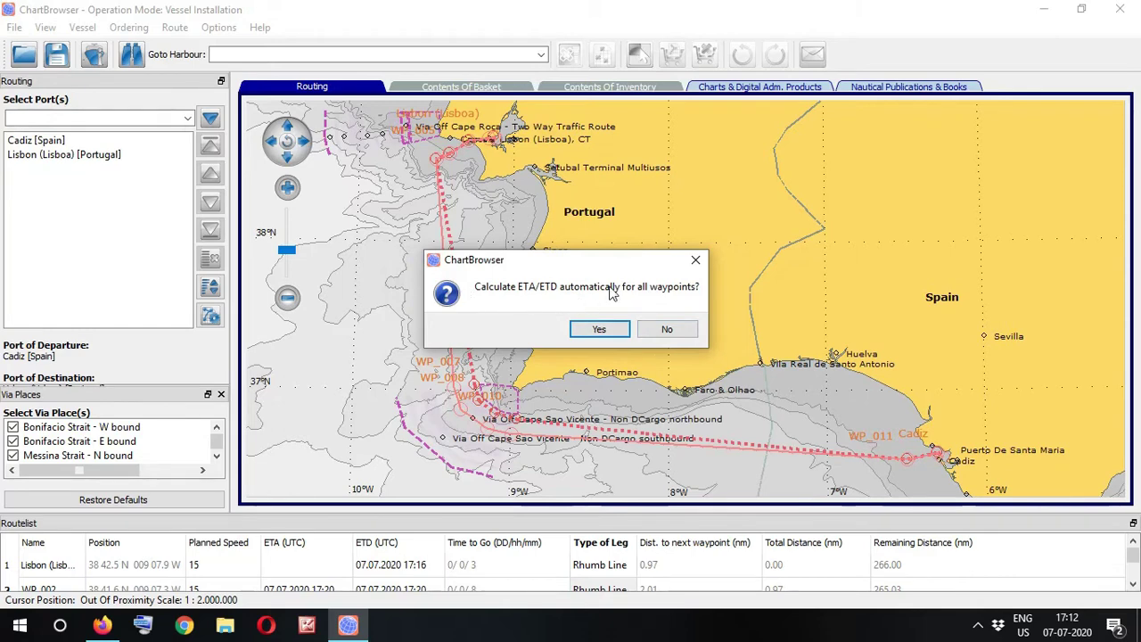
click(588, 330)
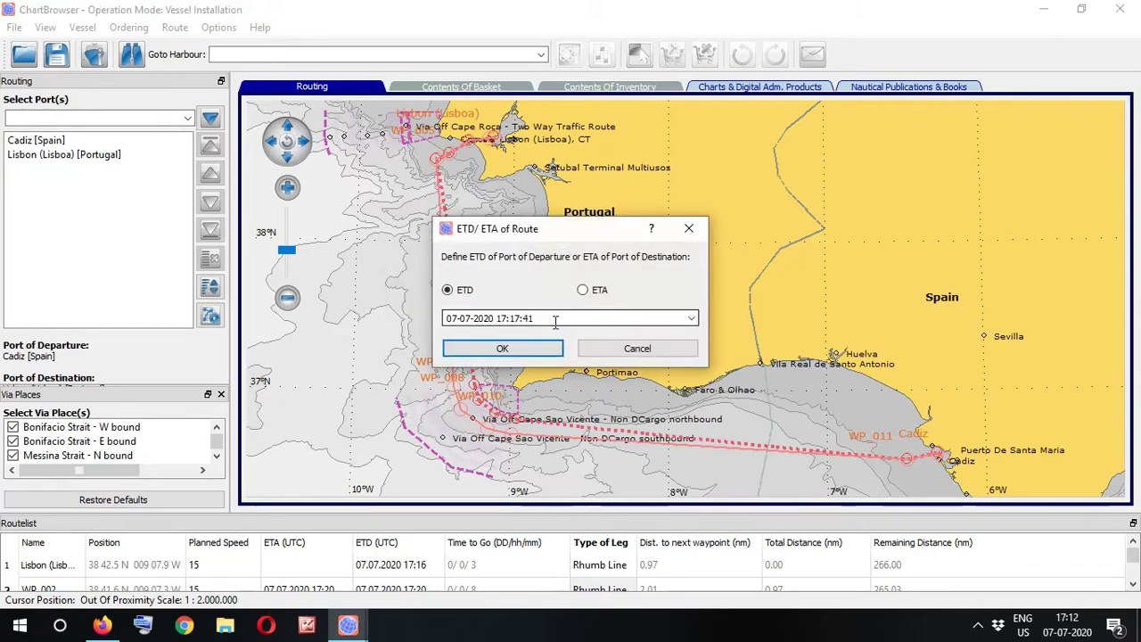
click(555, 353)
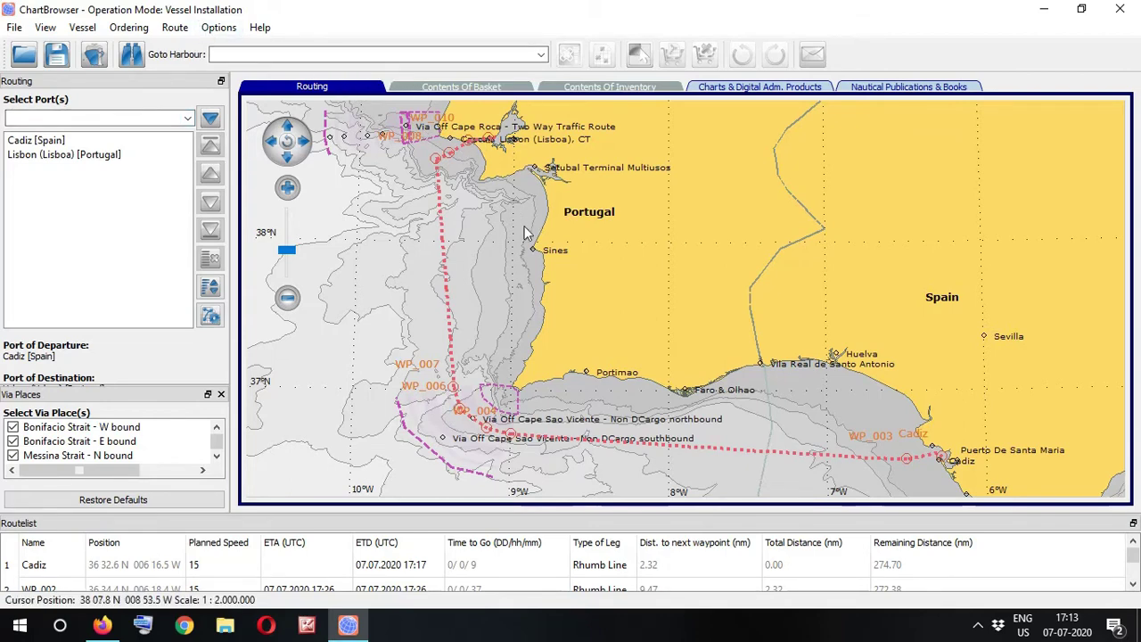
- Edit the route by moving WP_007 north and inserting a waypoint on the leg above it, applying the changes with automatic ETA/ETD
drag(480, 257, 484, 216)
right_click(415, 305)
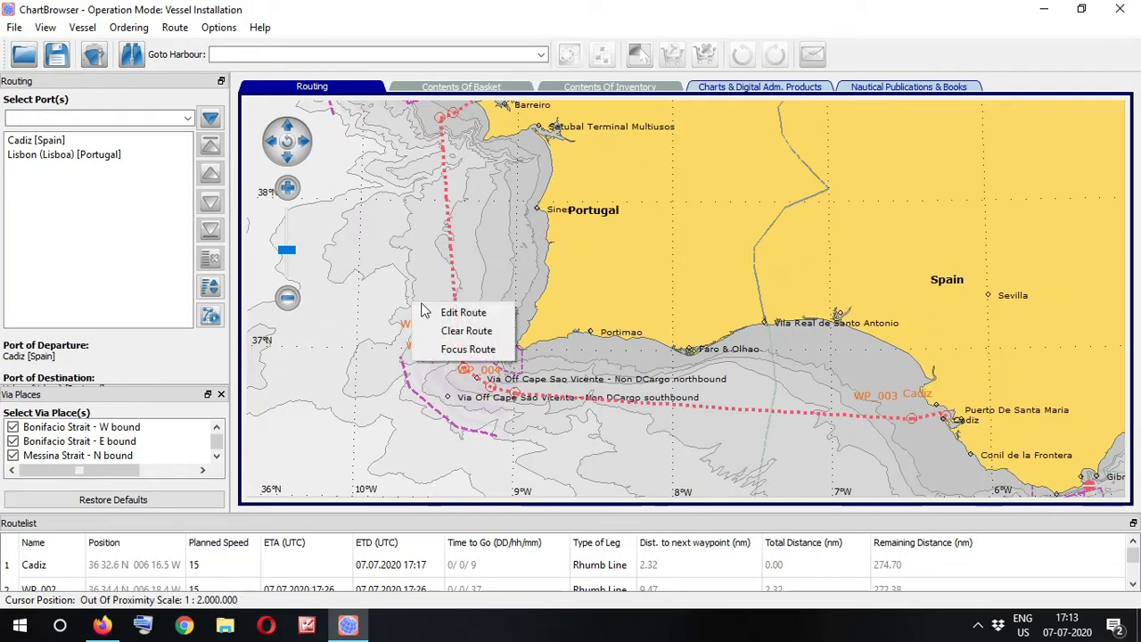
click(446, 312)
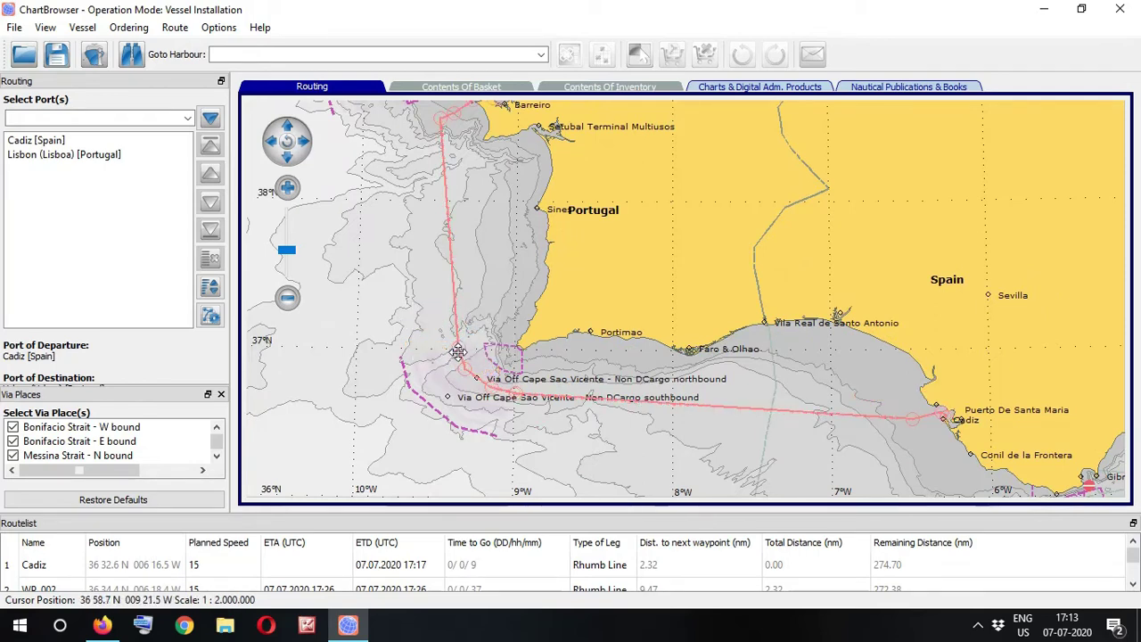
drag(458, 352, 439, 264)
right_click(440, 225)
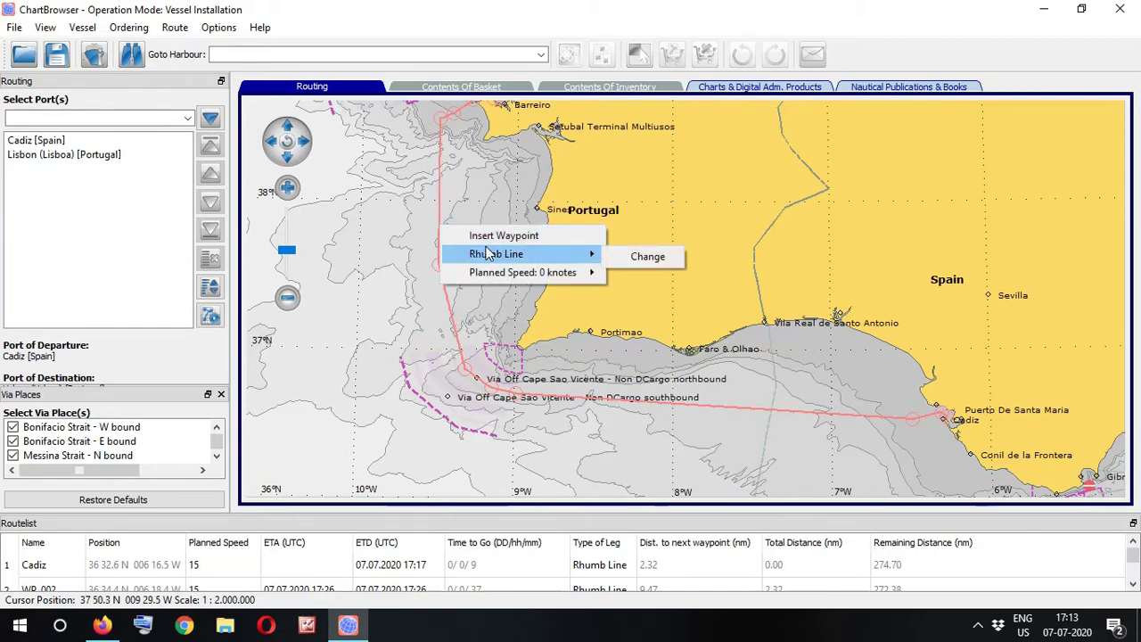
click(484, 238)
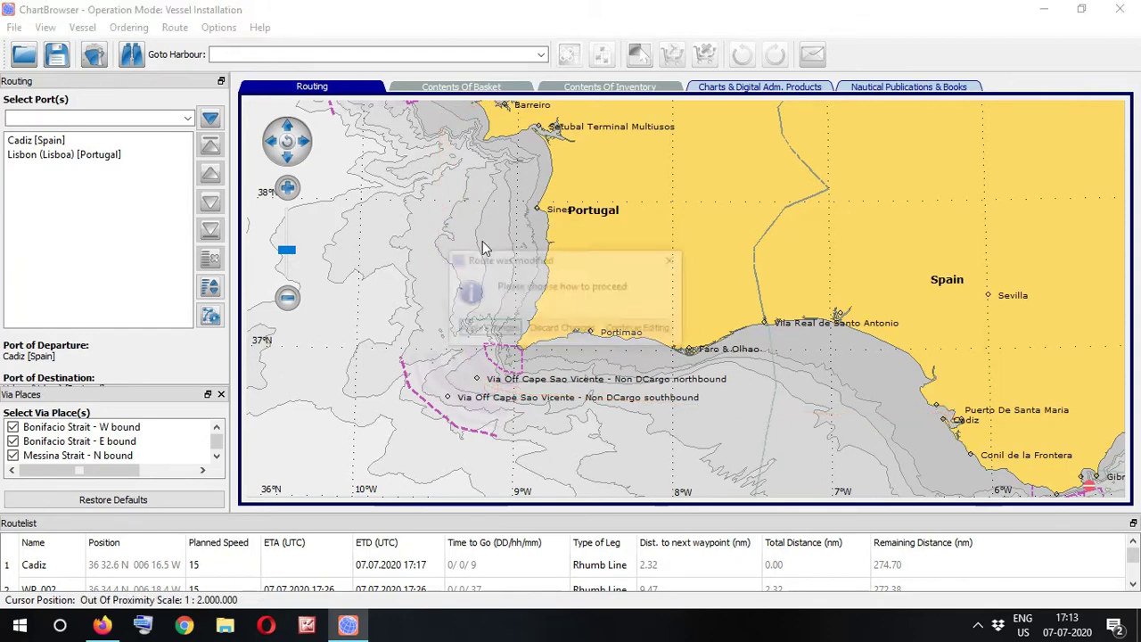
click(505, 329)
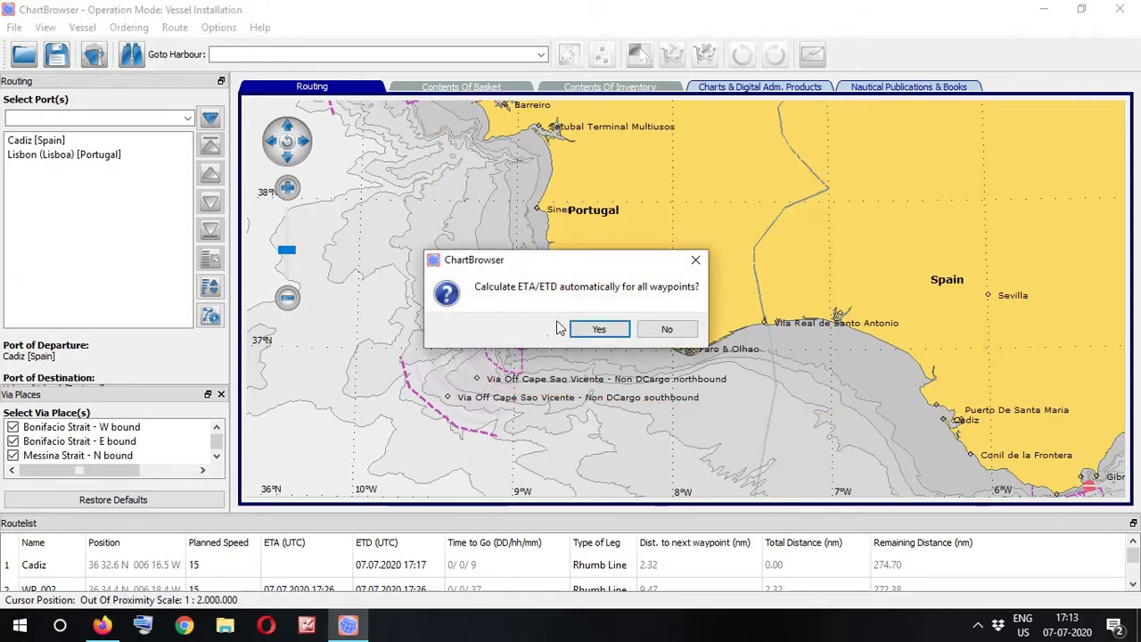
click(598, 329)
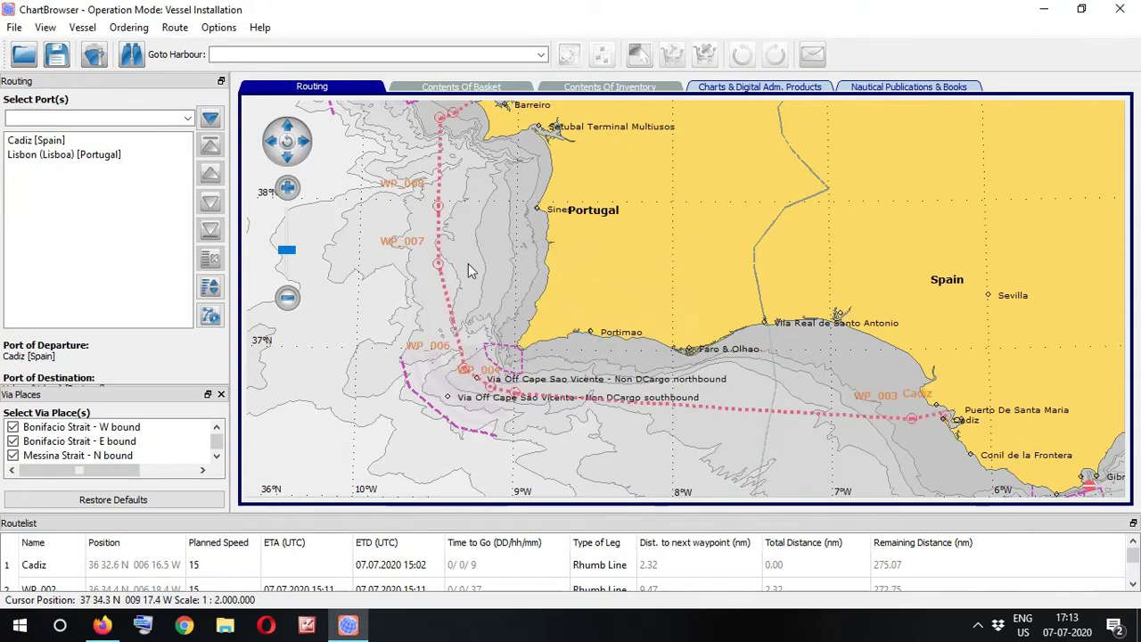
click(183, 34)
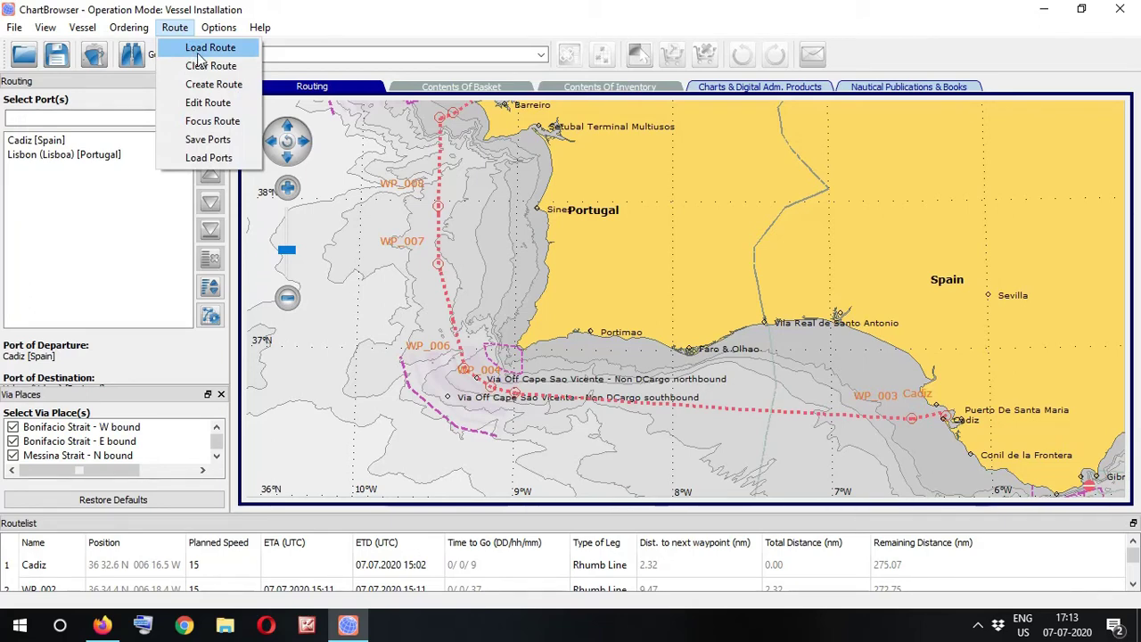
click(205, 49)
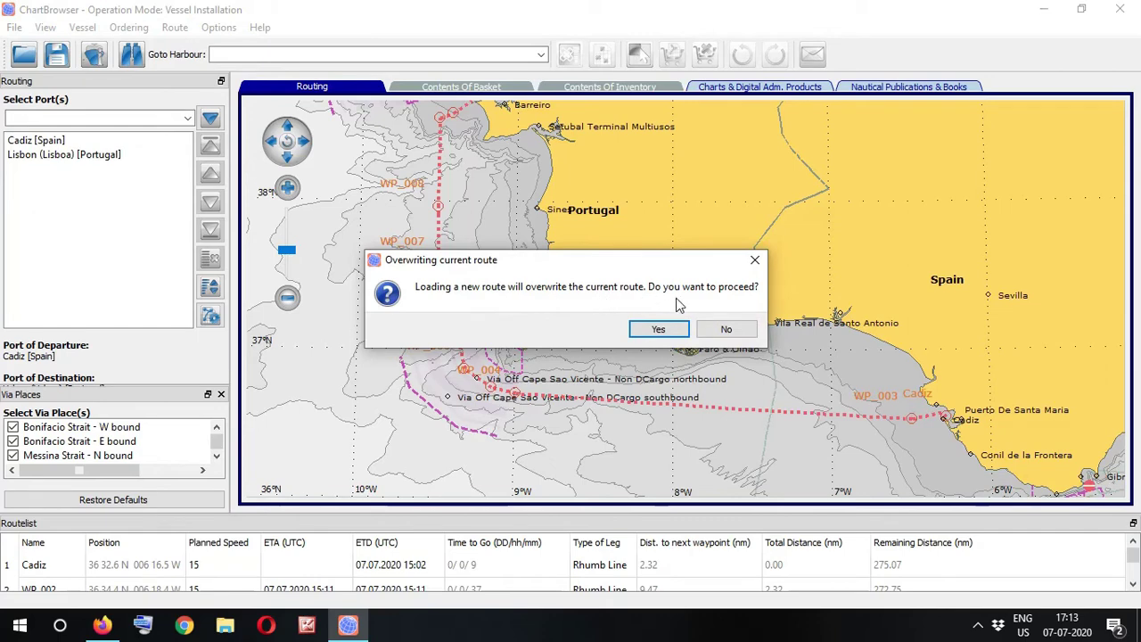
click(660, 329)
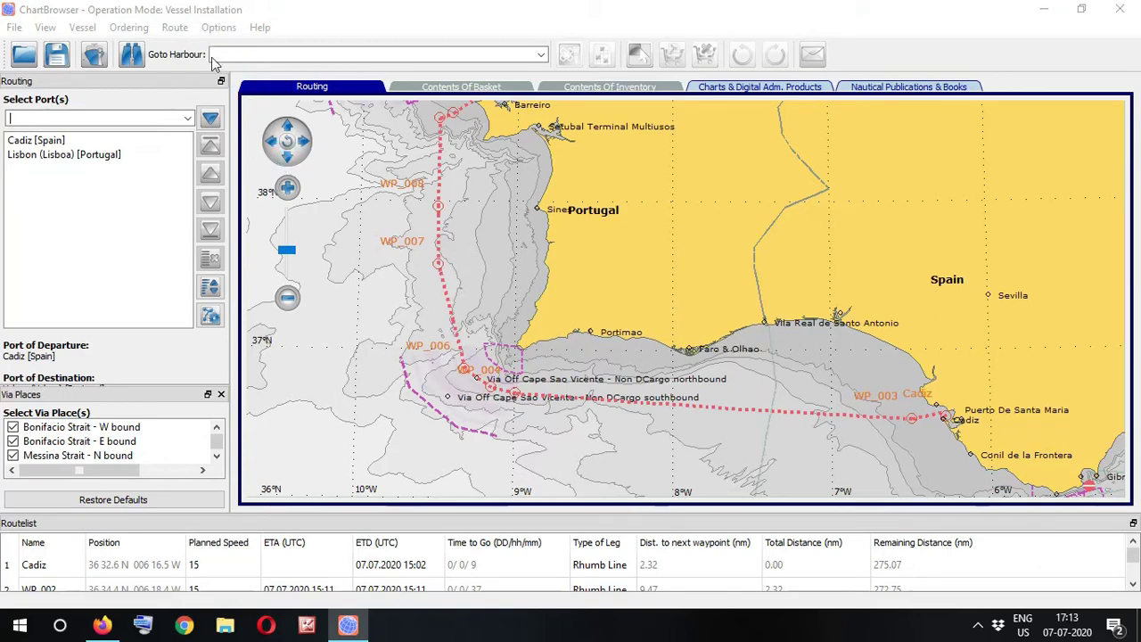
key(ctrl+o)
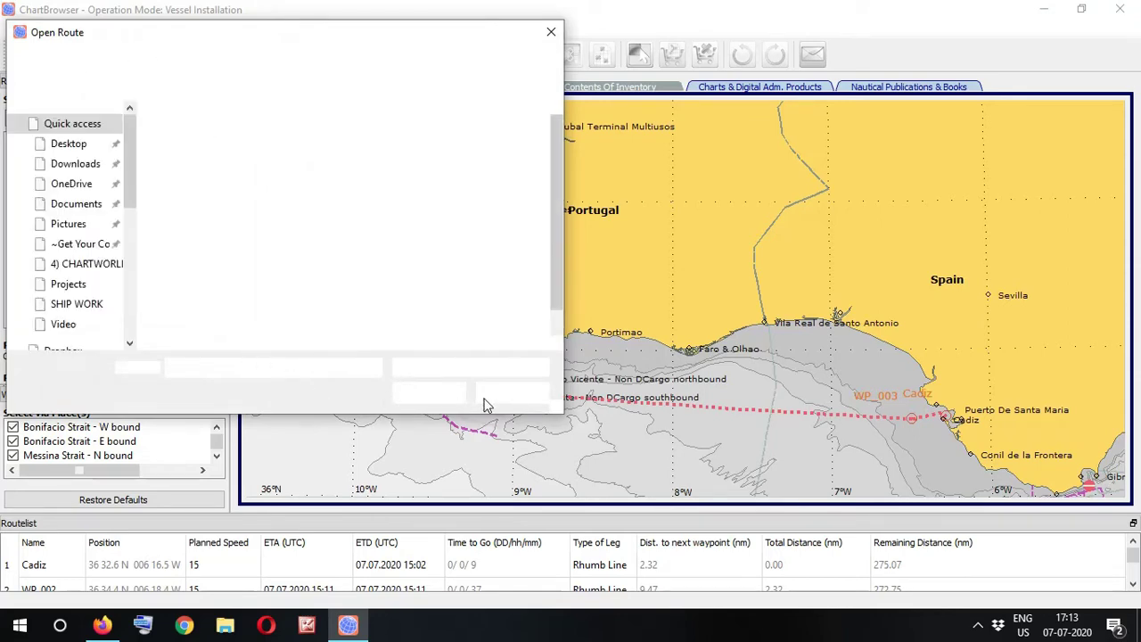
click(513, 393)
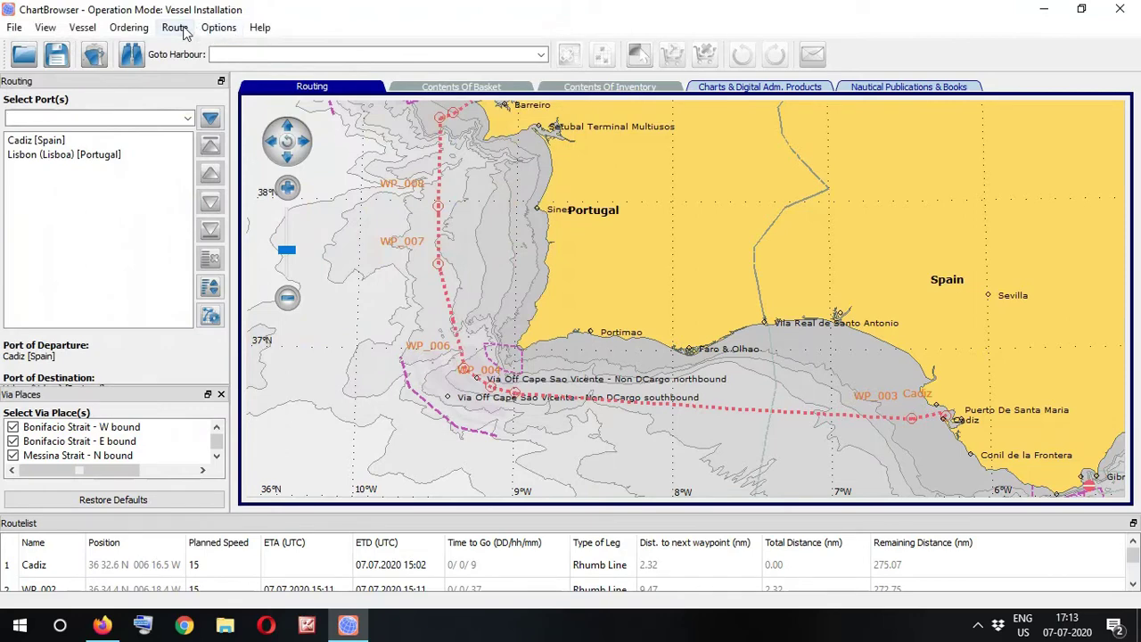
click(175, 28)
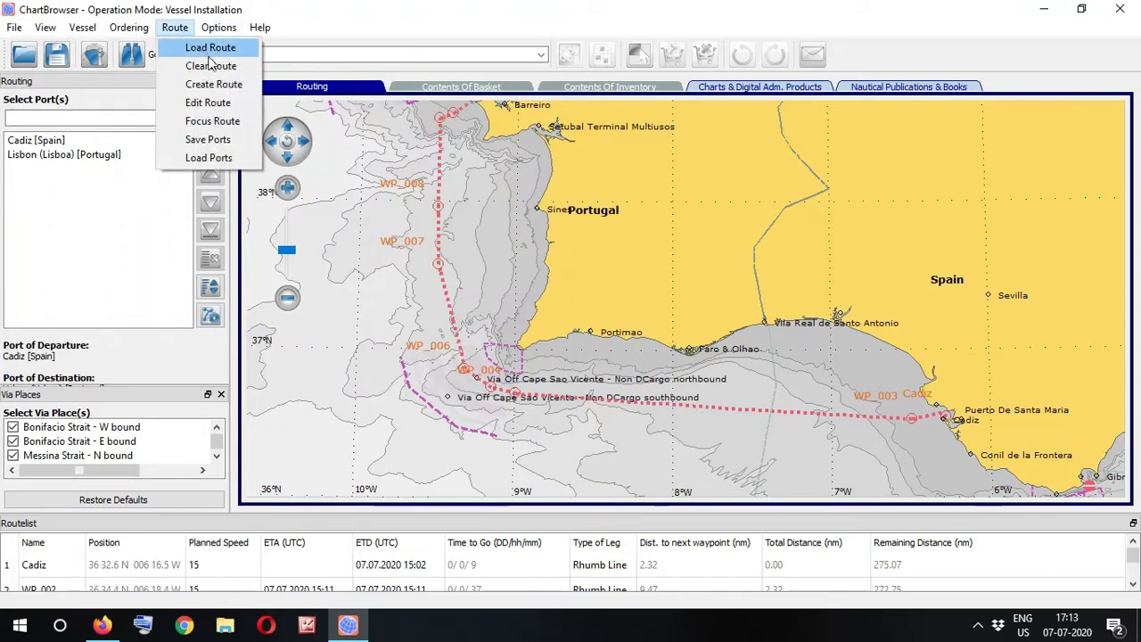
right_click(388, 294)
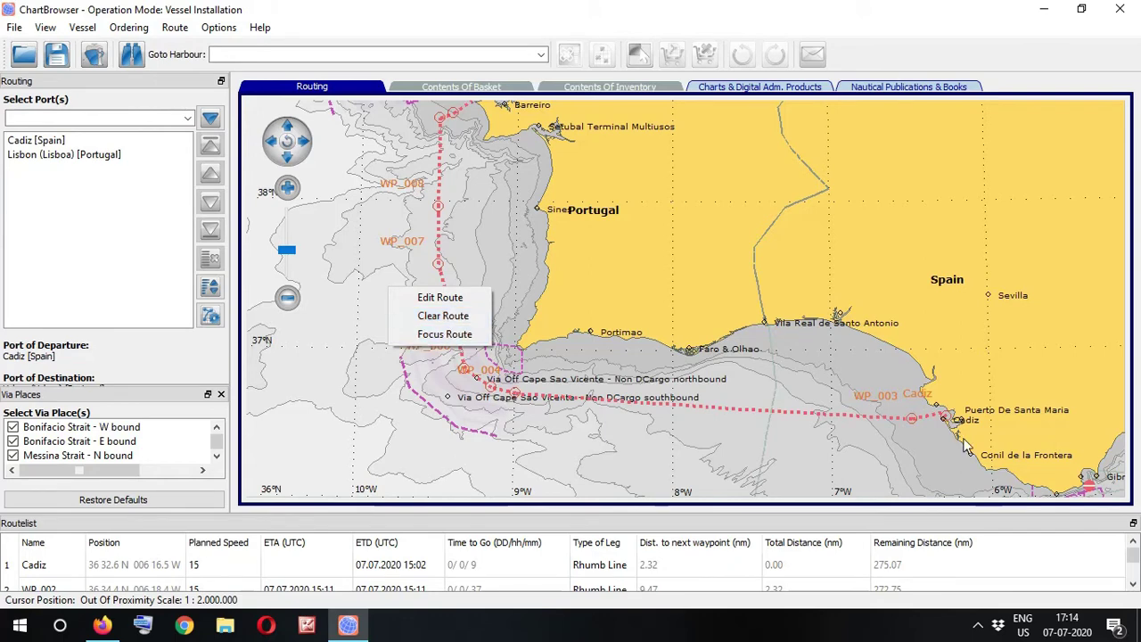
click(526, 242)
- Display the charts and digital products view with the Official ENCs catalogue for the Cadiz to Lisbon route
drag(526, 242, 690, 304)
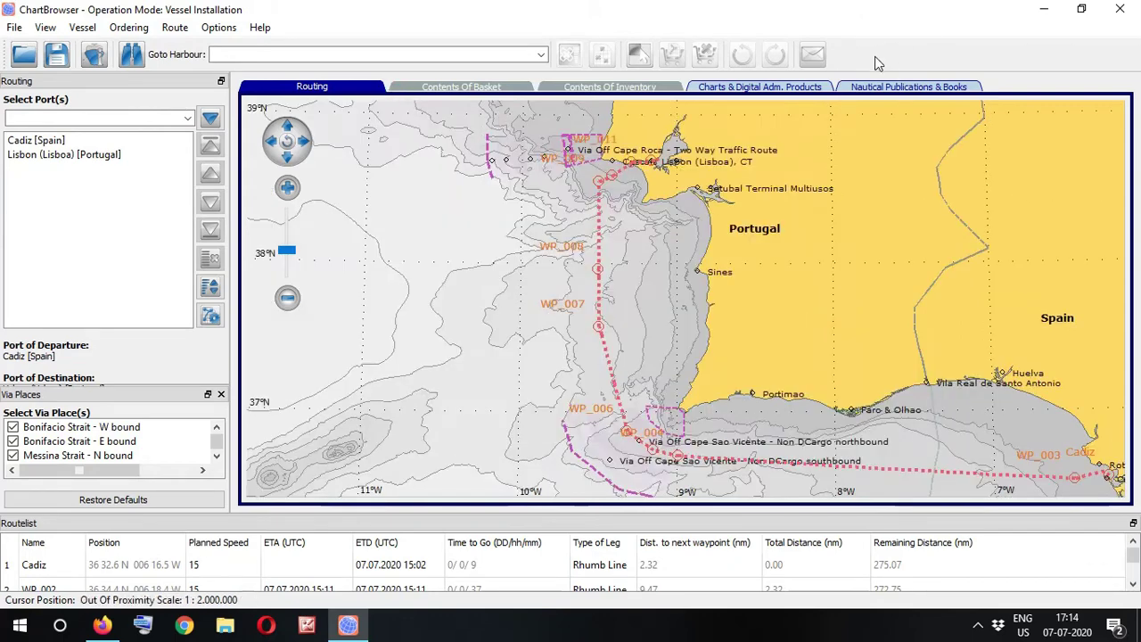
click(727, 89)
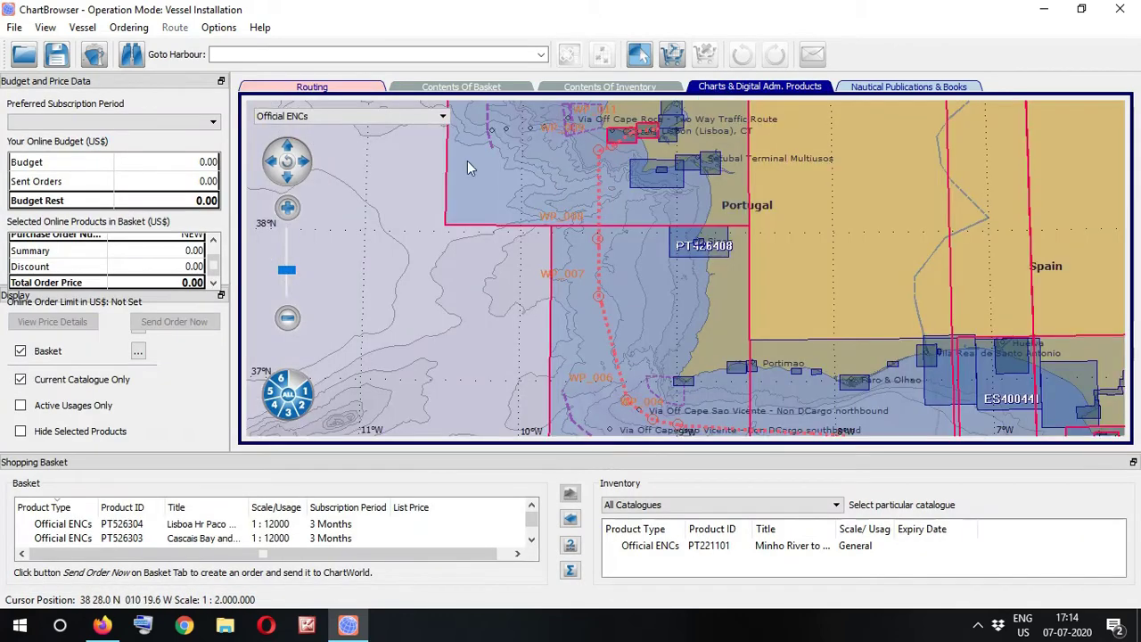
click(379, 117)
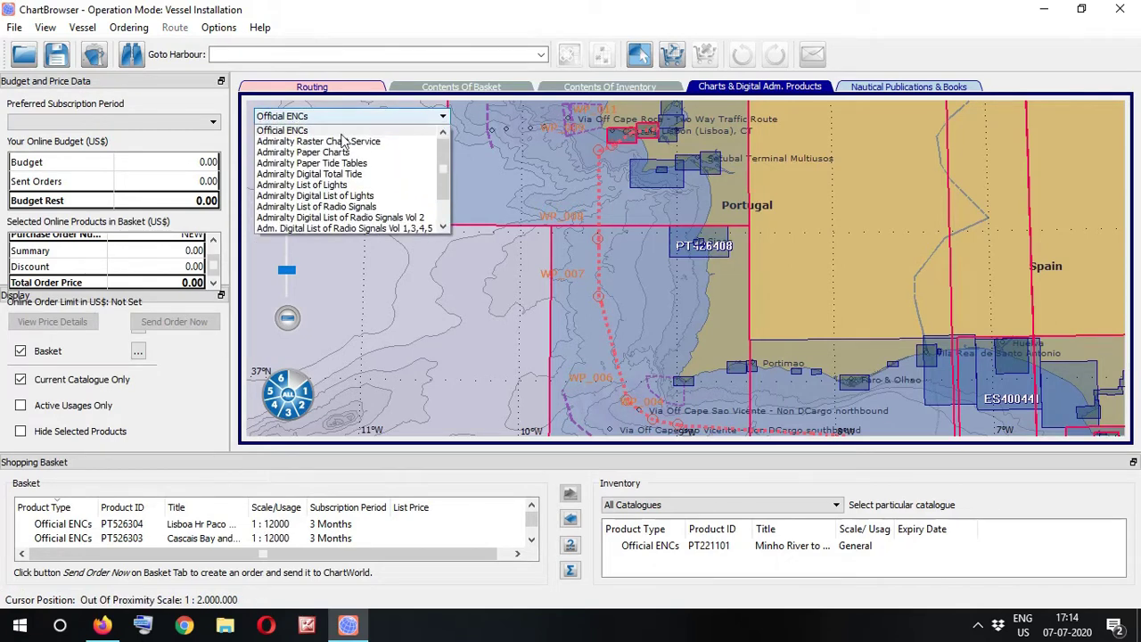
click(284, 131)
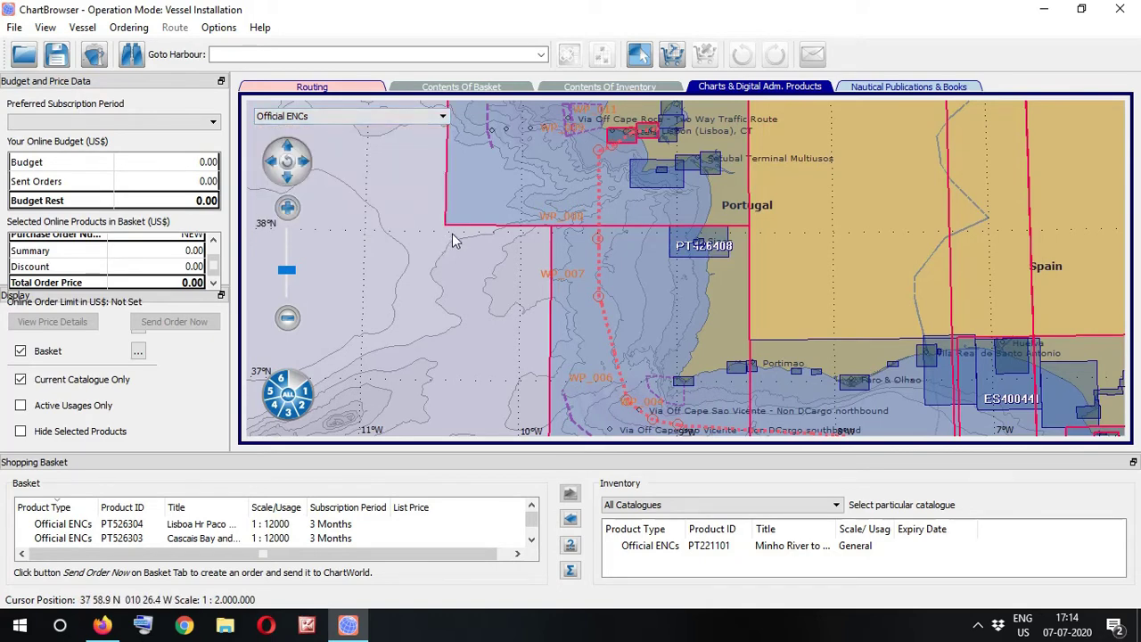
drag(478, 253, 343, 226)
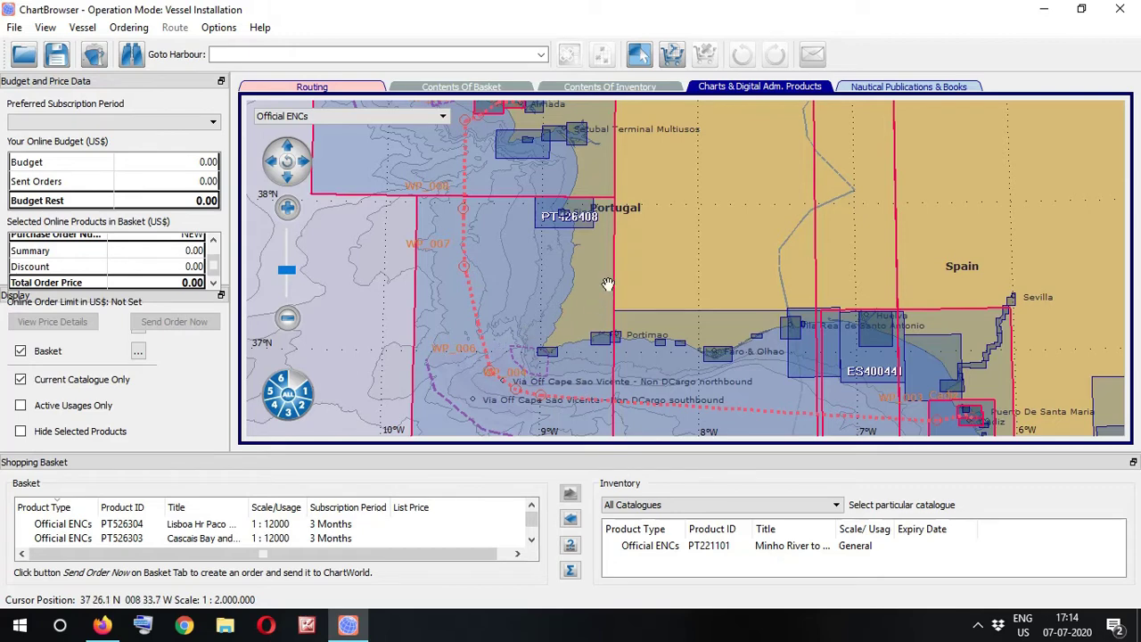
drag(575, 406, 606, 313)
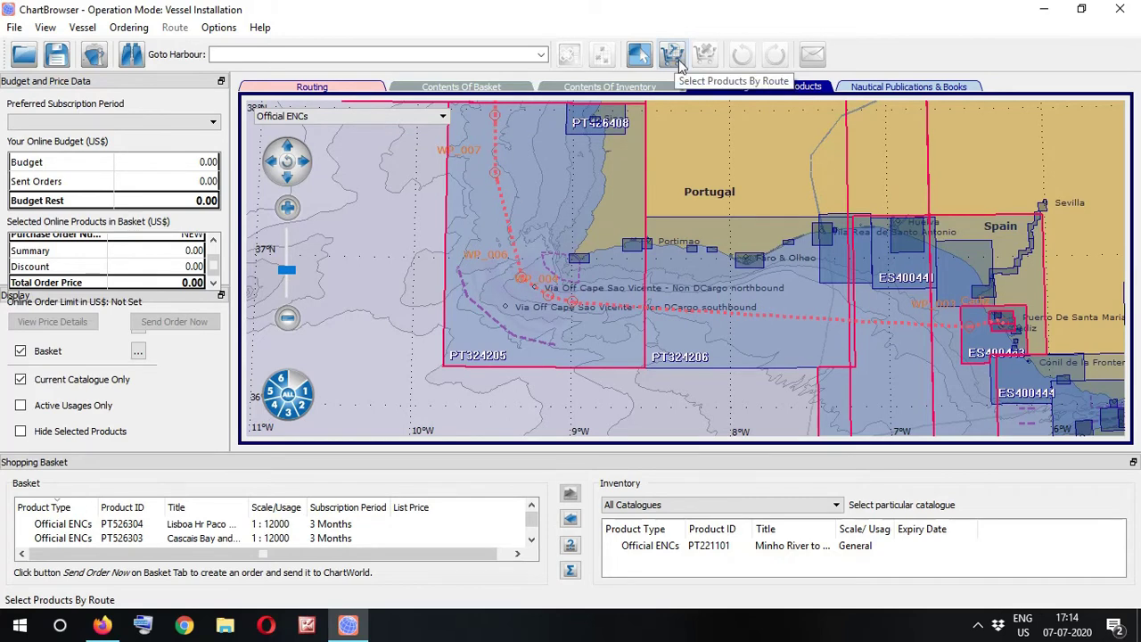
- Look up the remaining Official ENCs by route, close the results, and remove all products from the basket
click(674, 56)
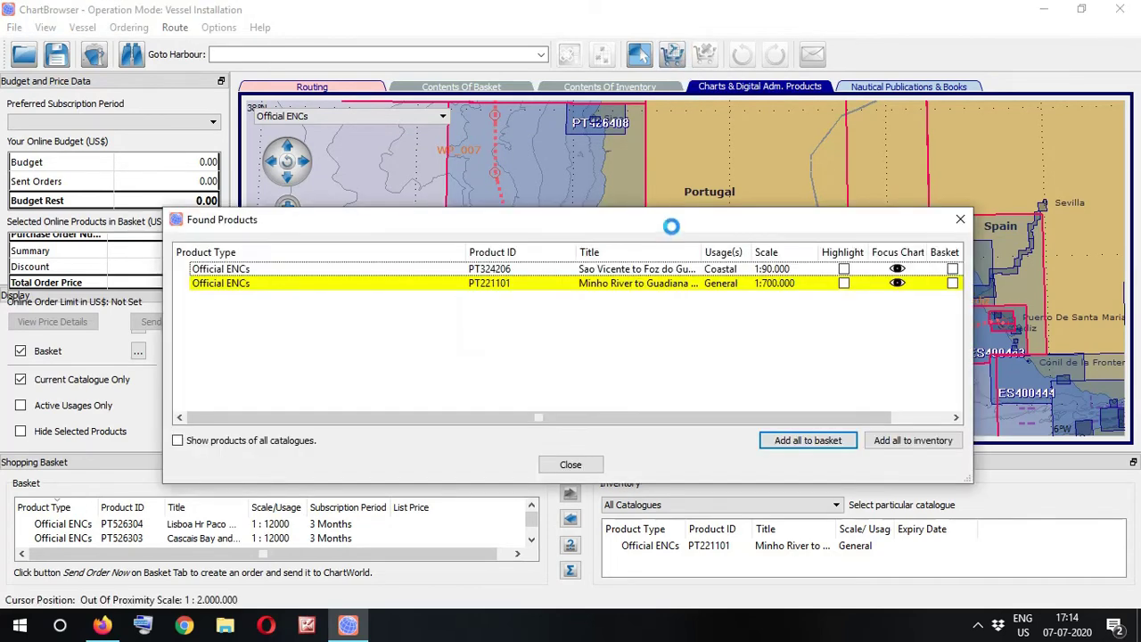
click(961, 219)
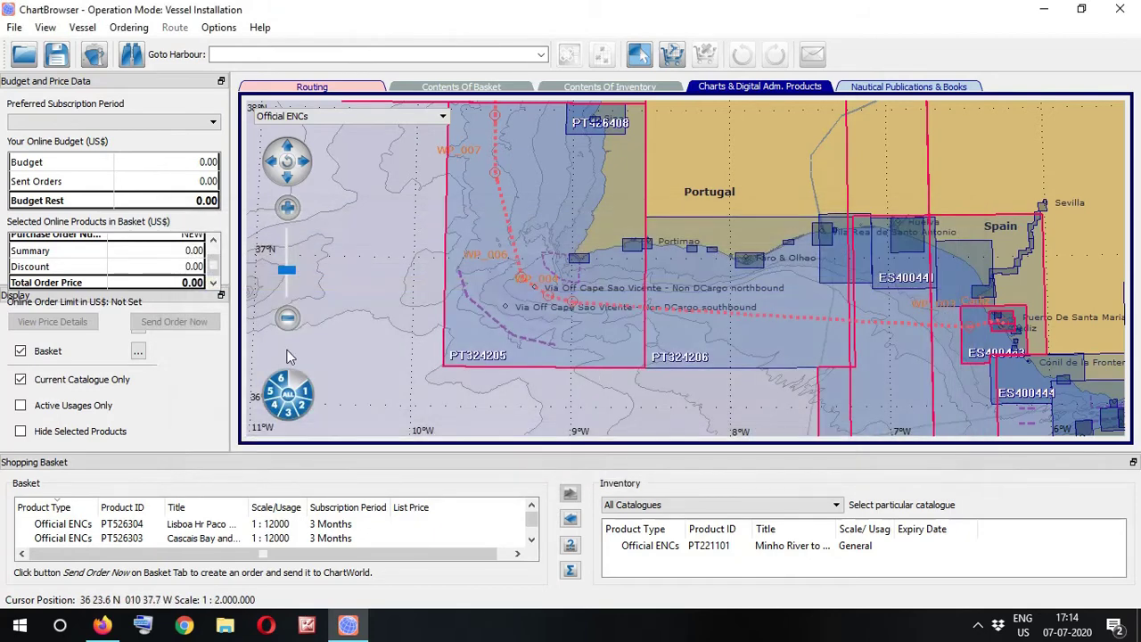
click(466, 523)
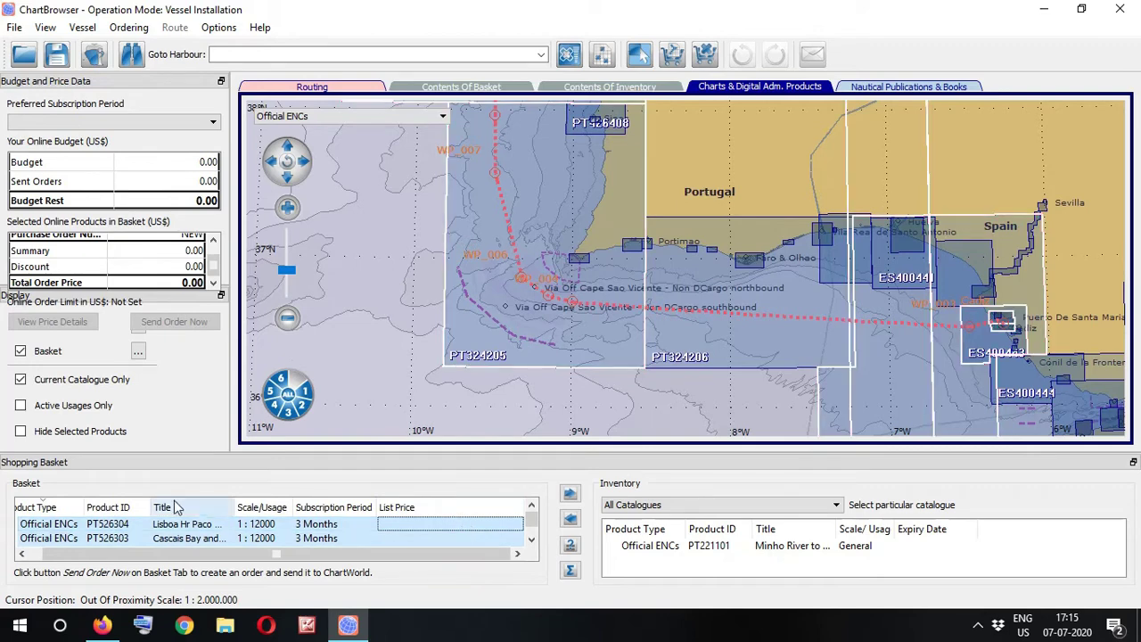
right_click(206, 535)
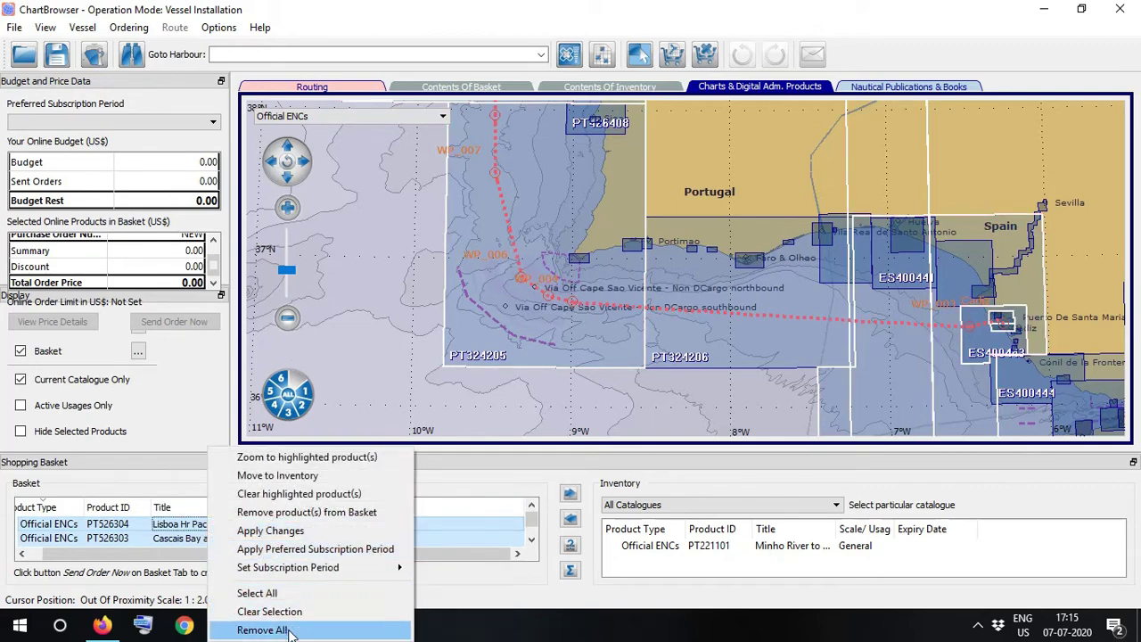
click(290, 629)
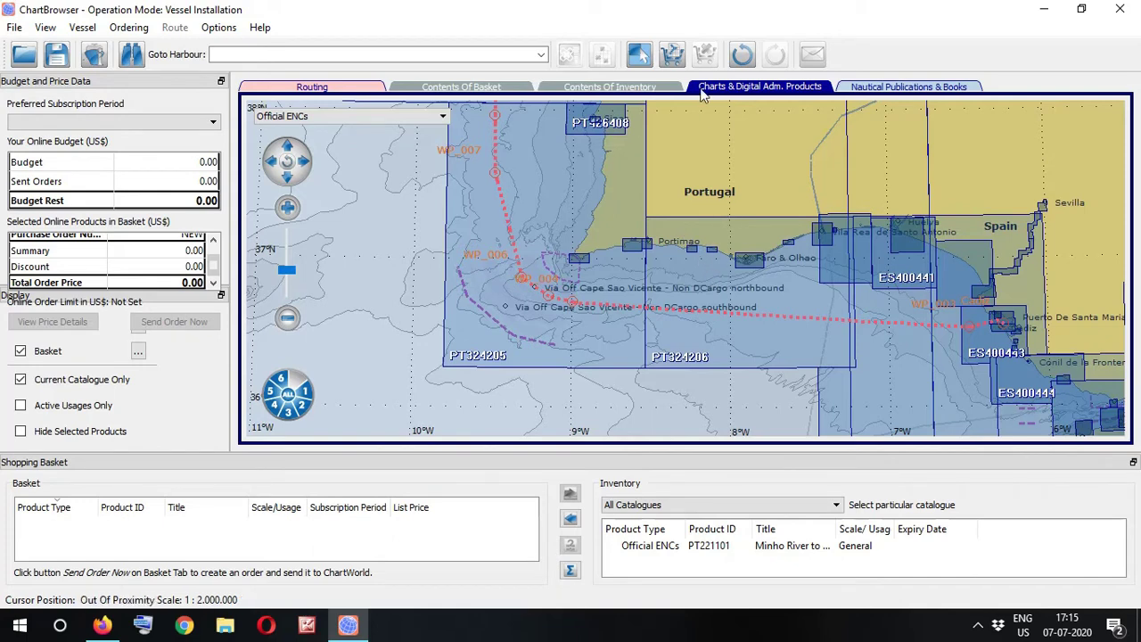
- Find products by route, add PT221101 to the basket despite it being in the inventory, and remove it from the inventory
click(684, 57)
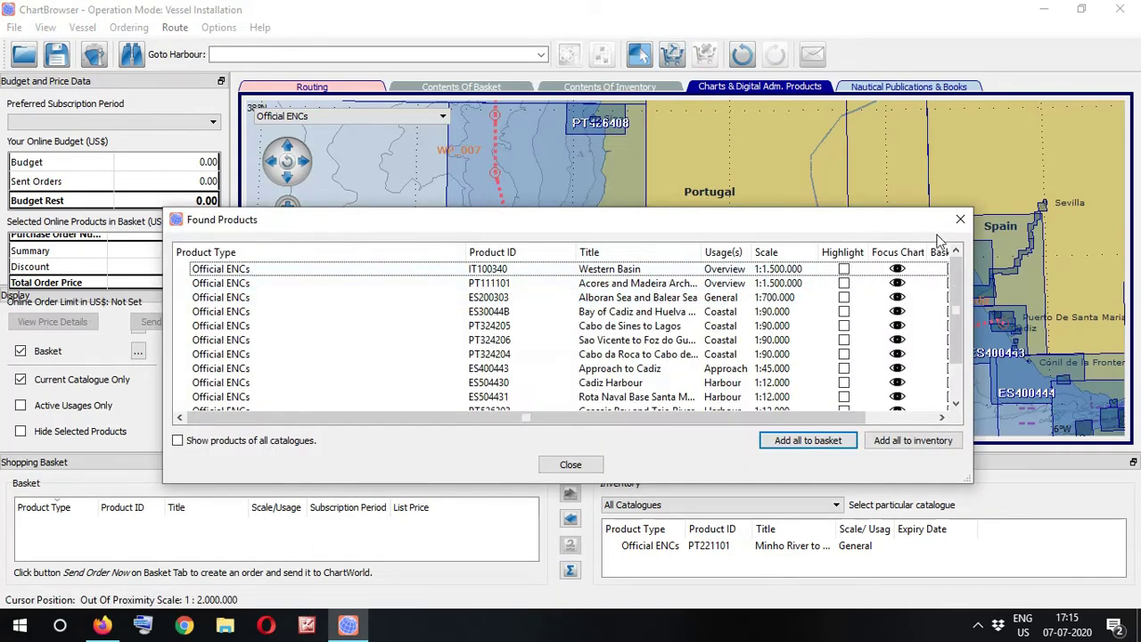
scroll(956, 330, down, 1)
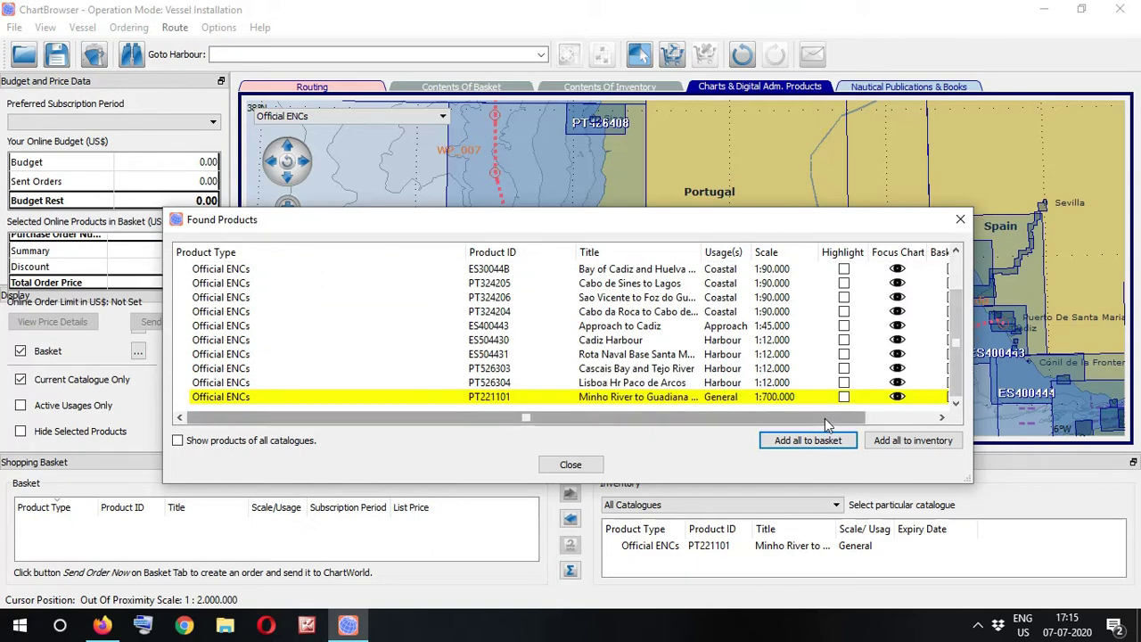
drag(825, 419, 894, 418)
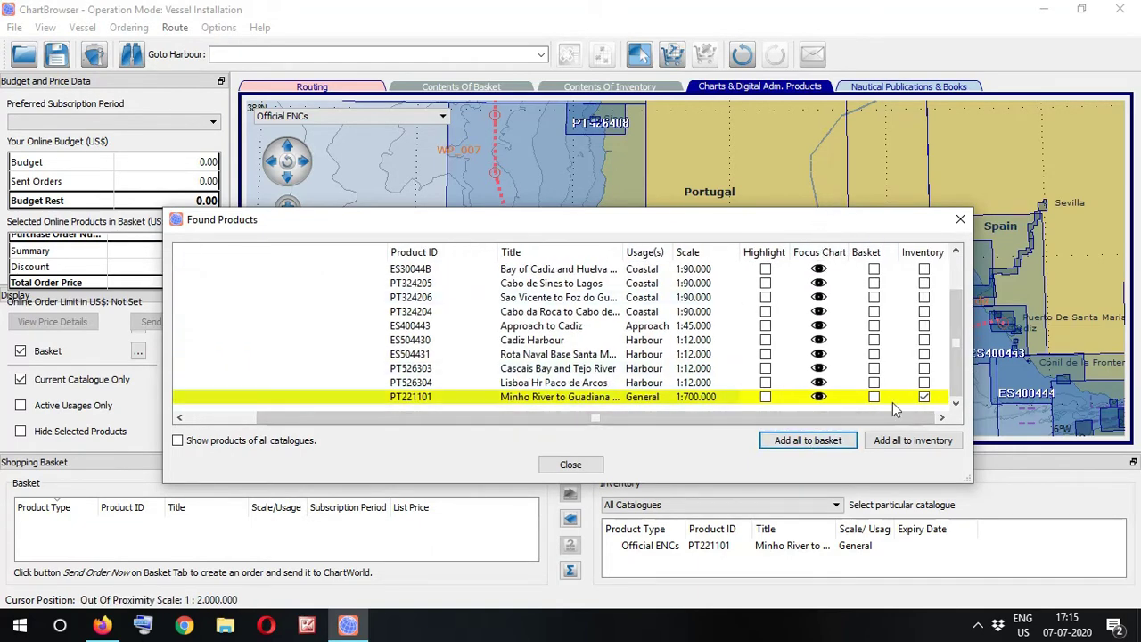
drag(432, 418, 532, 427)
click(875, 397)
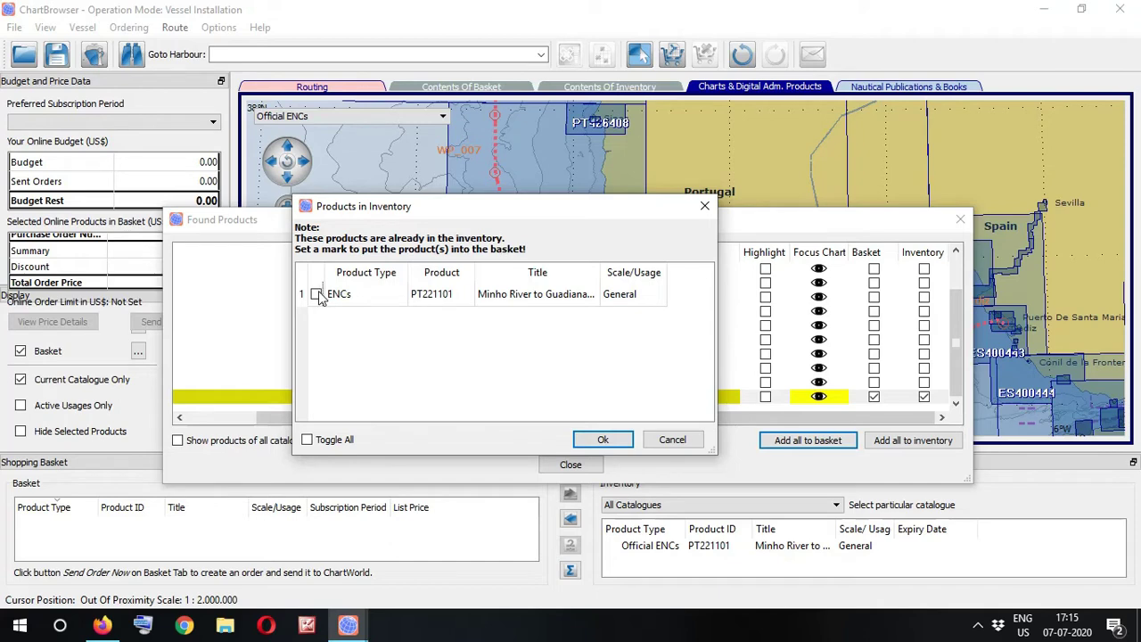
click(603, 440)
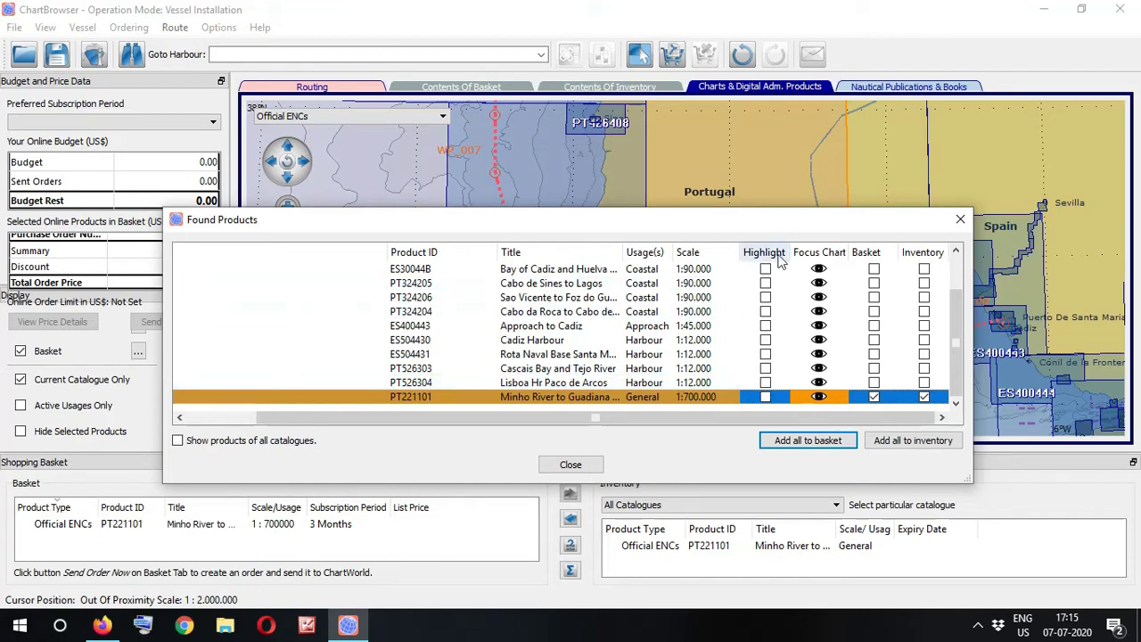
click(874, 397)
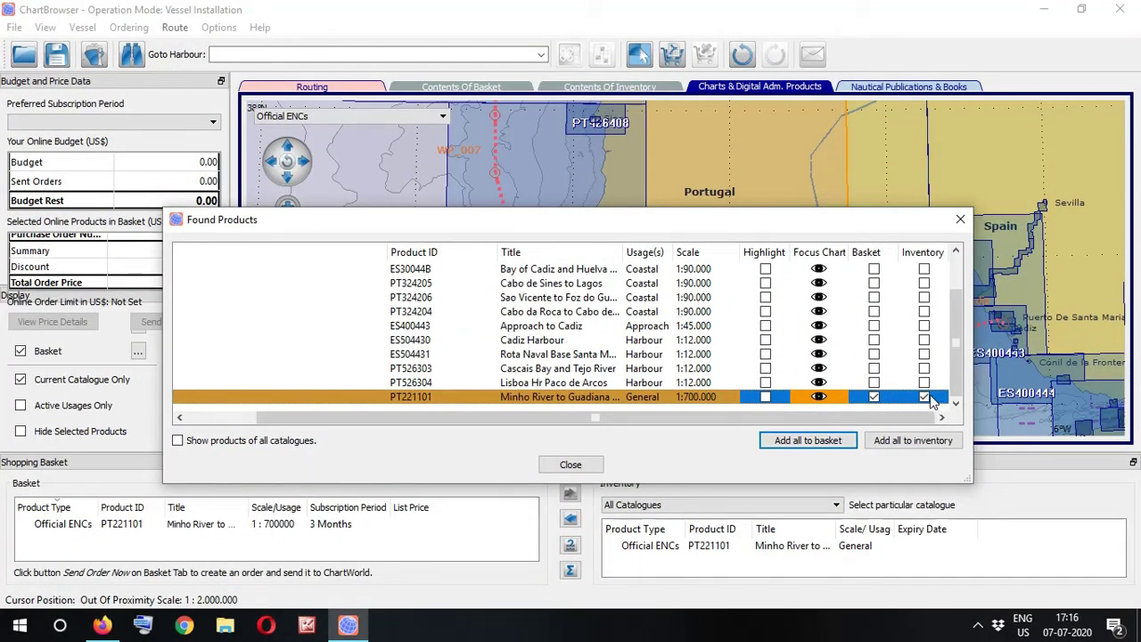
click(924, 397)
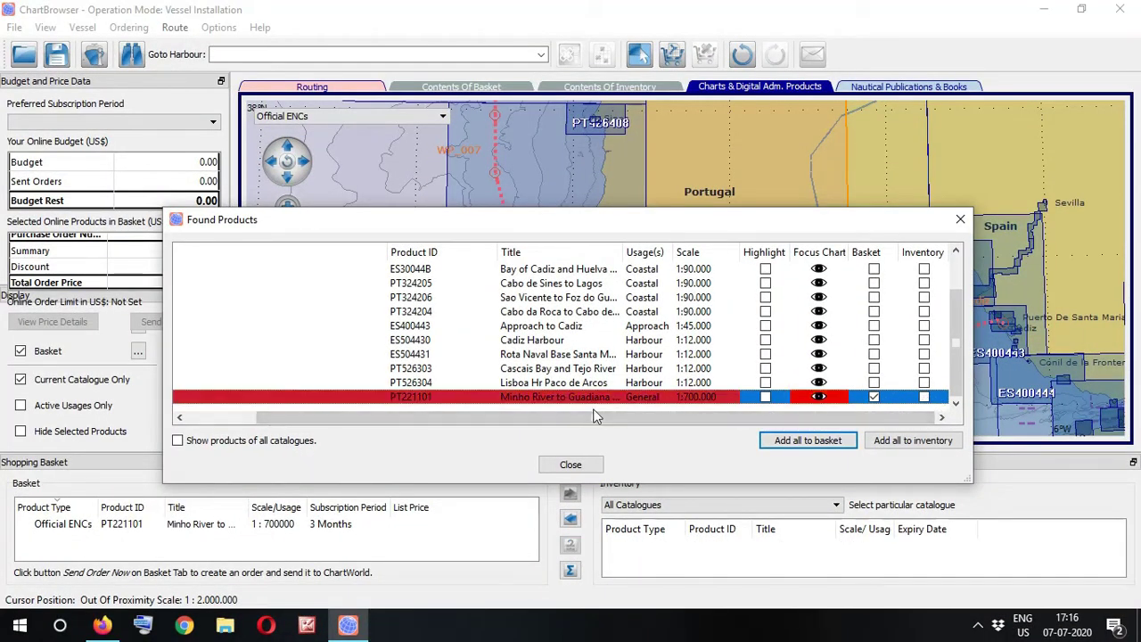
- Add all the ENCs found along the route to the basket and close the Found Products window
drag(598, 419, 548, 428)
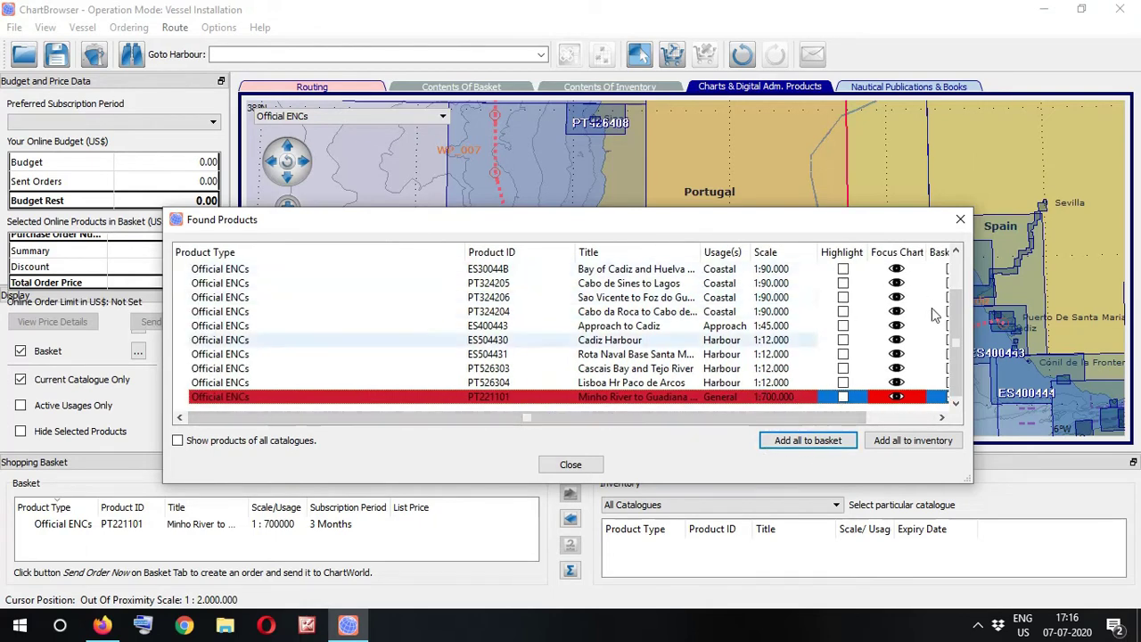
click(845, 417)
click(842, 440)
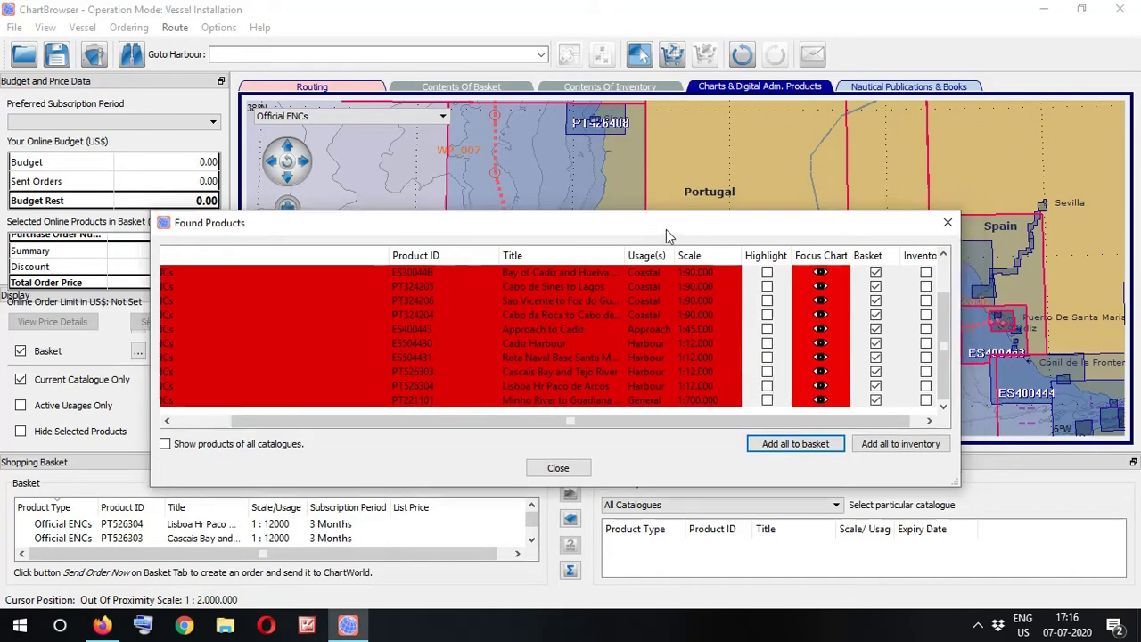
drag(675, 227, 557, 390)
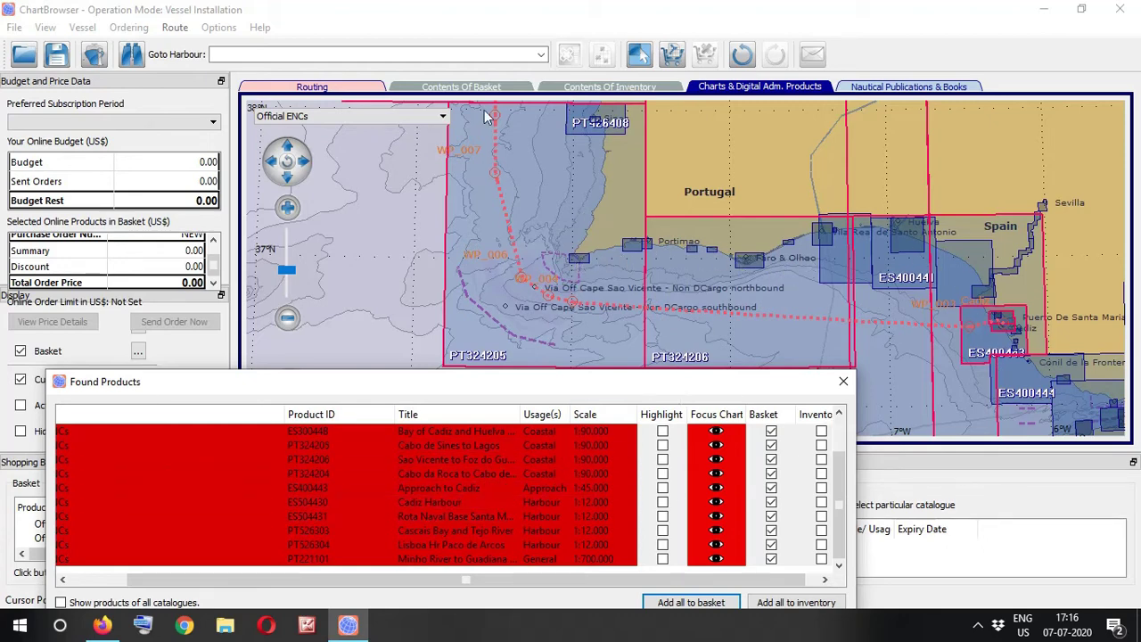
drag(621, 393, 693, 192)
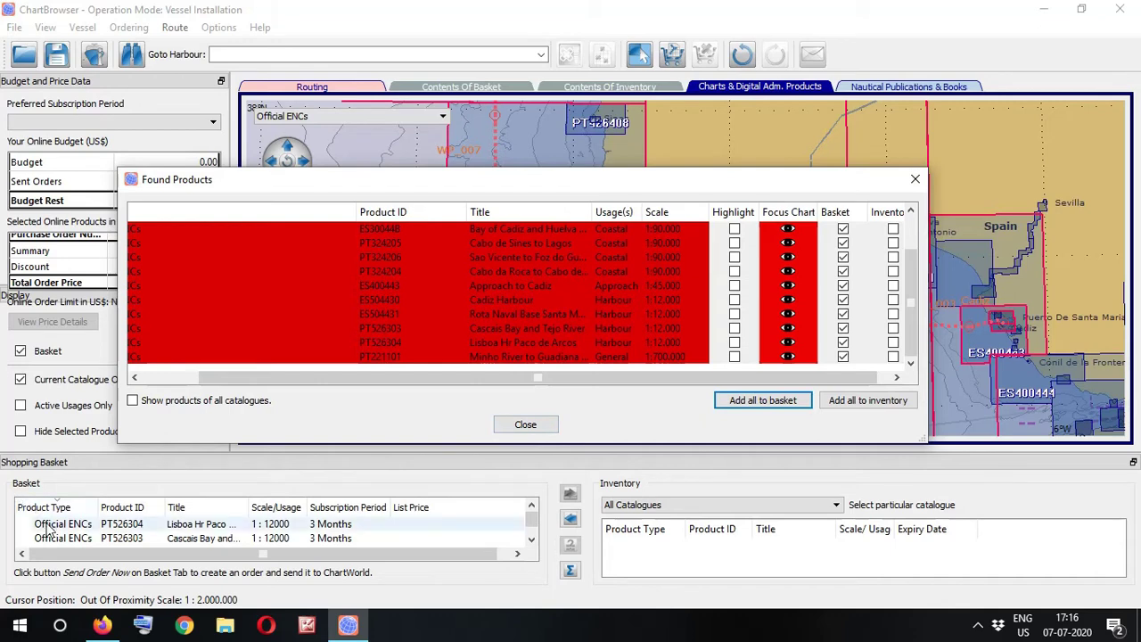
click(783, 400)
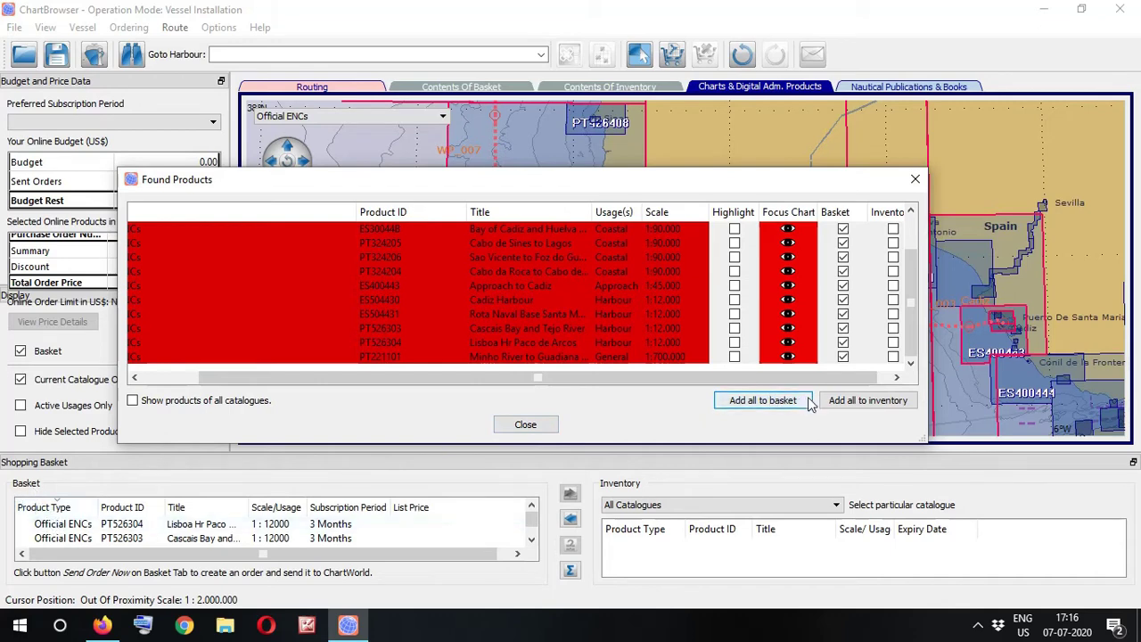
click(914, 179)
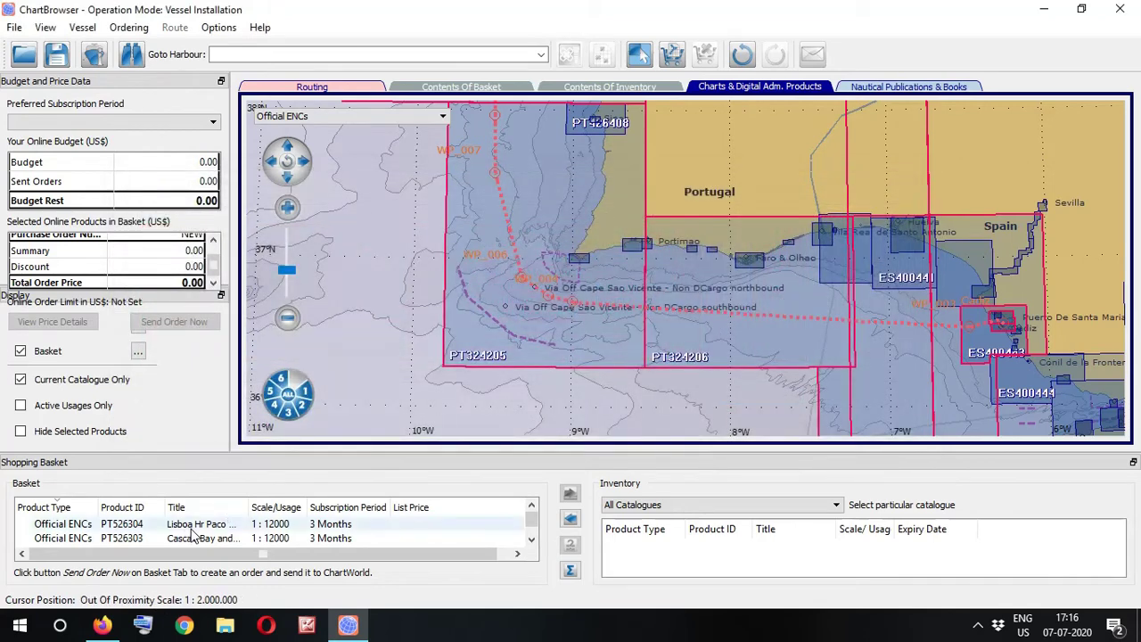
- Select every chart in the shopping basket and remove them all
click(265, 539)
key(ctrl+a)
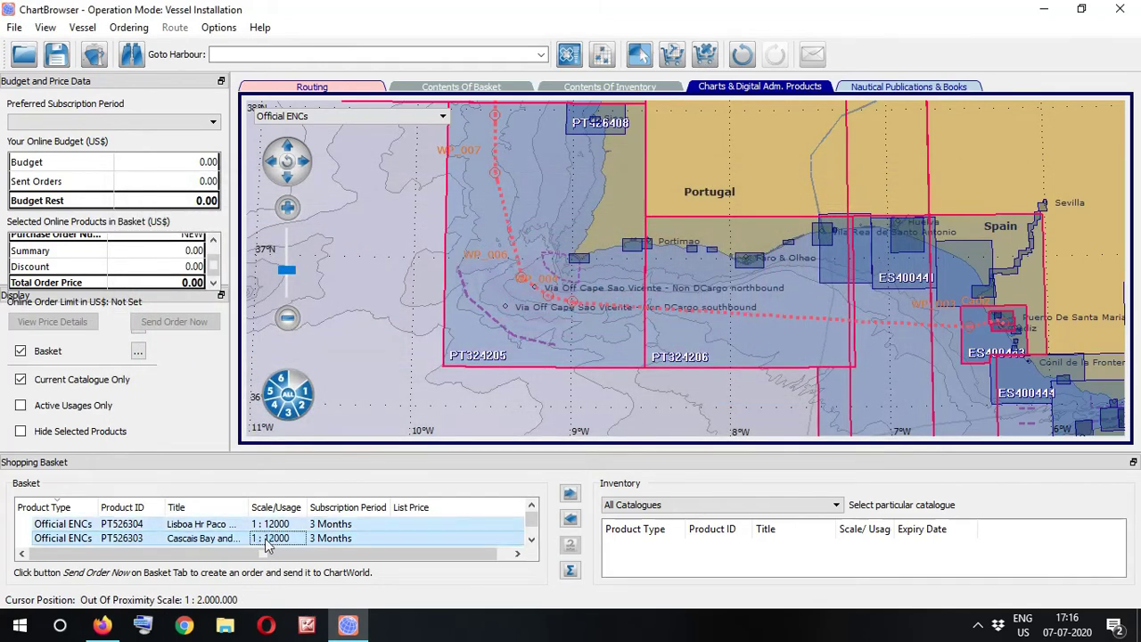
right_click(265, 542)
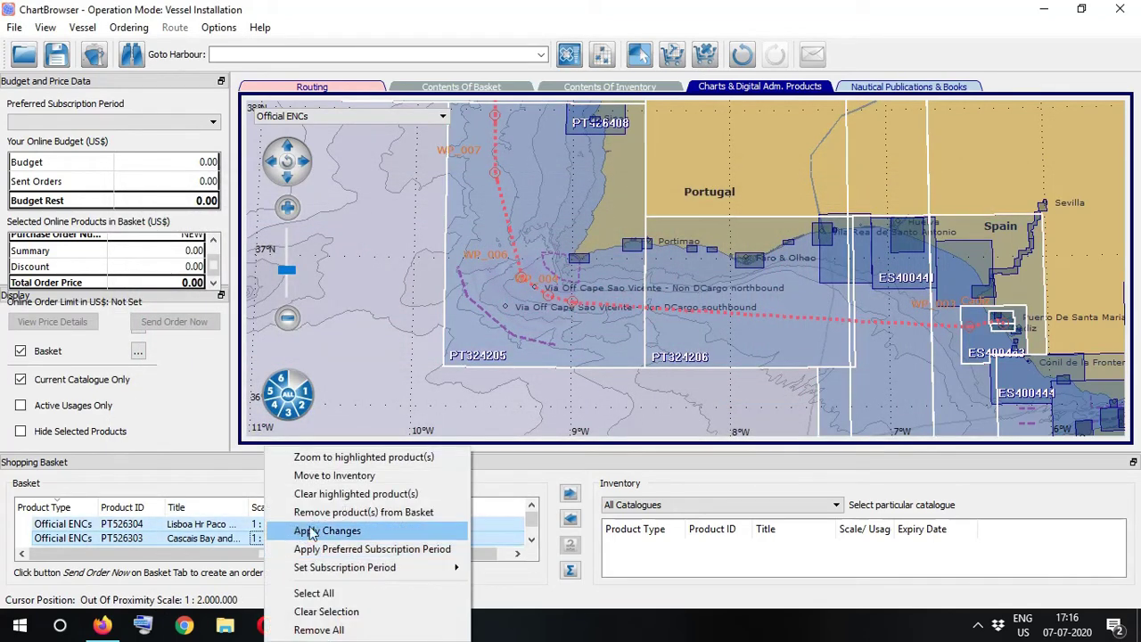
click(374, 629)
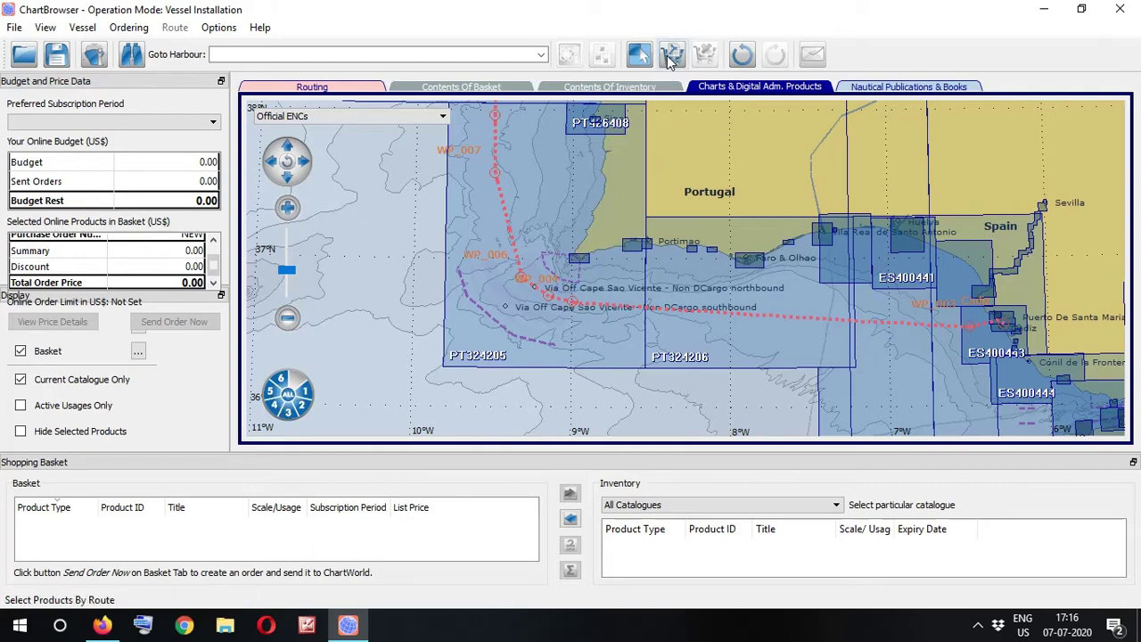
- Hide chart usages 3 and 4, list the products by route, and close the results after reviewing their usages
click(670, 57)
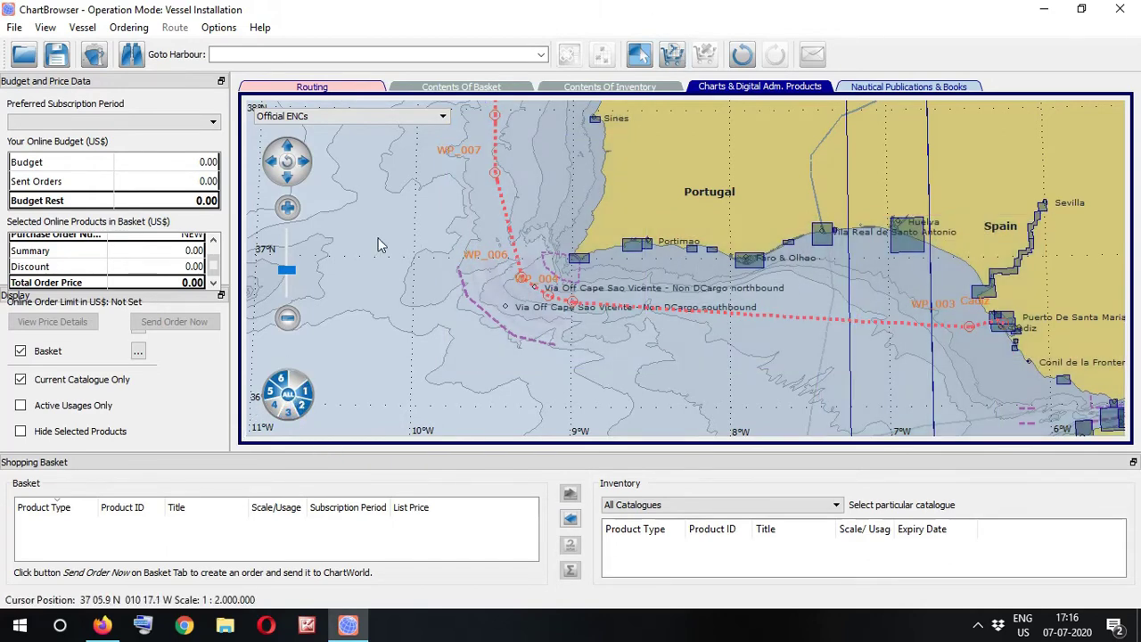
click(673, 55)
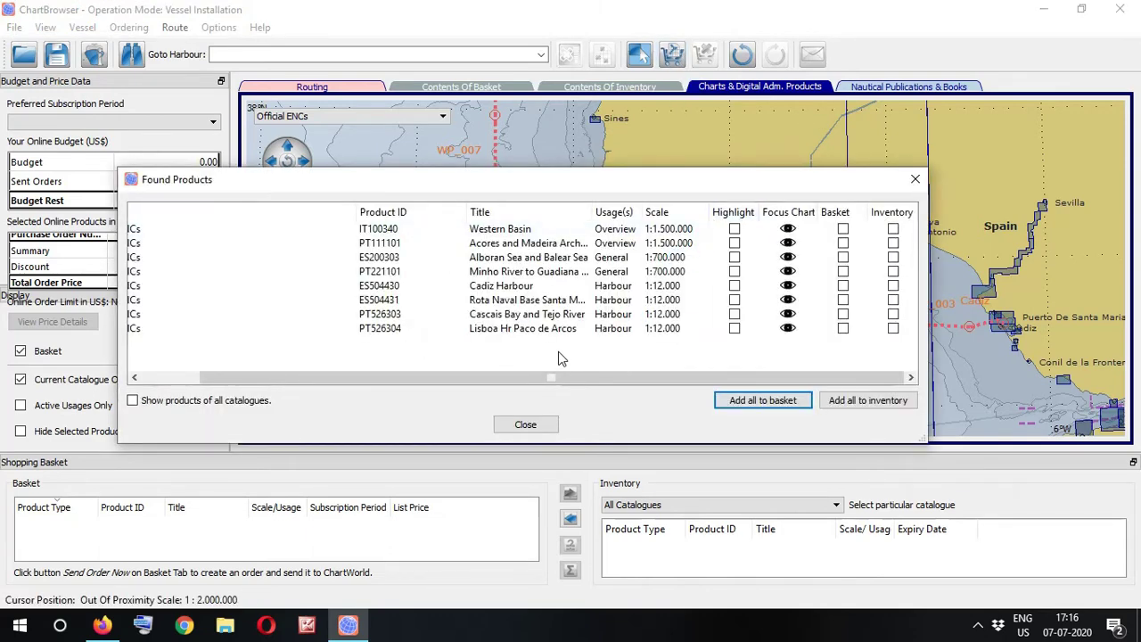
drag(588, 183, 795, 123)
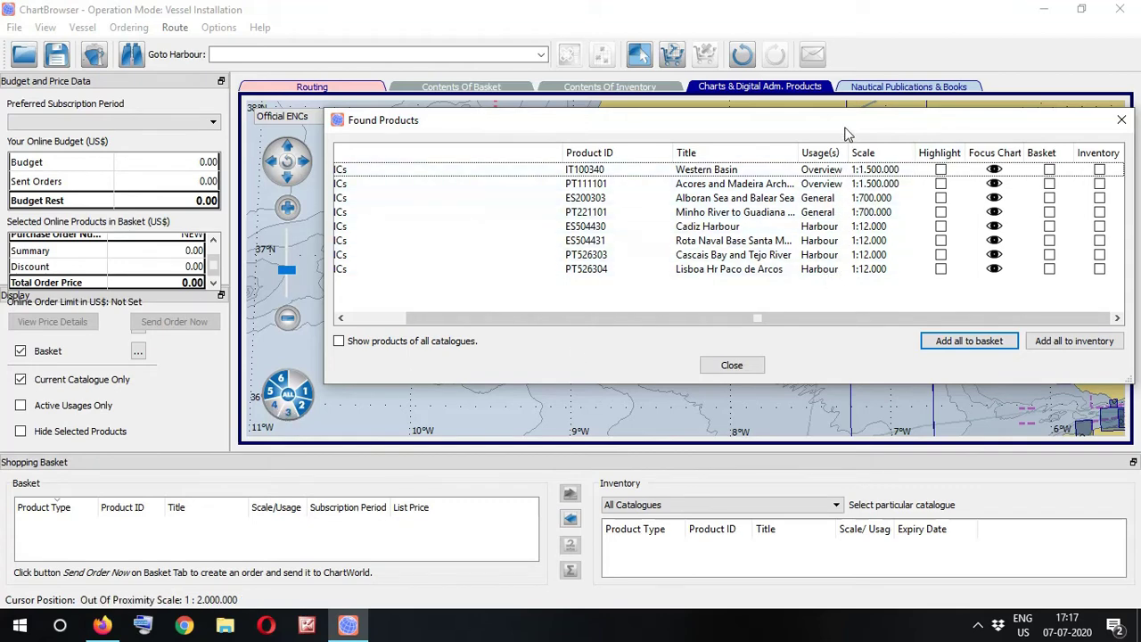
drag(847, 121, 654, 137)
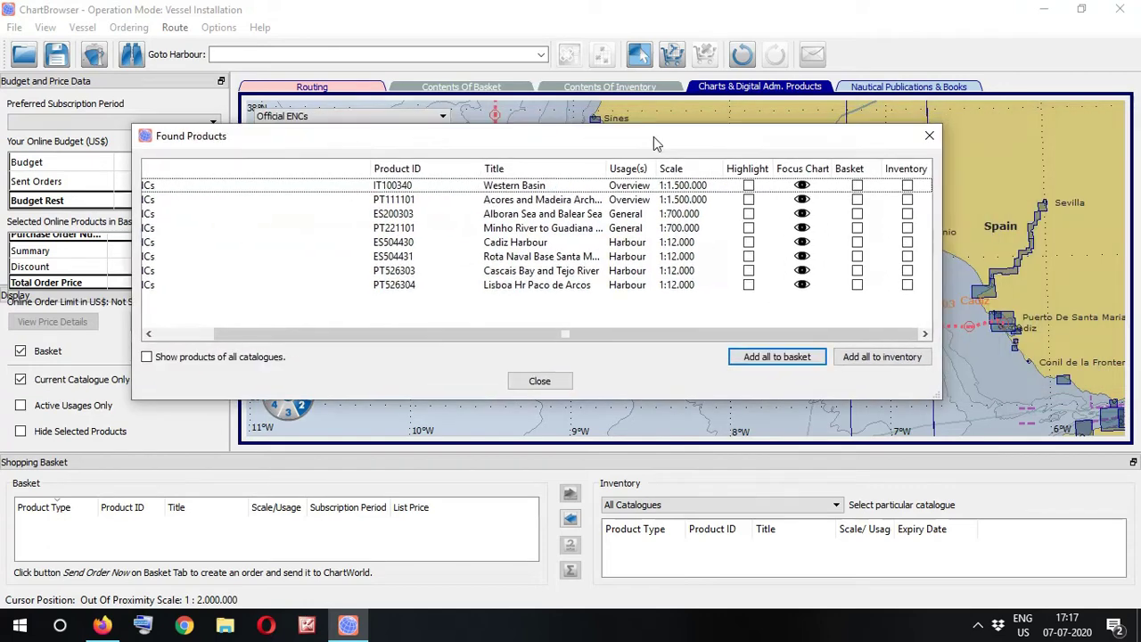
click(928, 137)
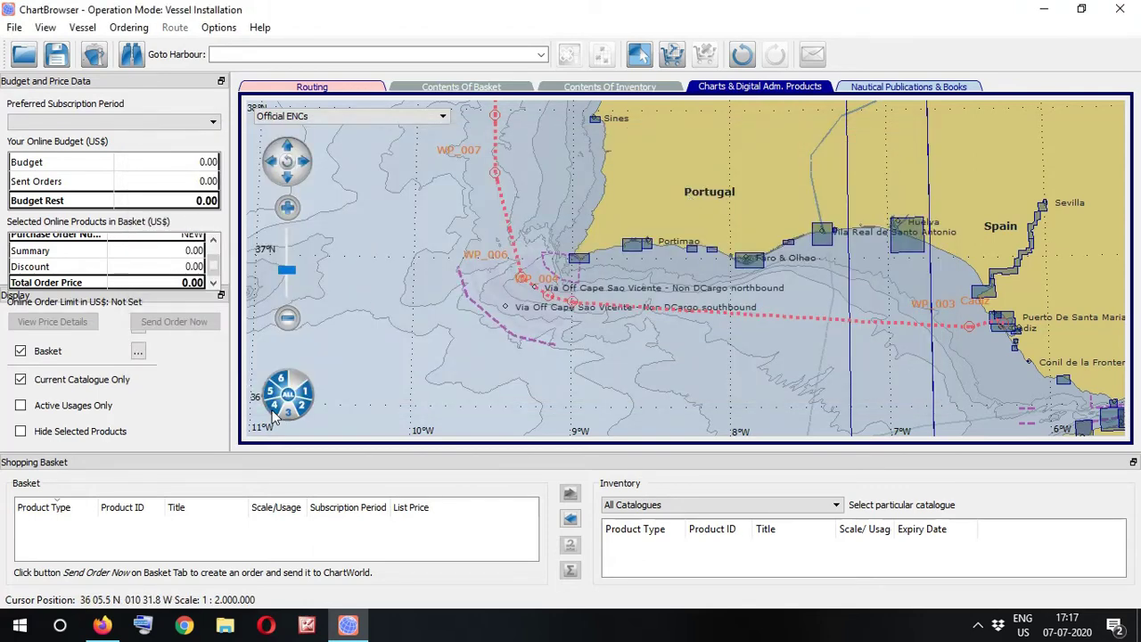
- Restore all chart usages, hide them all again, and display only usage 1 on the map
click(676, 55)
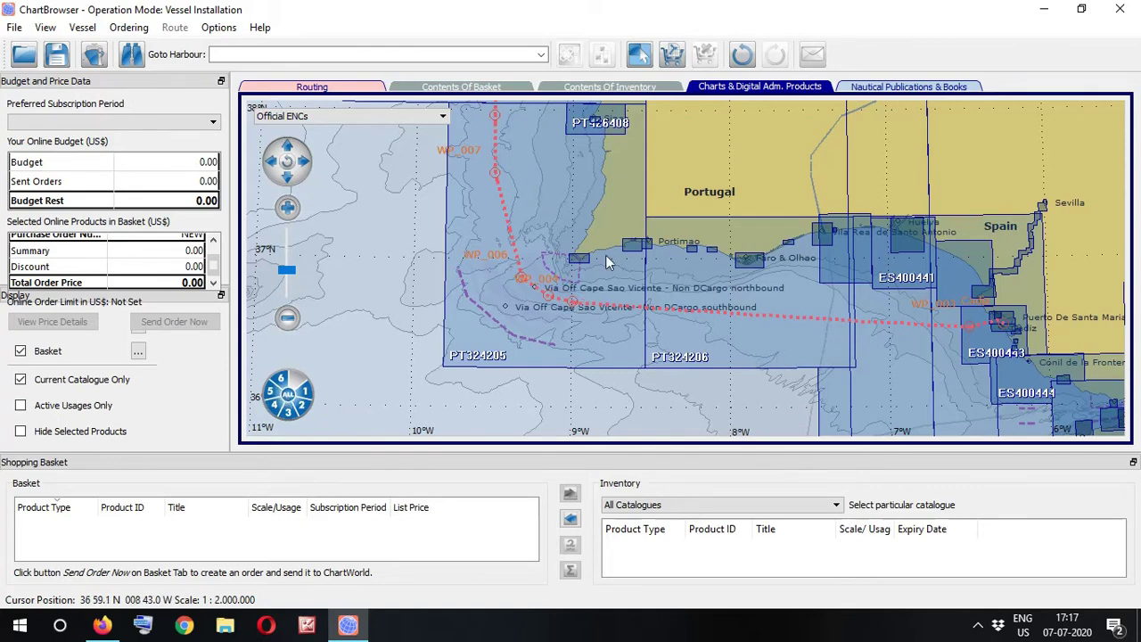
click(289, 400)
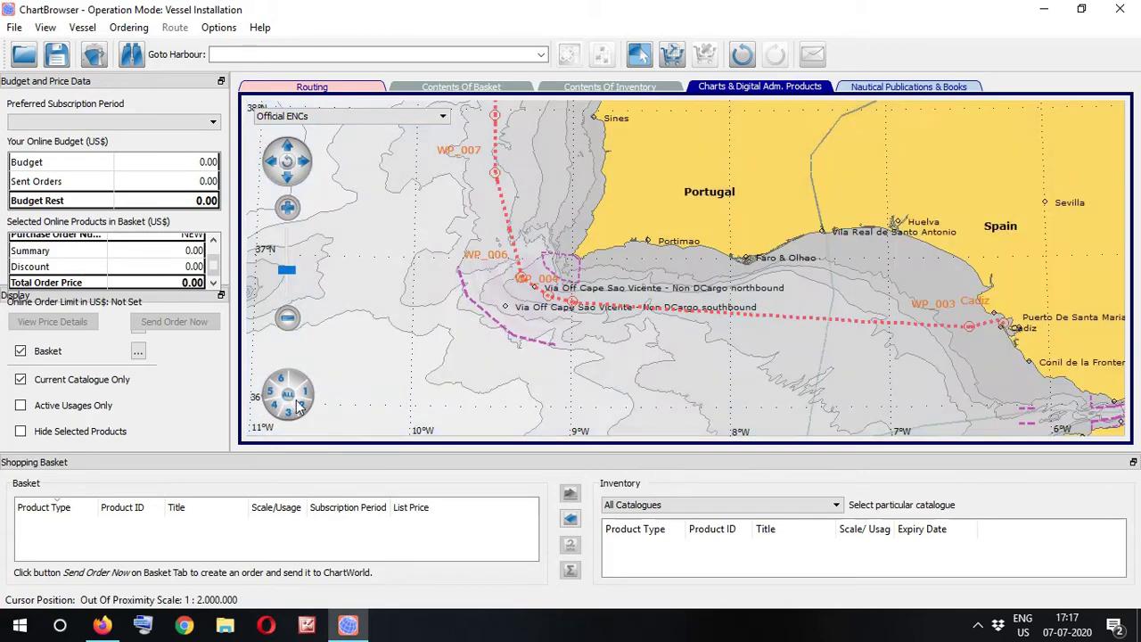
click(306, 396)
drag(836, 260, 839, 264)
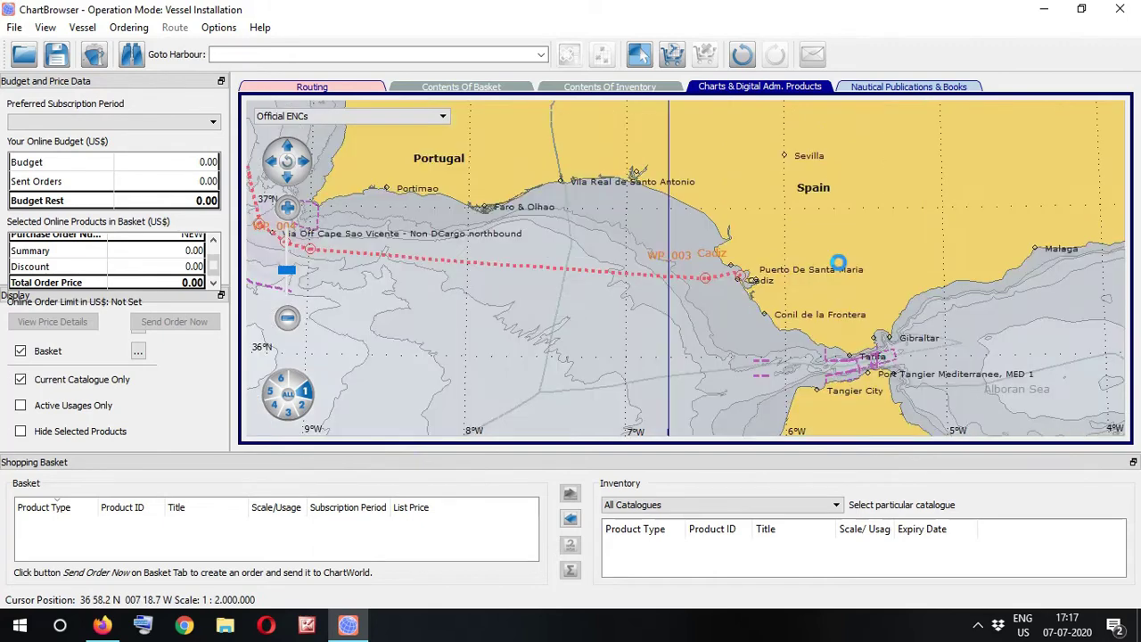
- Look up the Overview chart PT111101 in the Atlantic west of the route and highlight its coverage on the map
scroll(834, 264, down, 1)
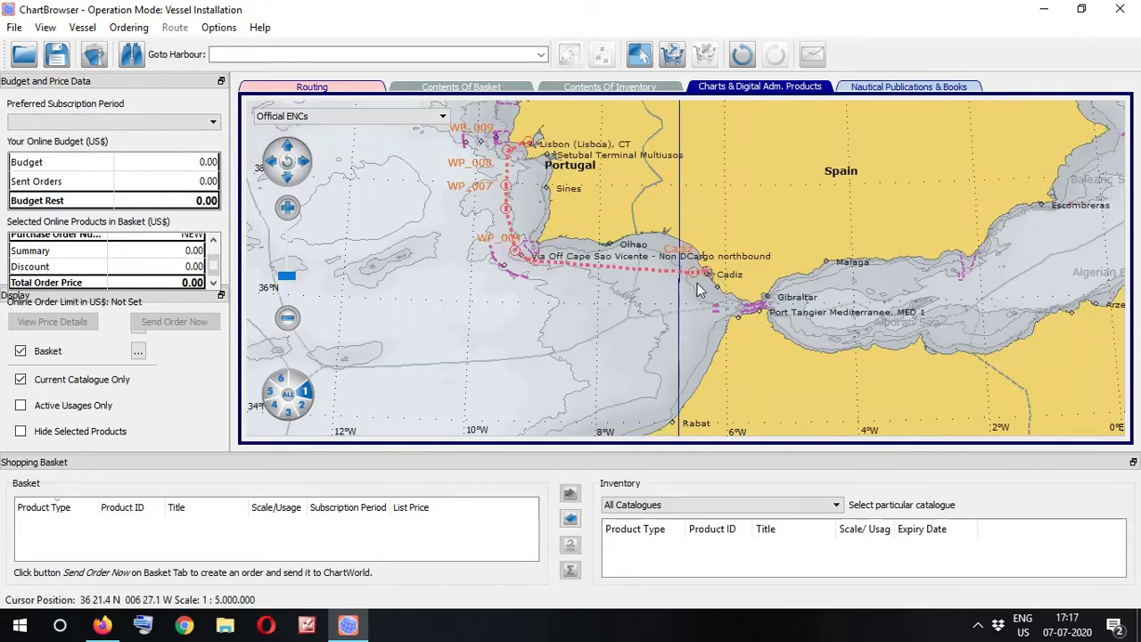
scroll(664, 245, down, 1)
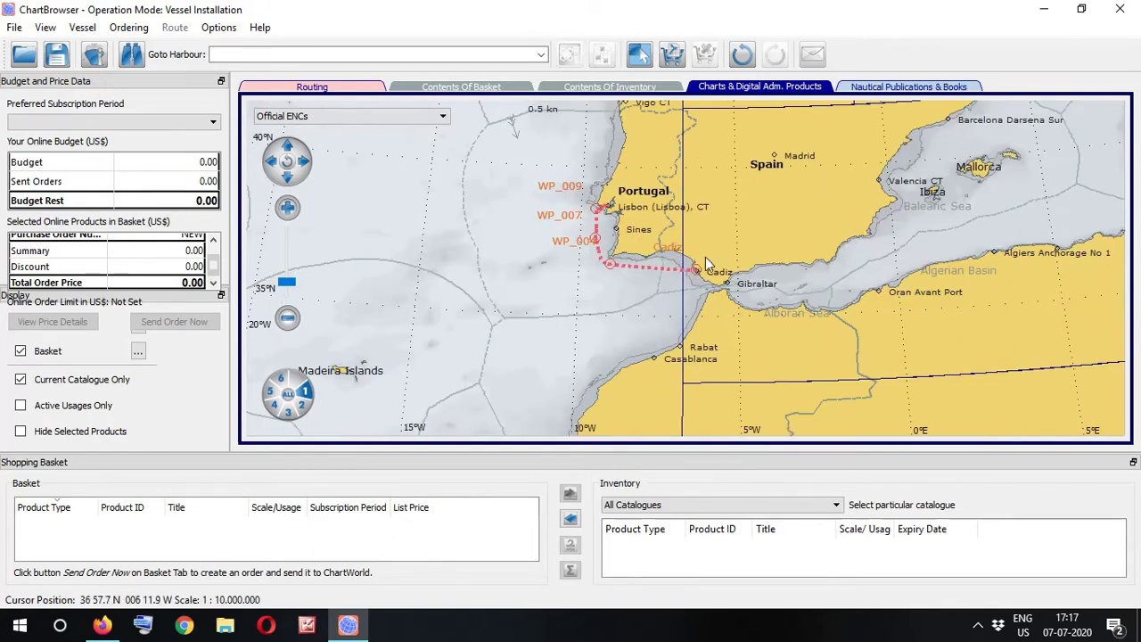
click(497, 267)
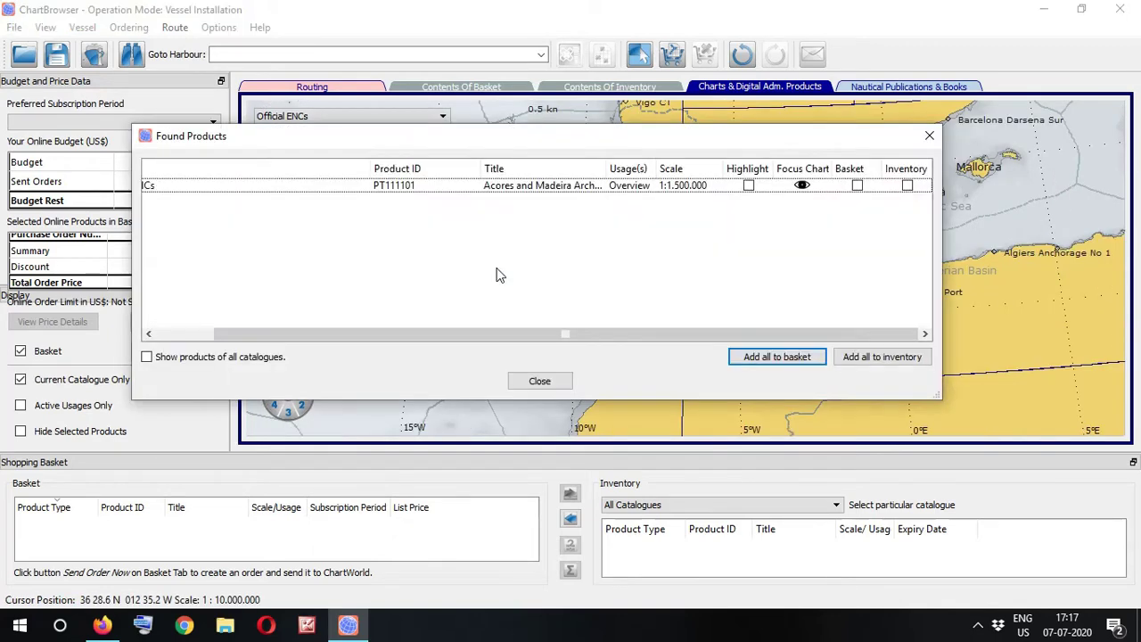
drag(539, 334, 438, 336)
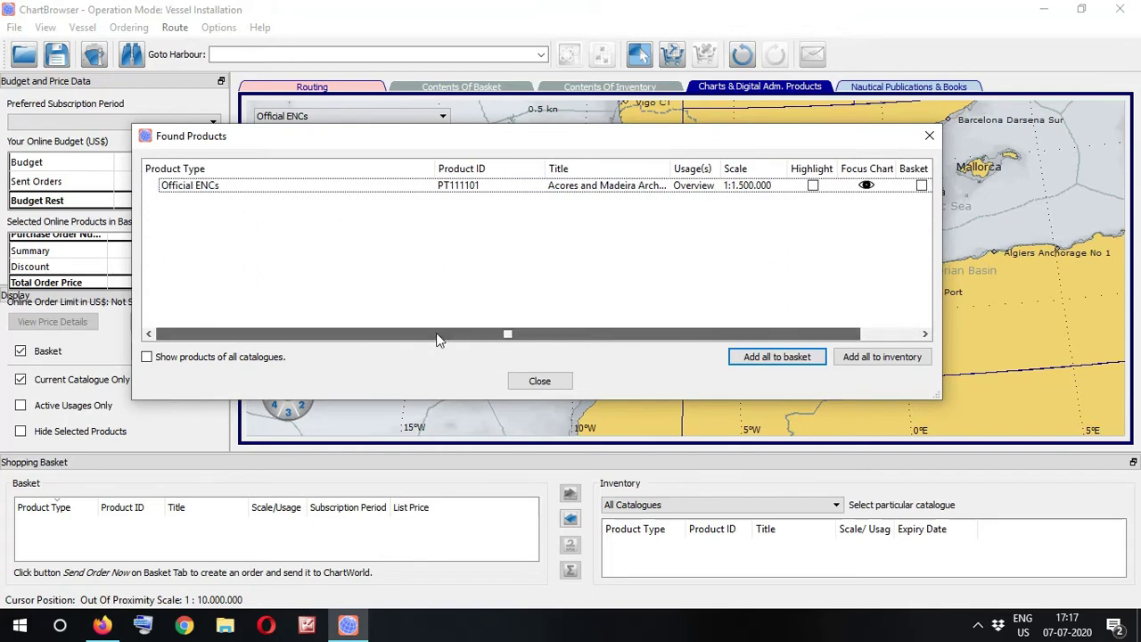
drag(654, 331, 713, 354)
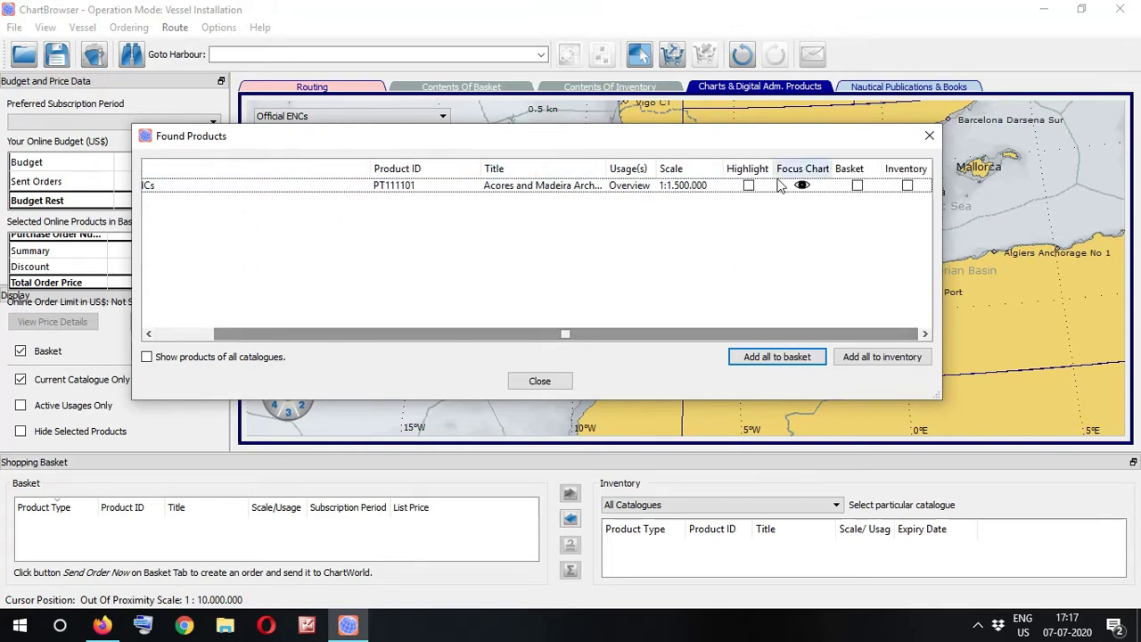
drag(736, 135, 712, 302)
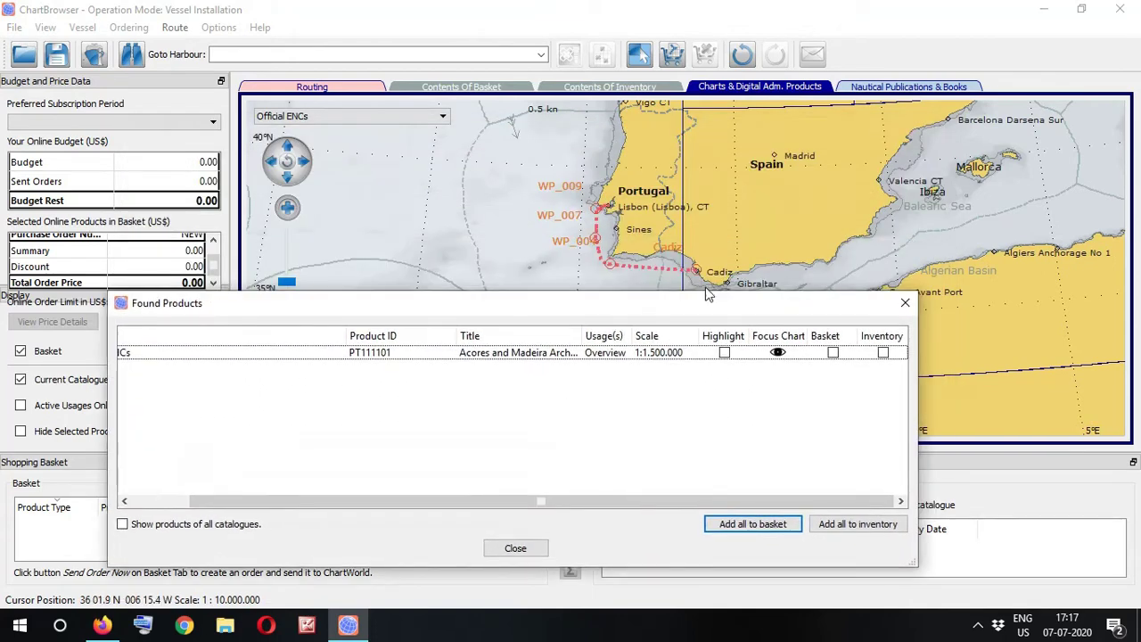
click(726, 354)
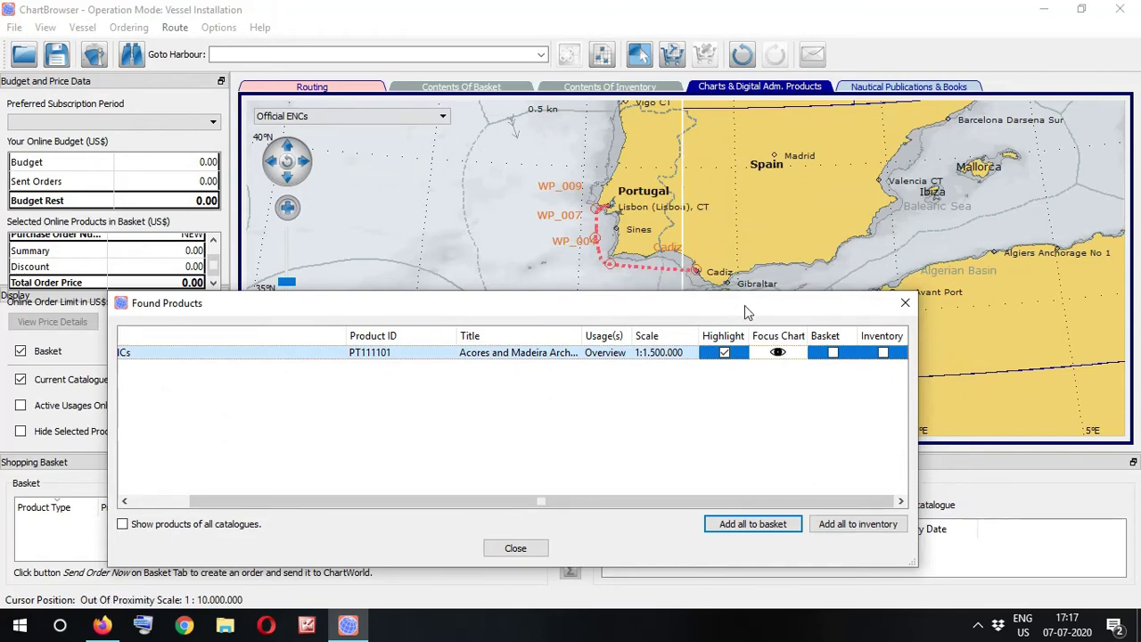
drag(745, 305, 614, 406)
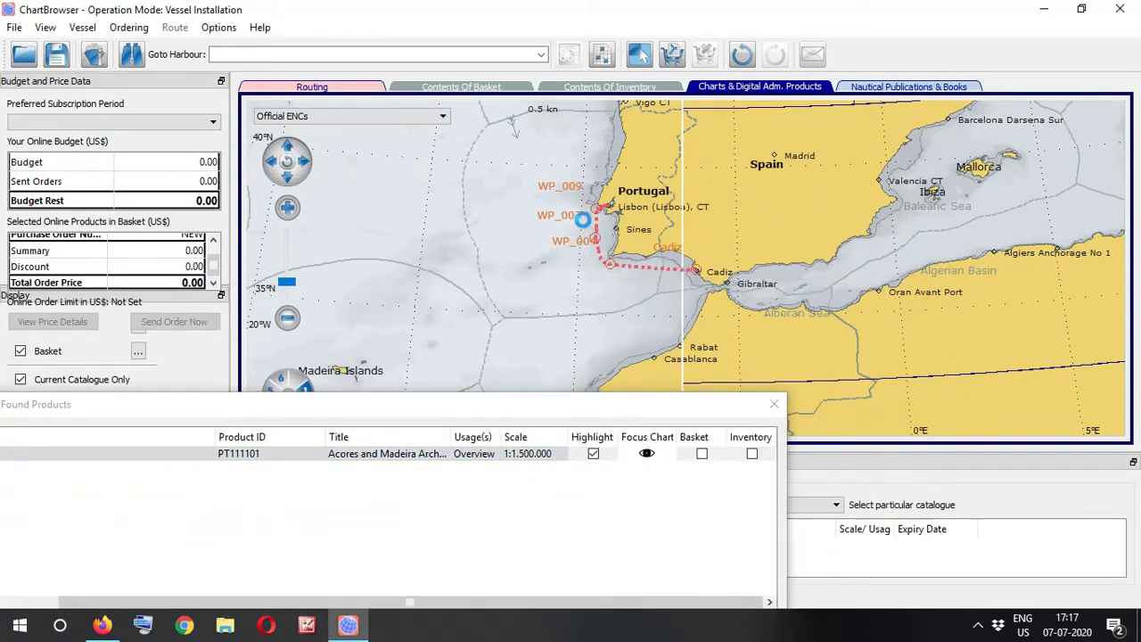
click(584, 224)
scroll(582, 213, down, 2)
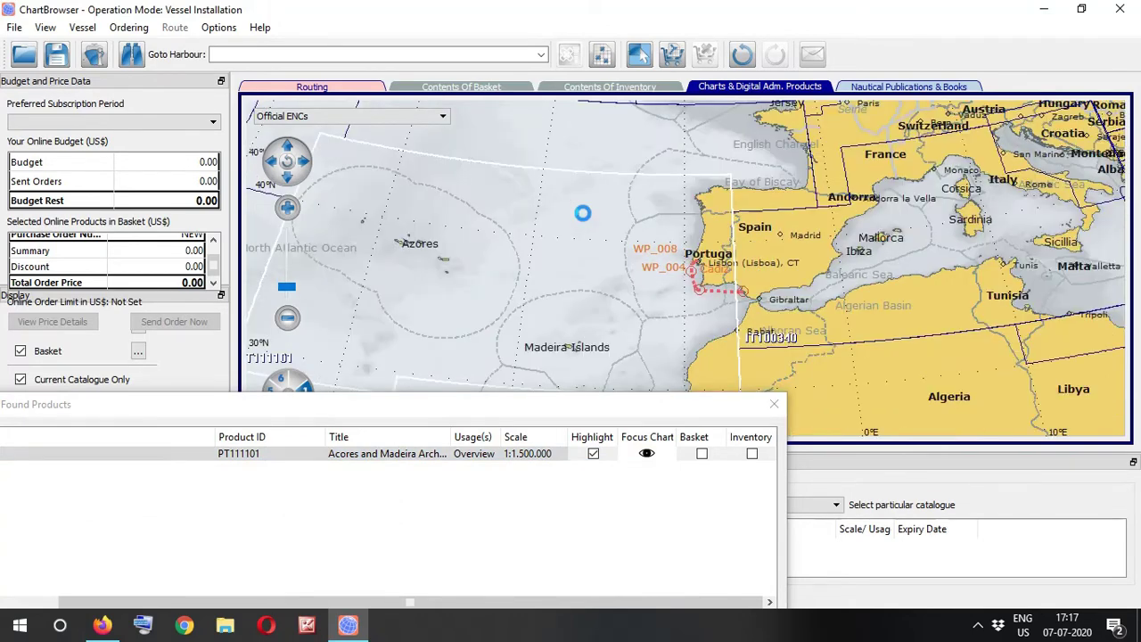
- Add Overview chart PT111101 to the basket and close the Found Products window
double_click(637, 406)
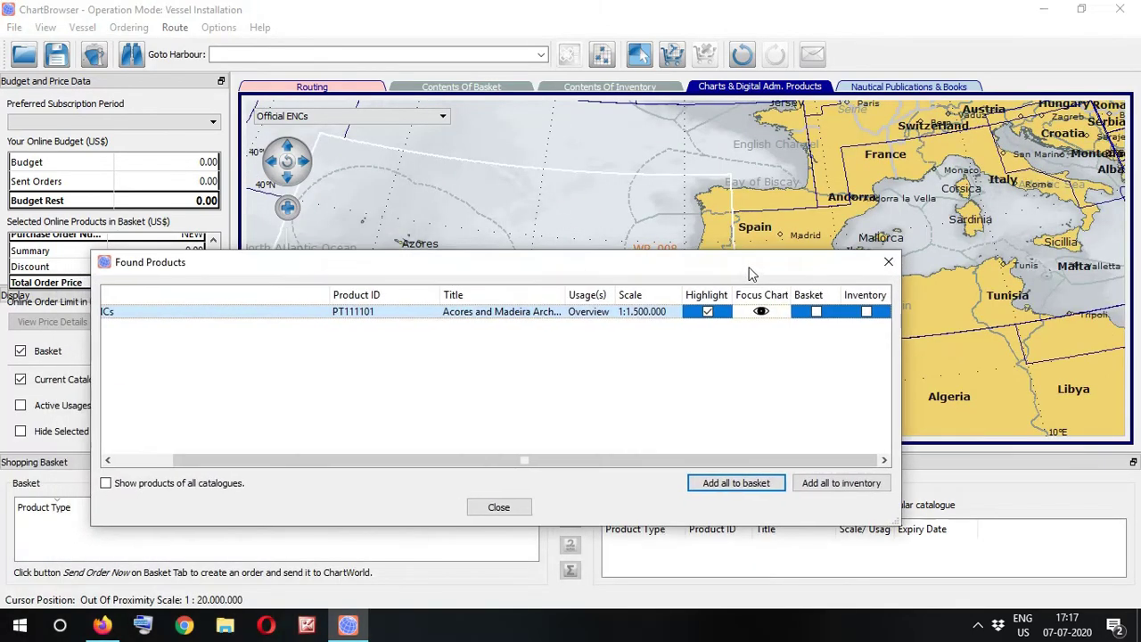
click(816, 312)
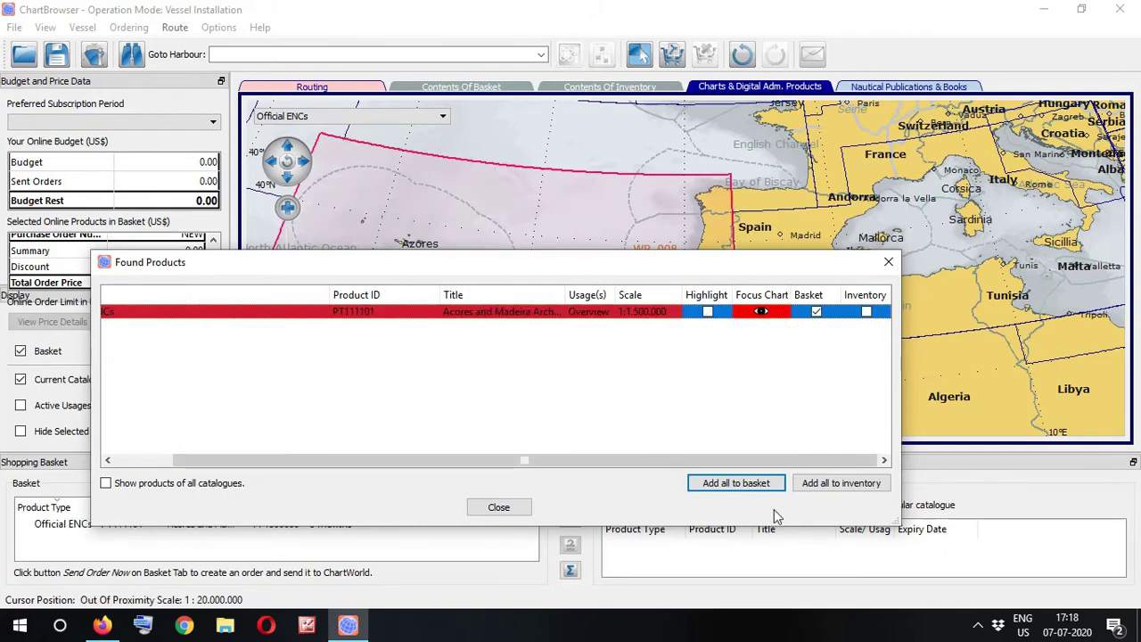
click(758, 485)
click(516, 507)
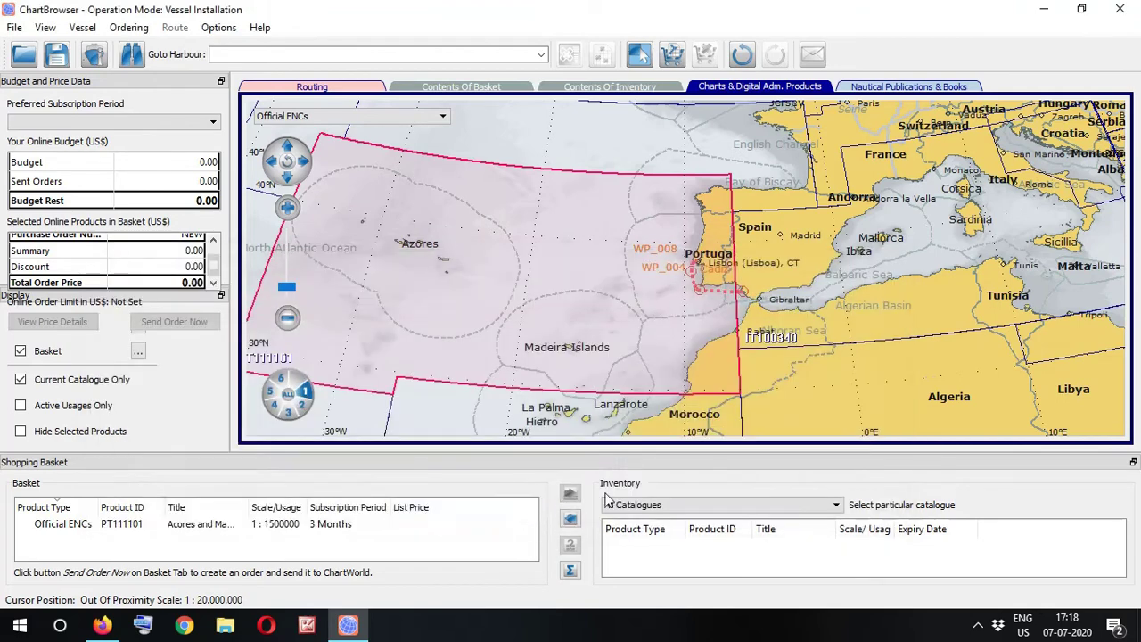
- Look up the Overview chart IT100340 Western Basin east of Cadiz, highlight its coverage, and add it to the basket
click(779, 312)
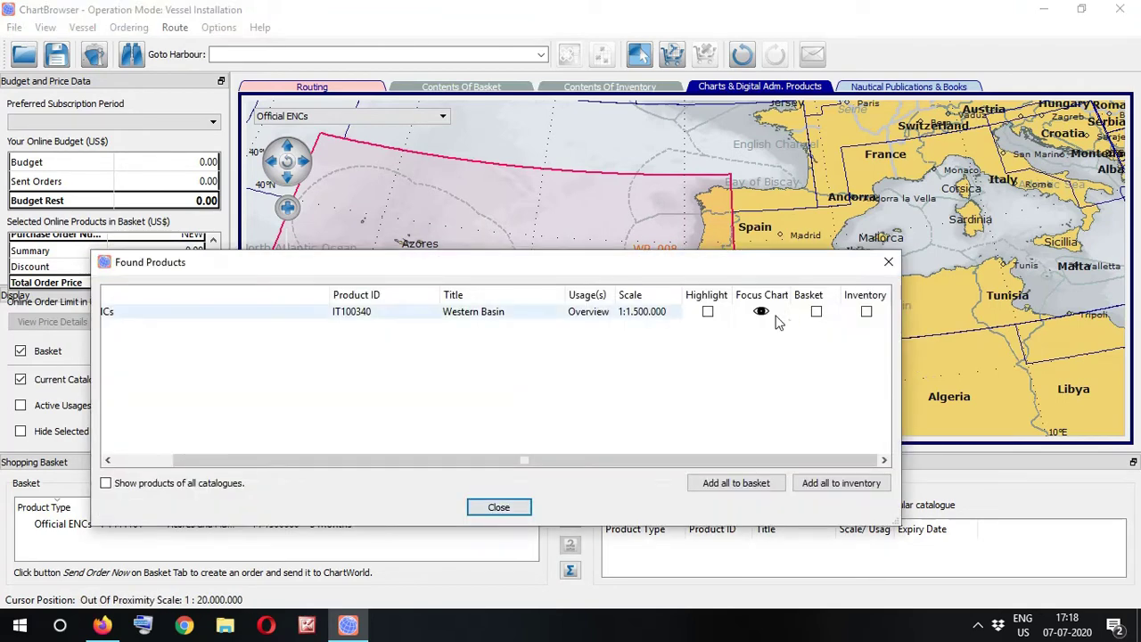
click(888, 261)
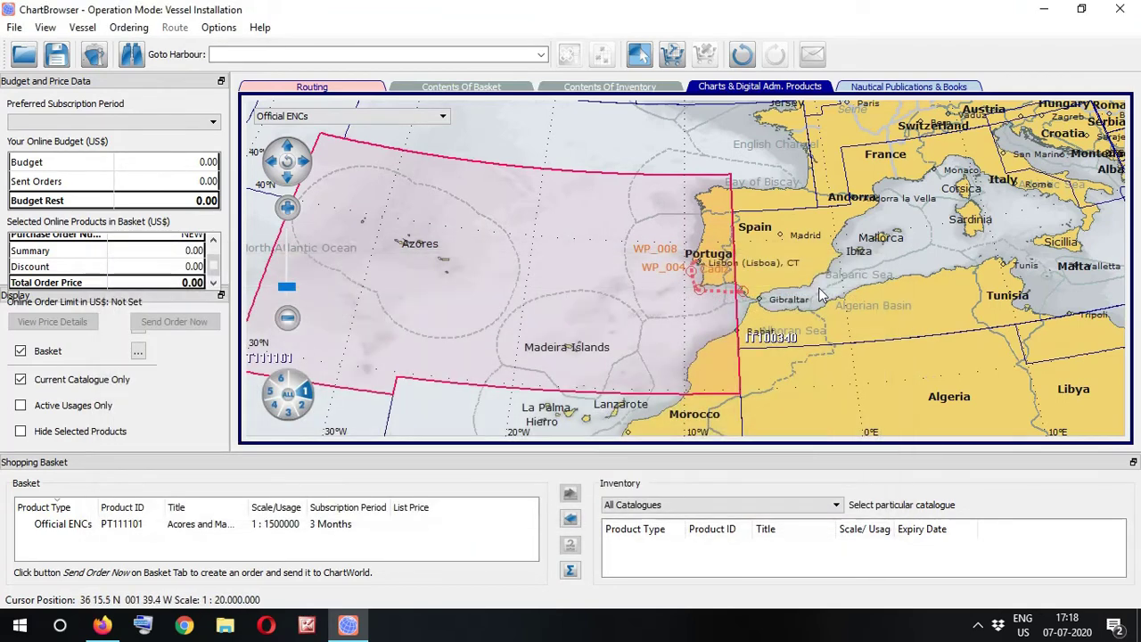
click(888, 261)
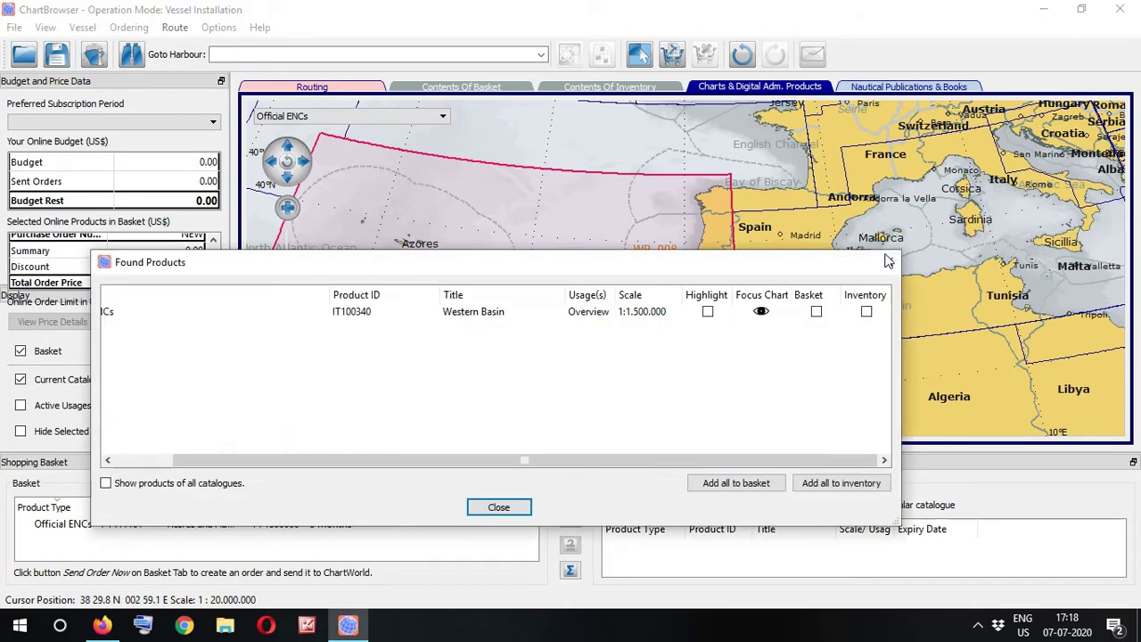
click(707, 311)
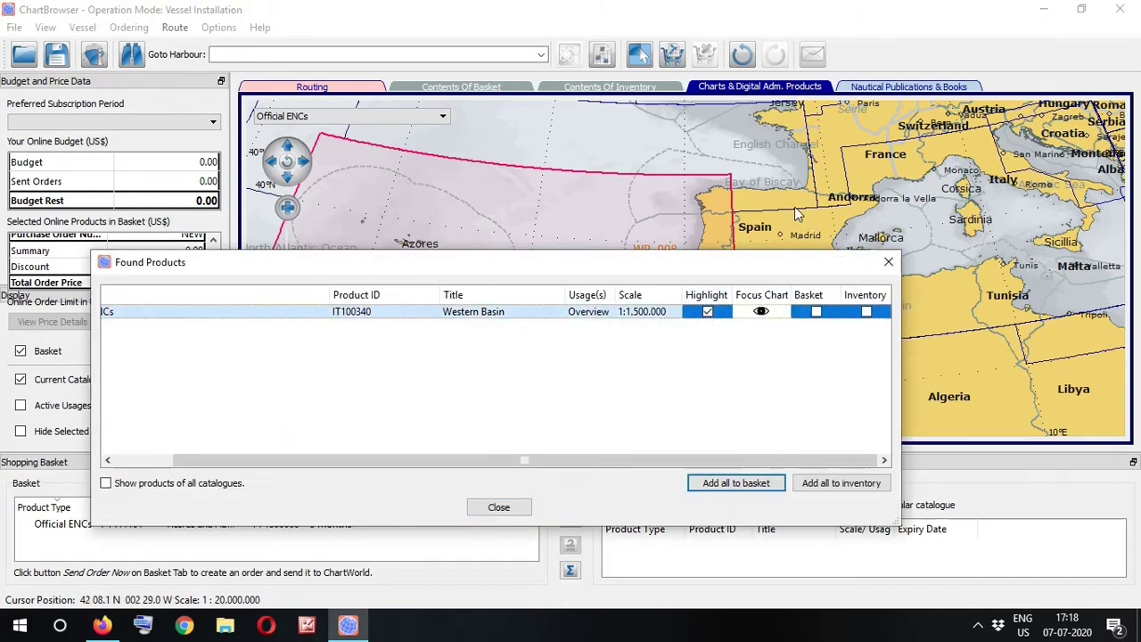
drag(808, 267, 815, 323)
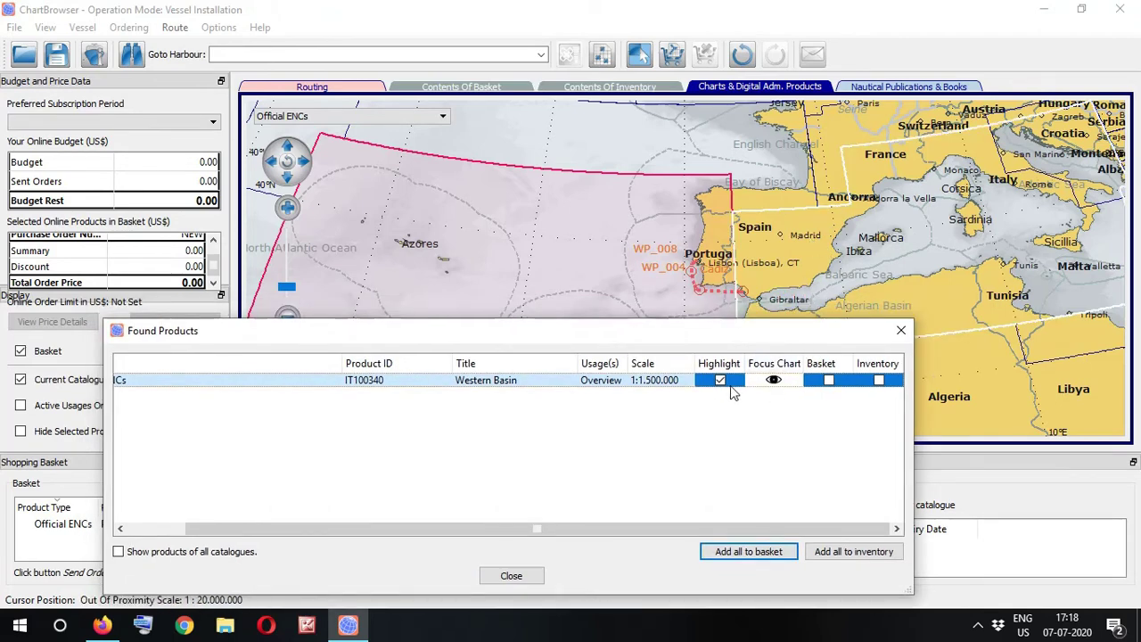
click(828, 381)
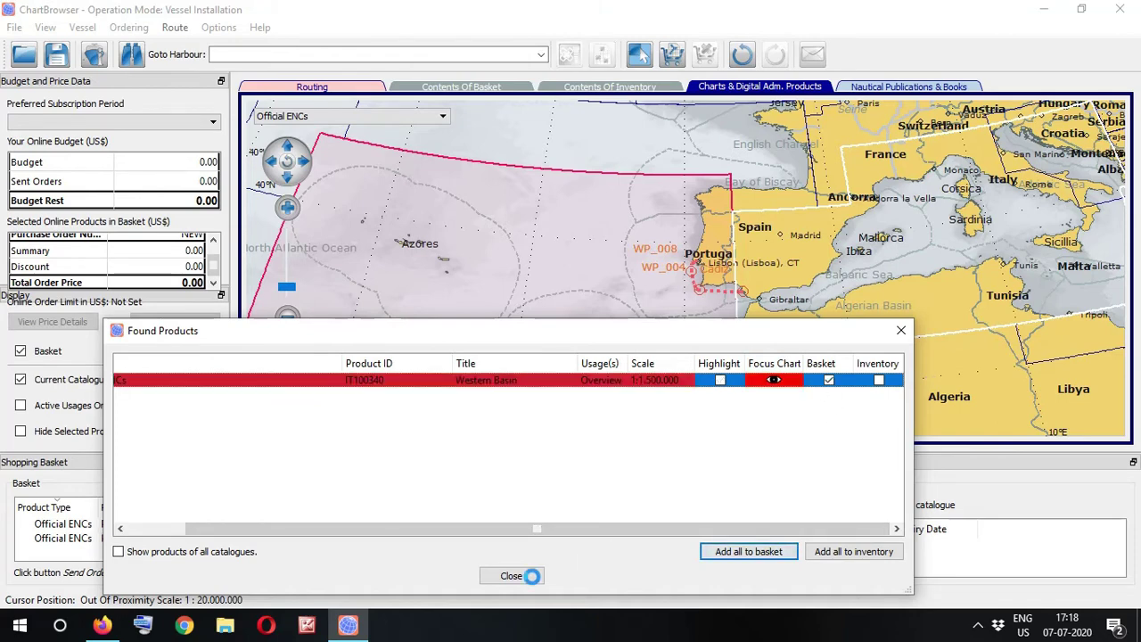
click(512, 576)
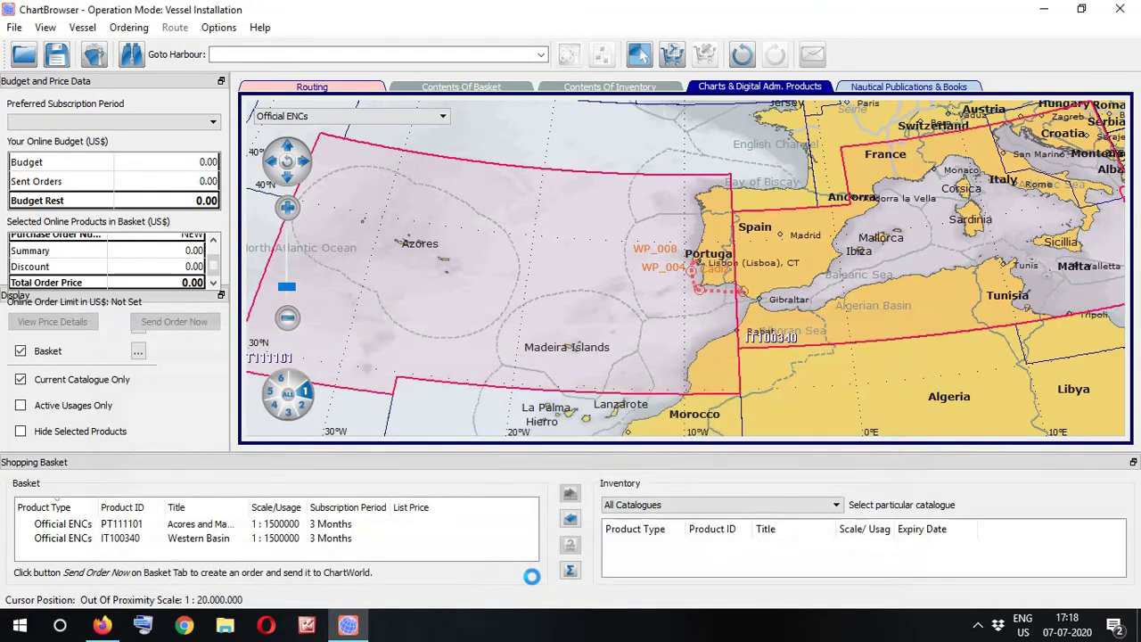
- Display only usage 2 charts, highlight General chart PT221101 along the Portuguese coast, and add it to the basket
click(306, 395)
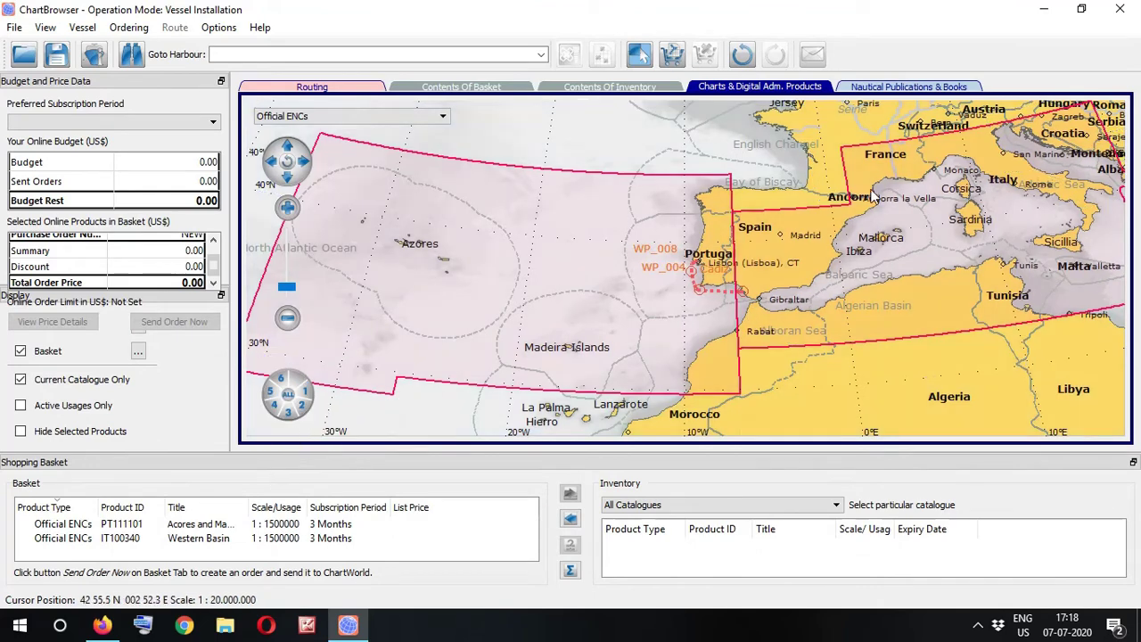
click(303, 406)
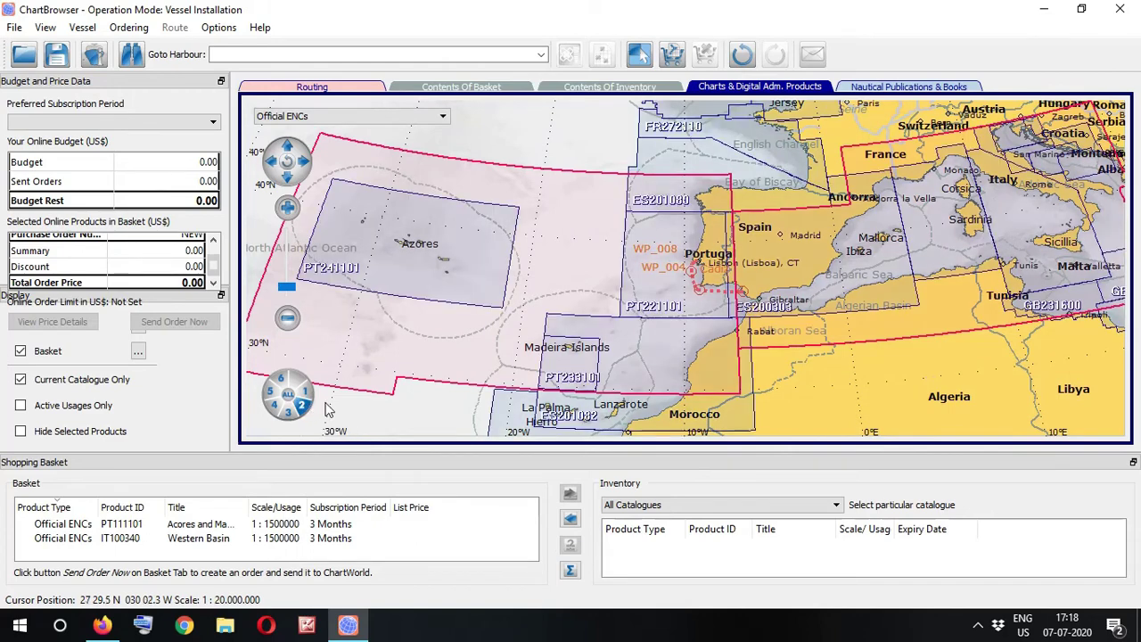
click(713, 311)
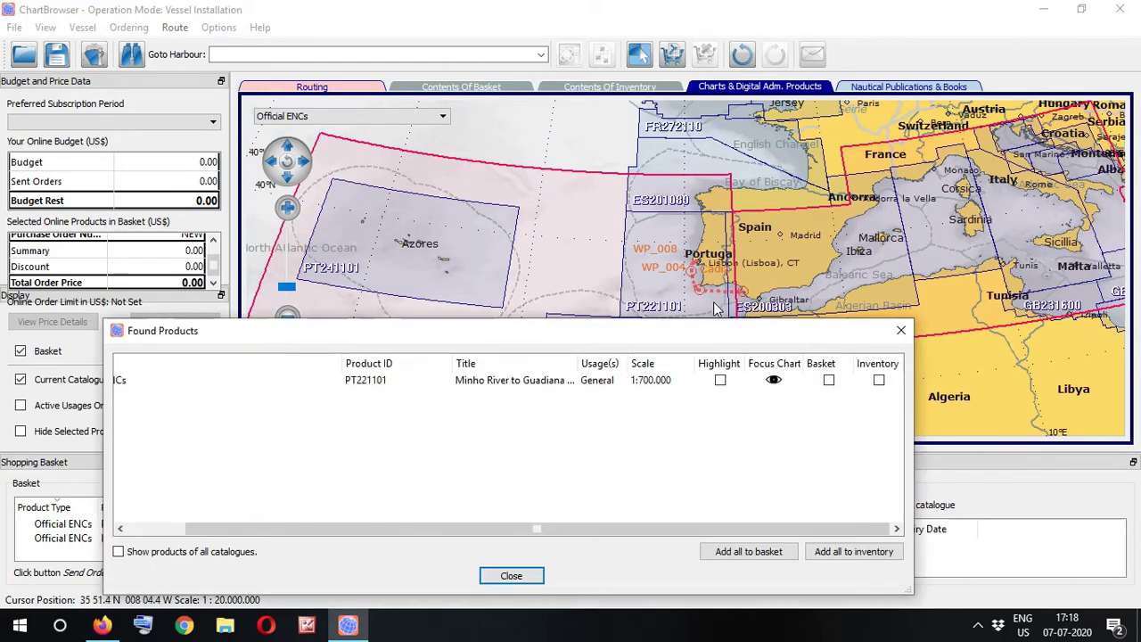
click(720, 381)
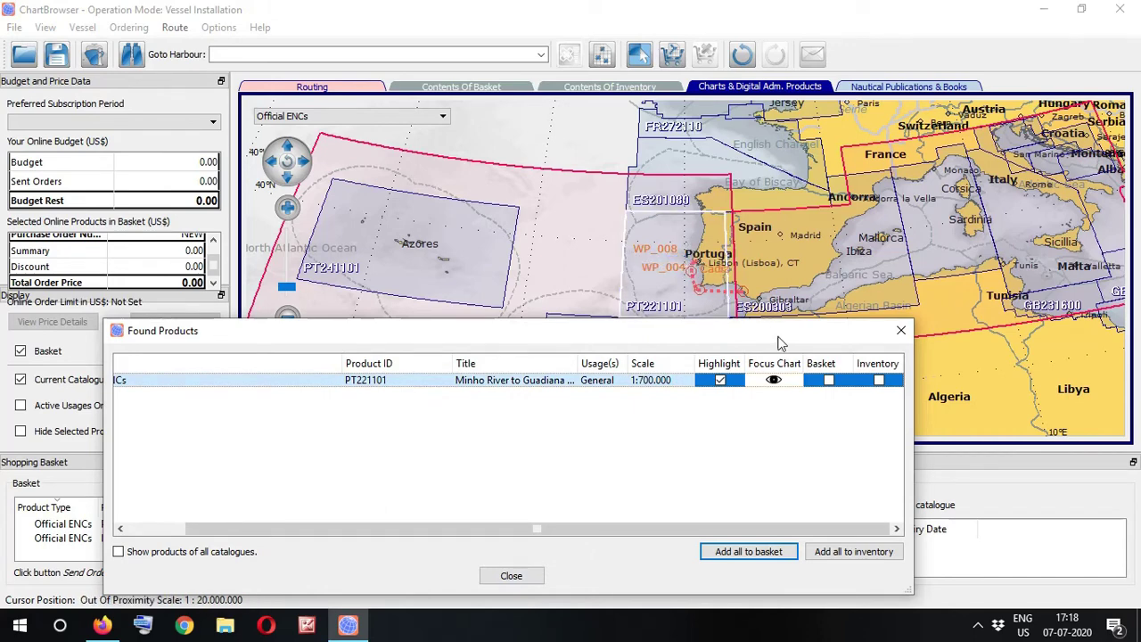
click(828, 381)
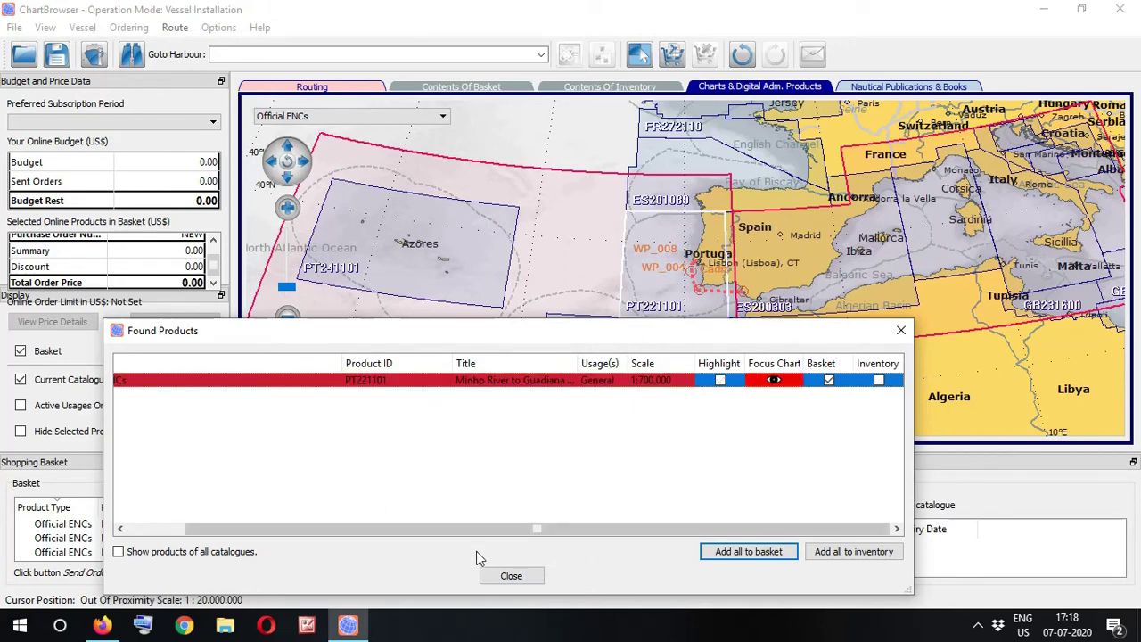
click(511, 576)
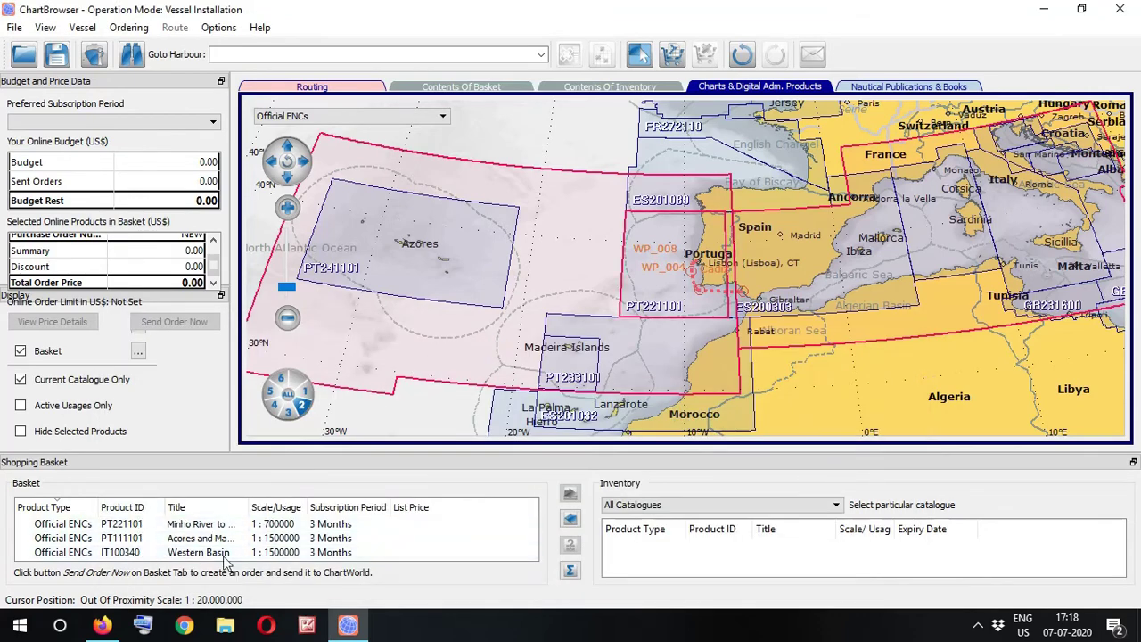
- Display only usage 3 charts and look up the coastal chart near Lisbon without adding it to the basket
click(303, 411)
click(286, 418)
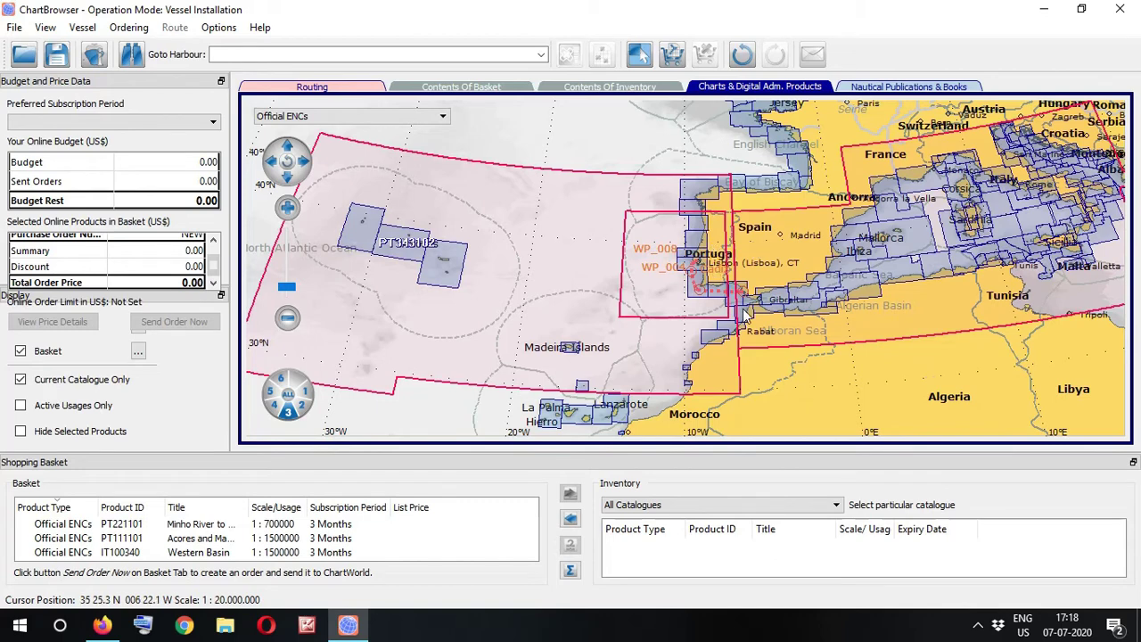
click(712, 269)
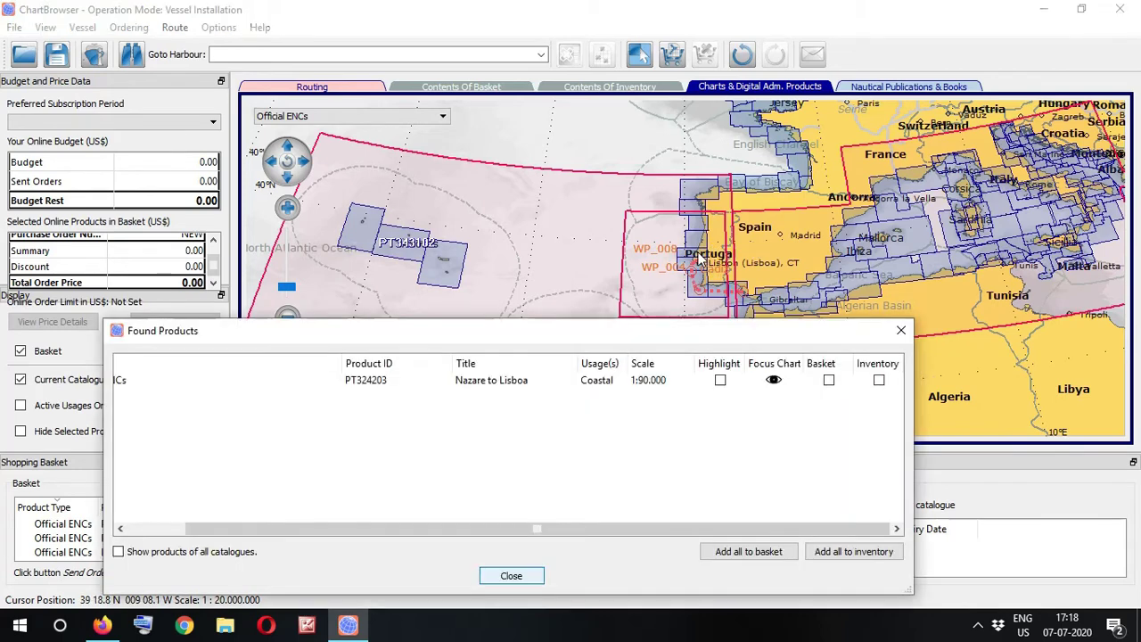
click(900, 330)
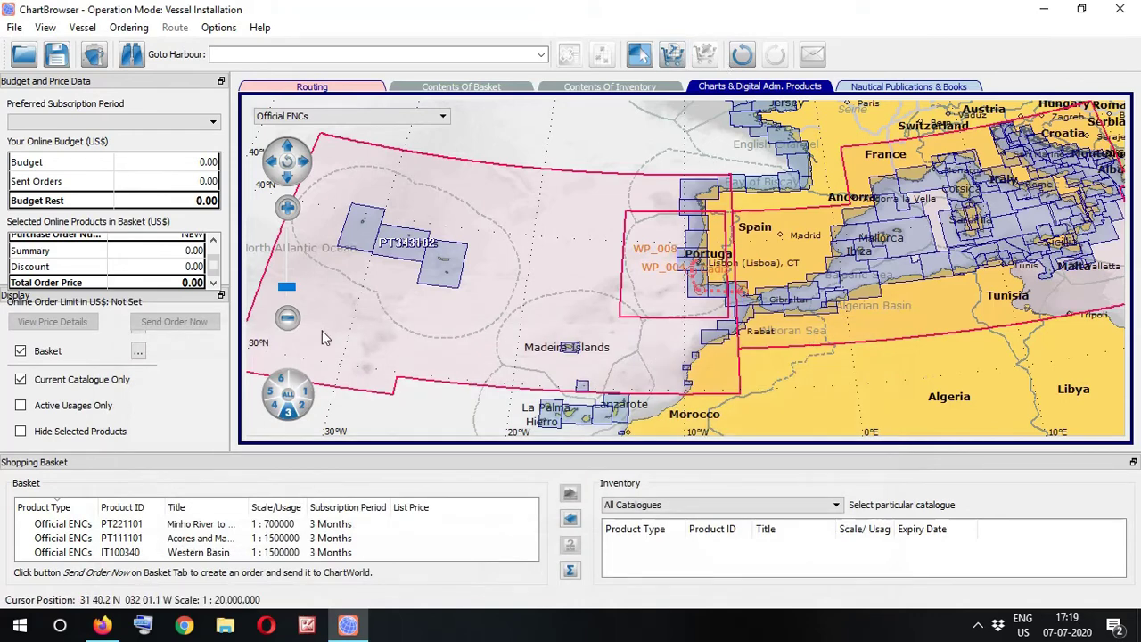
click(671, 65)
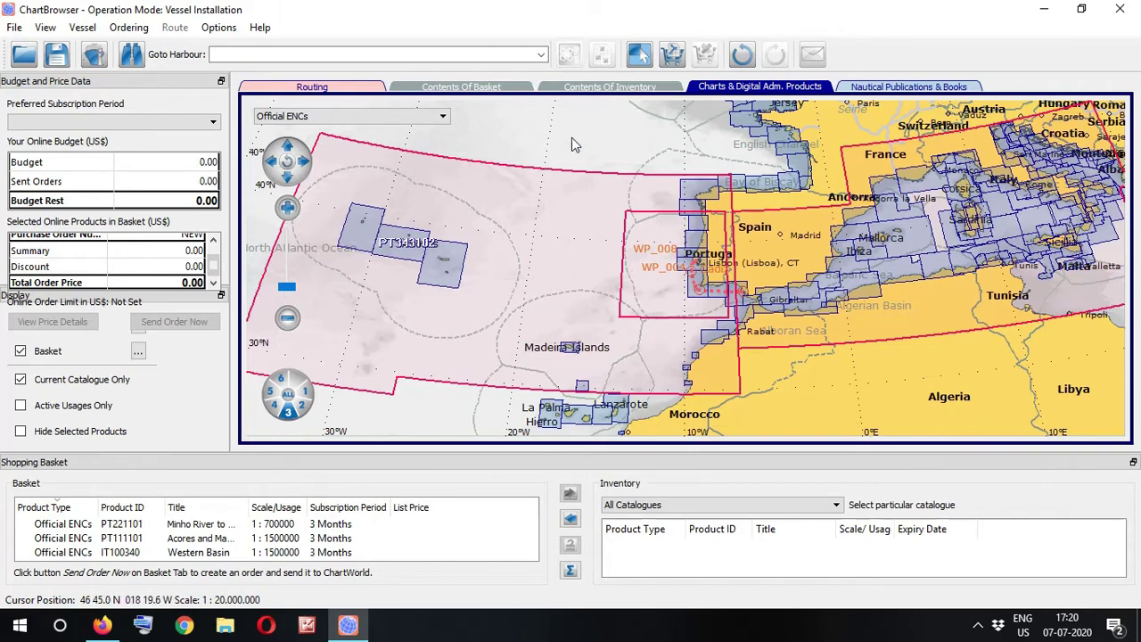
double_click(264, 469)
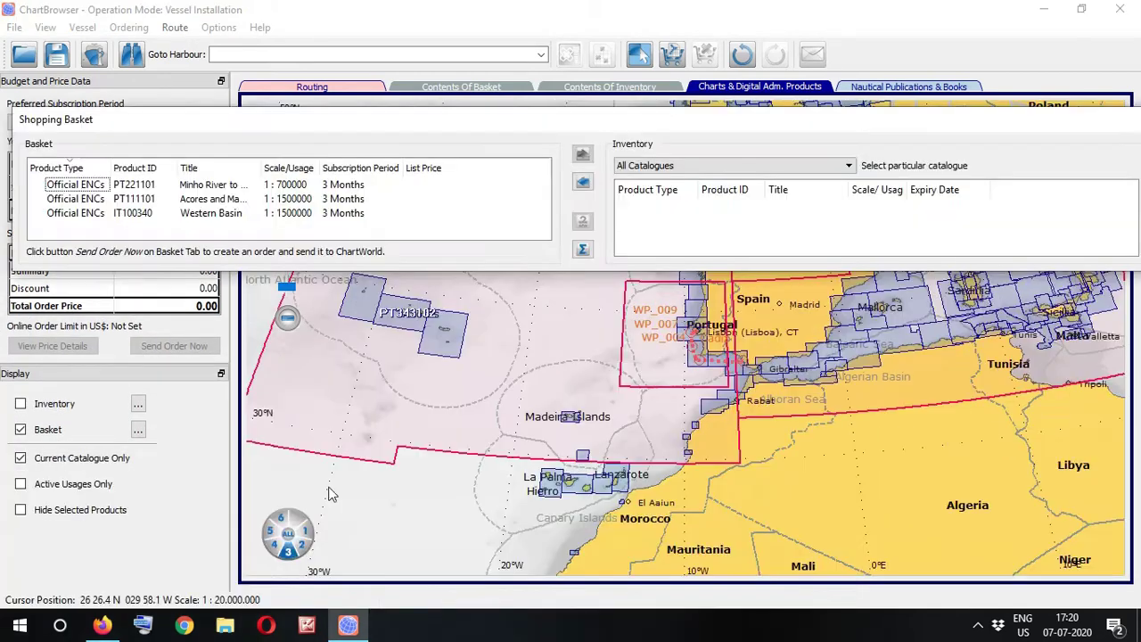
drag(497, 127, 521, 201)
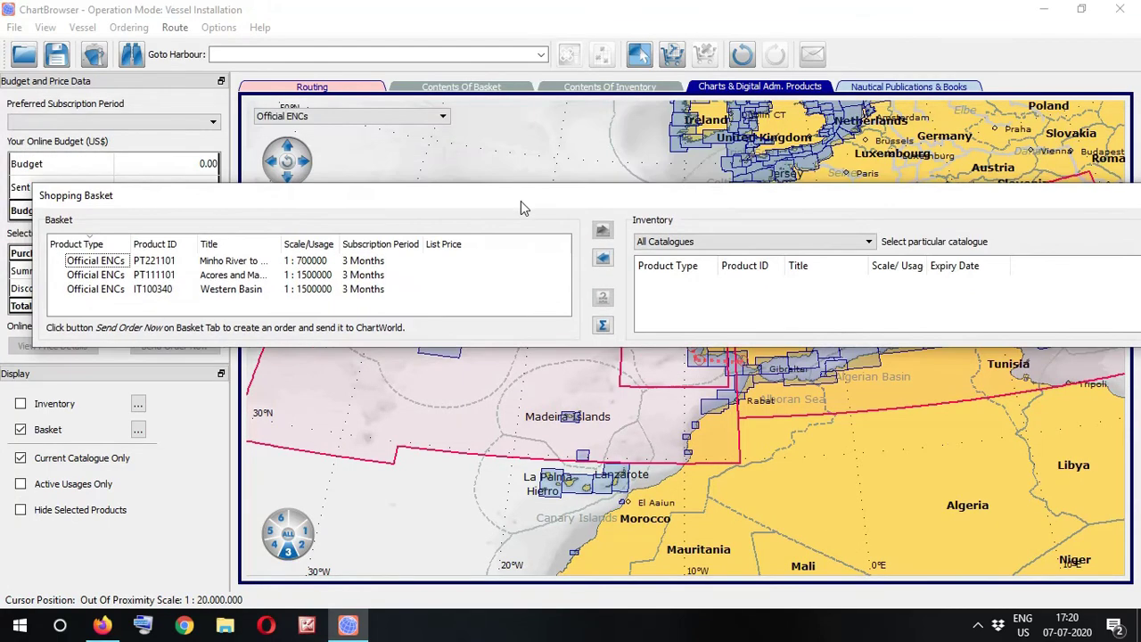
double_click(521, 201)
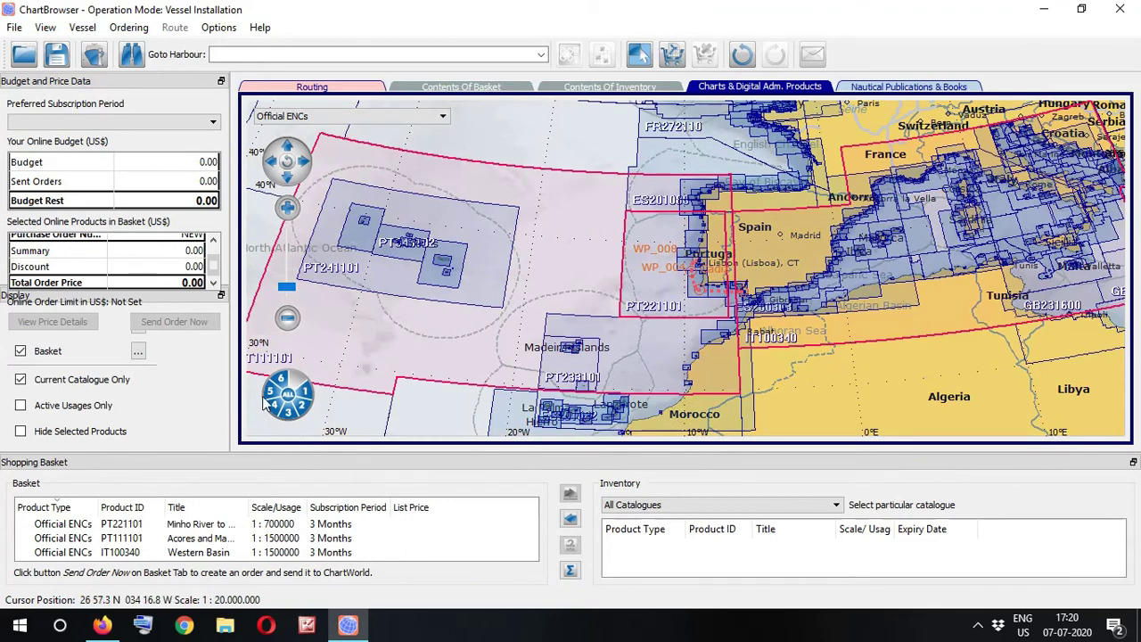
- List all ENCs found along the route, add them all to the basket, and close the results
click(673, 57)
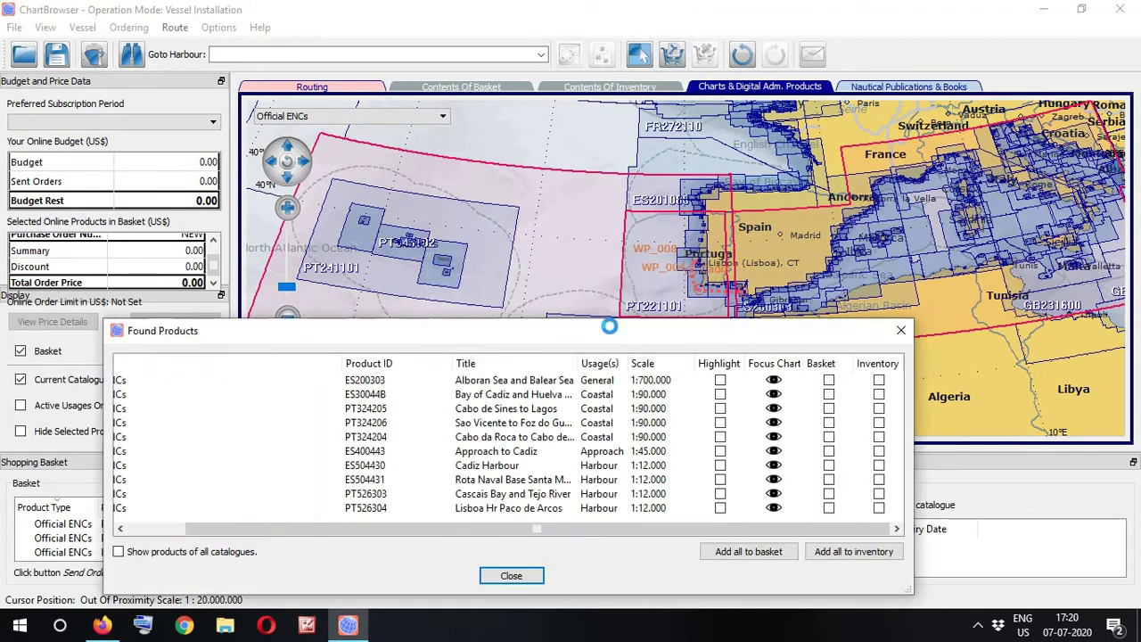
click(726, 554)
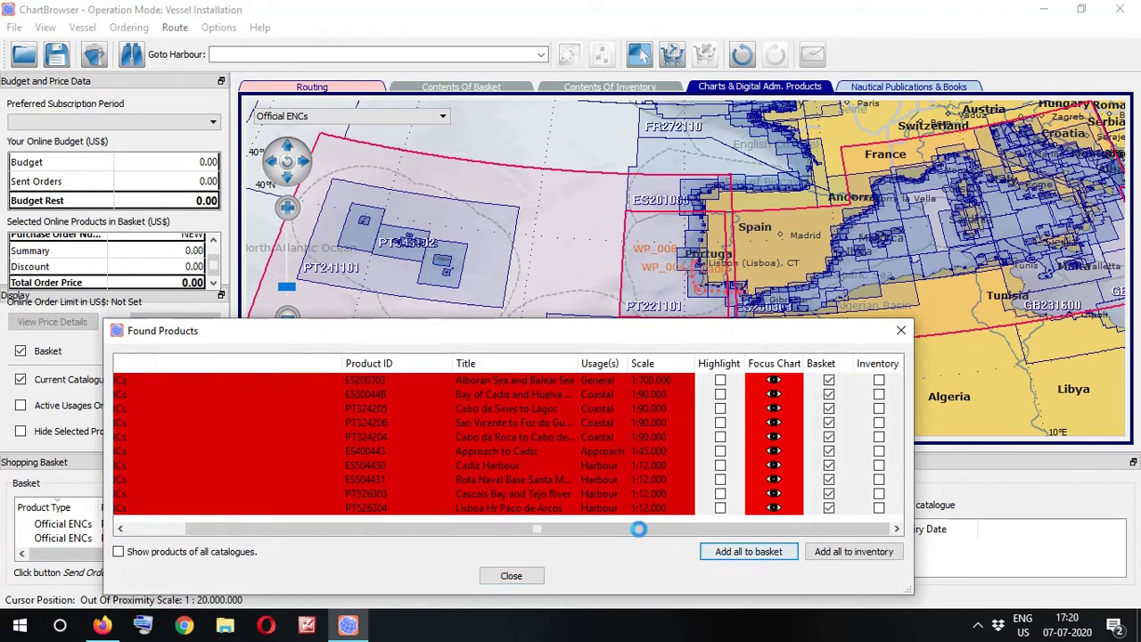
click(512, 576)
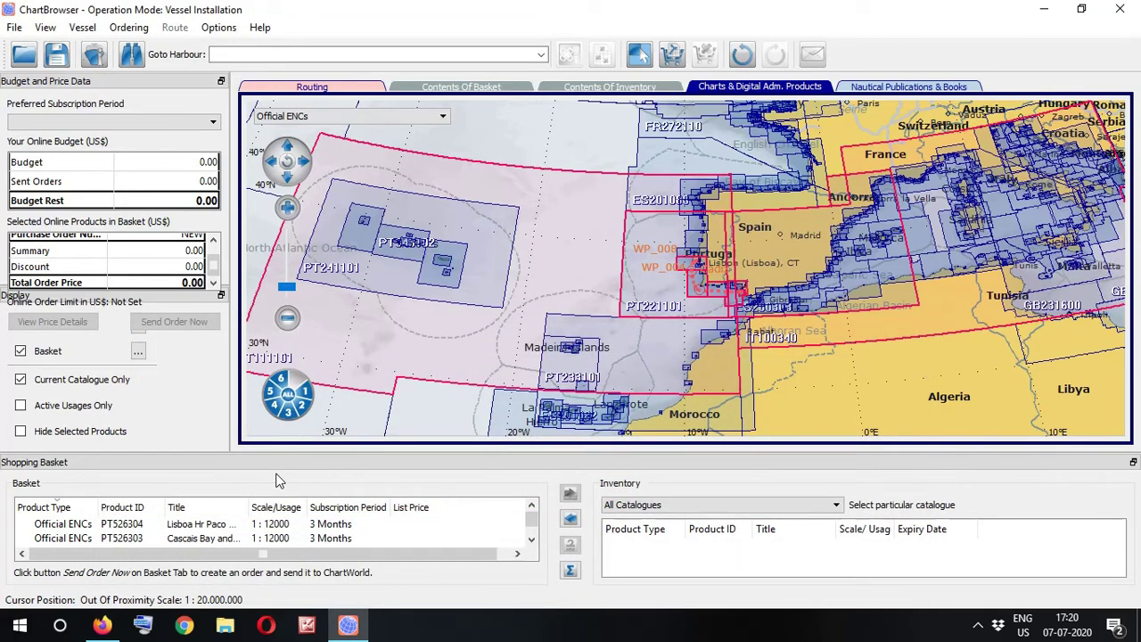
- Undock the Shopping Basket as an enlarged floating window showing all basket entries, and set its inventory catalogue to ENCs
double_click(71, 470)
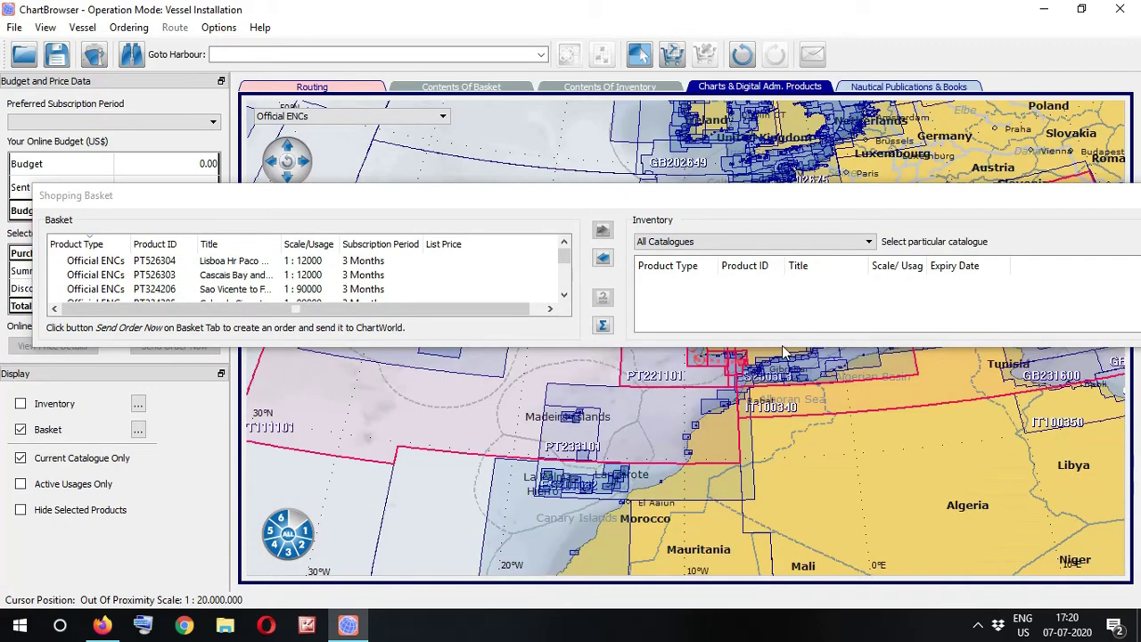
drag(800, 344, 829, 538)
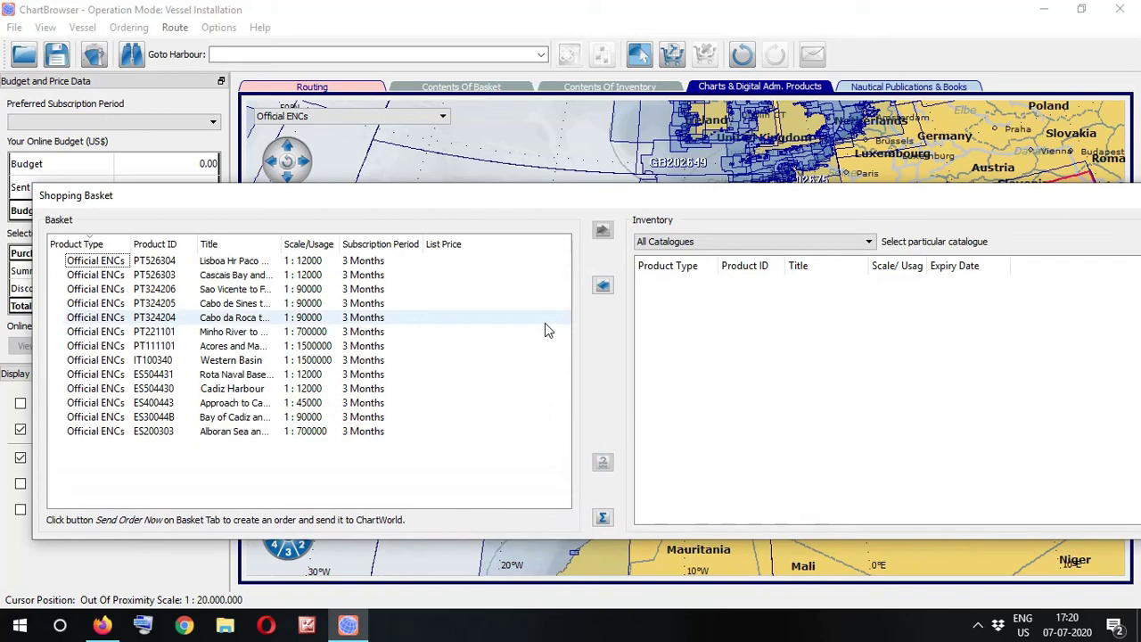
click(784, 242)
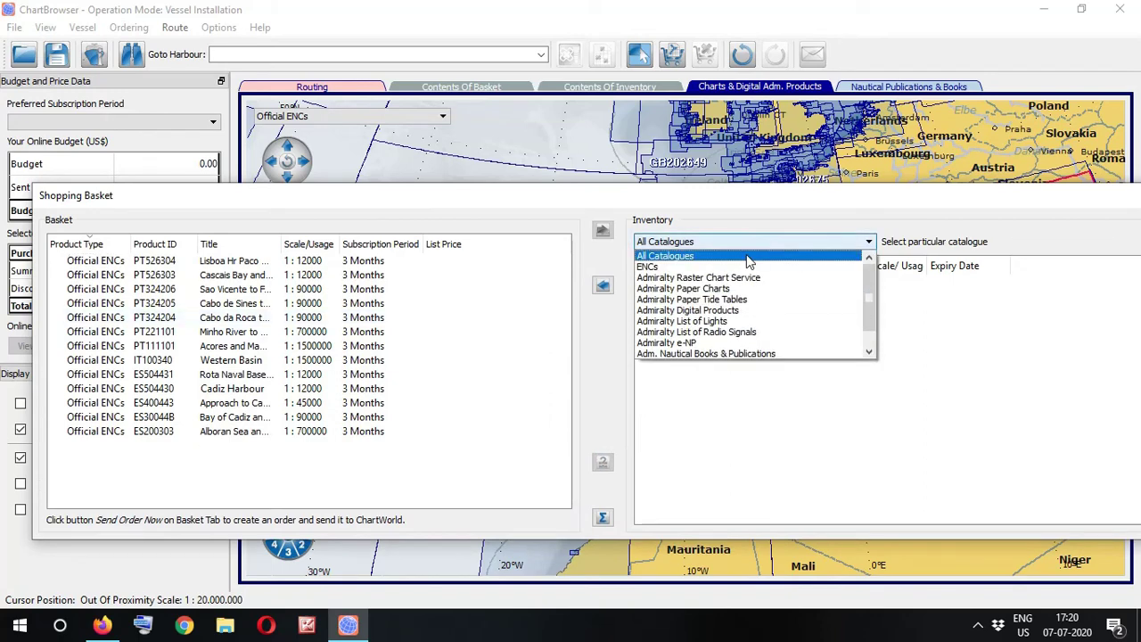
click(747, 267)
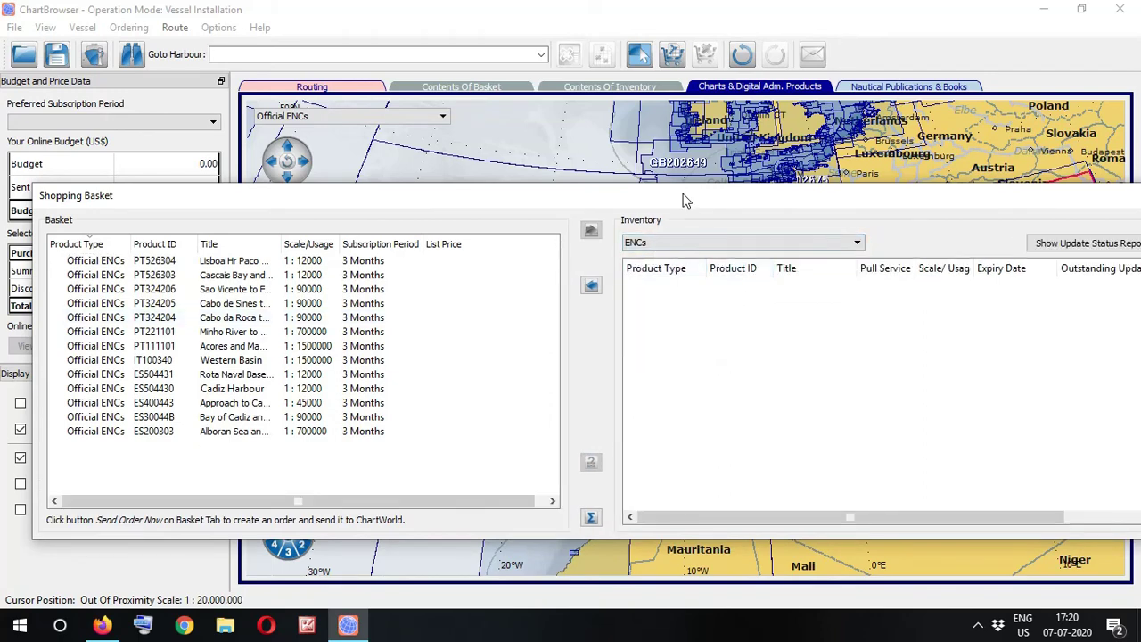
drag(686, 200, 619, 239)
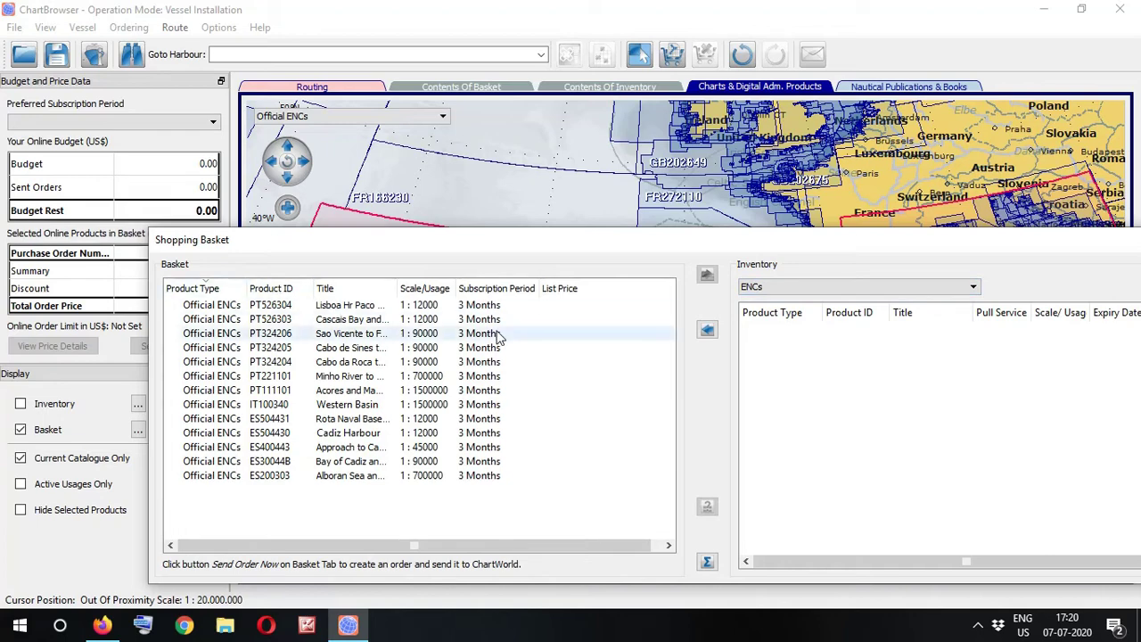
- Try to compare the basket with the inventory, then view the summary of products per catalogue and close it
click(711, 511)
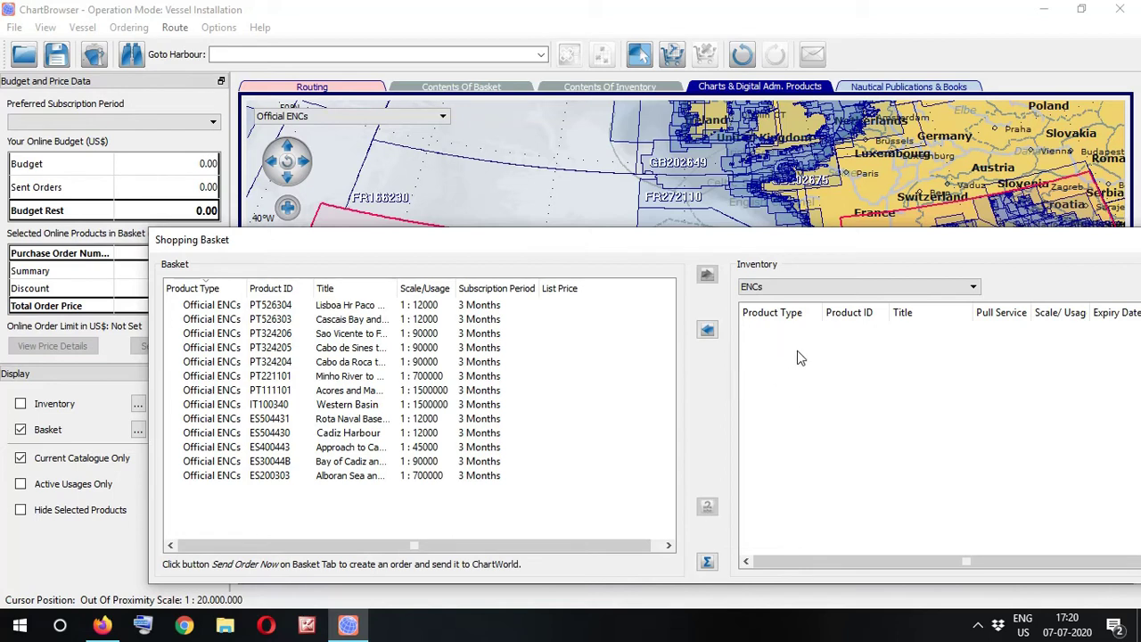
click(357, 362)
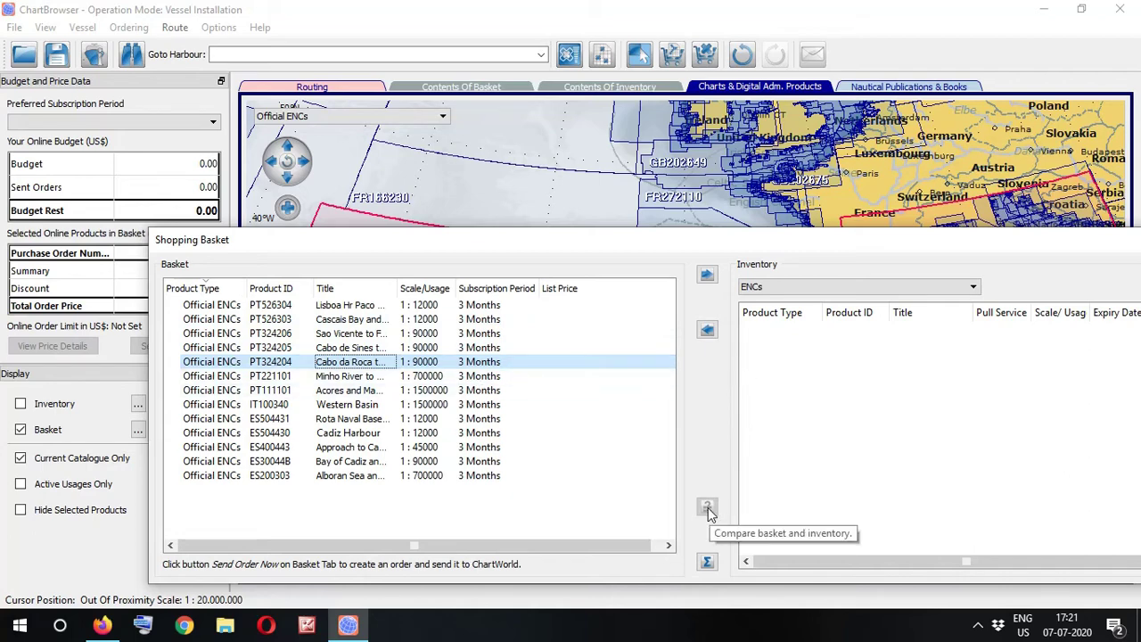
click(708, 563)
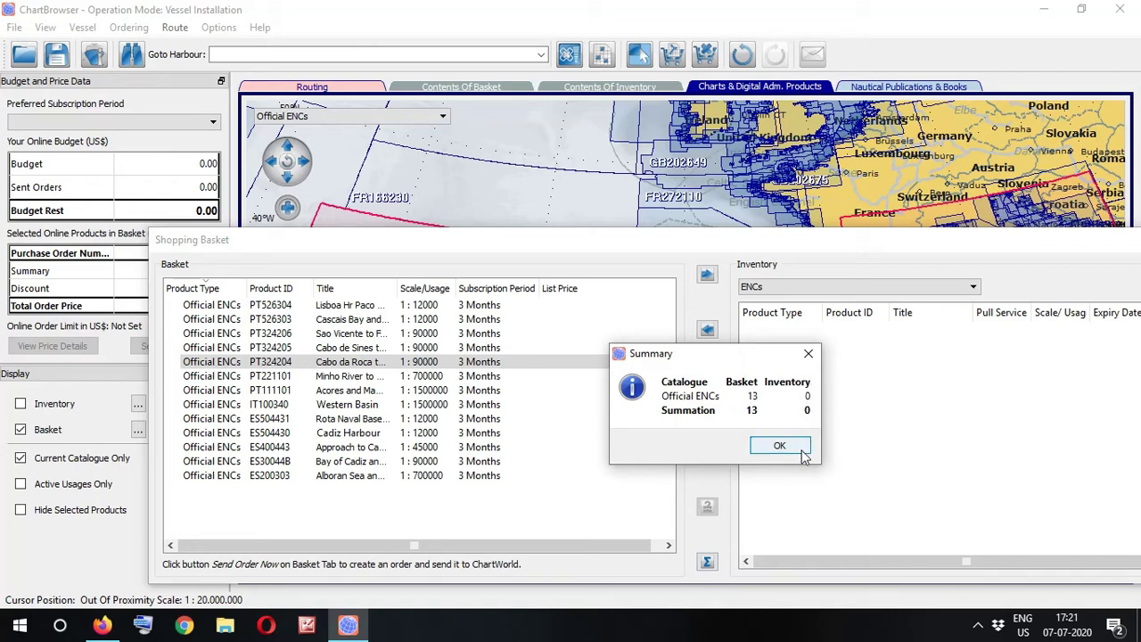
click(779, 446)
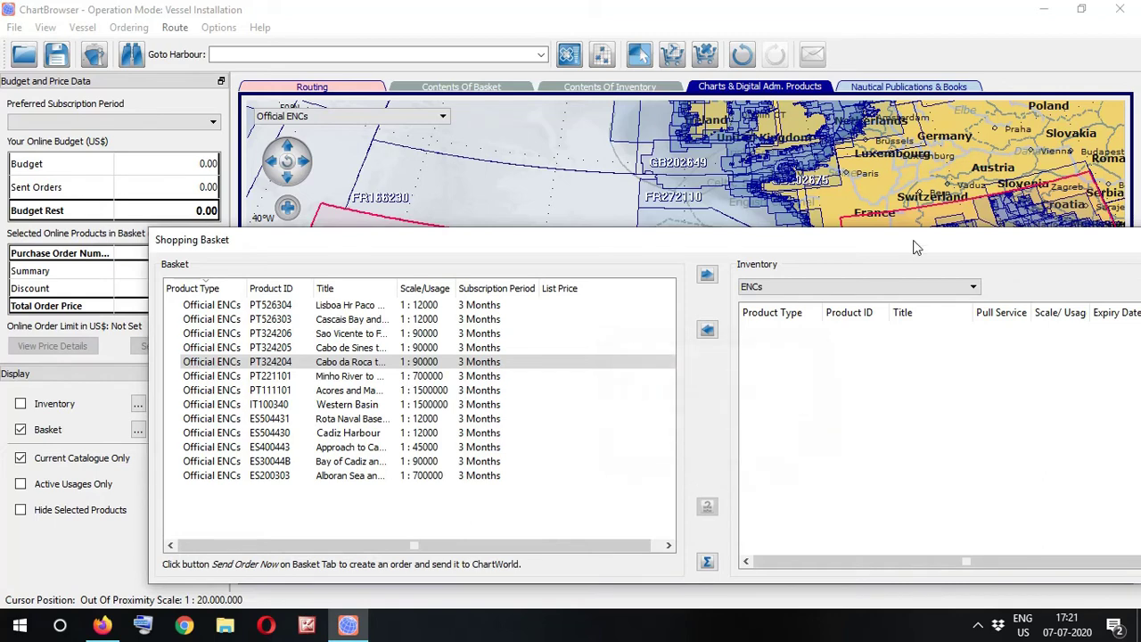
- Reposition the floating Shopping Basket window and dock it back beneath the chart
double_click(912, 243)
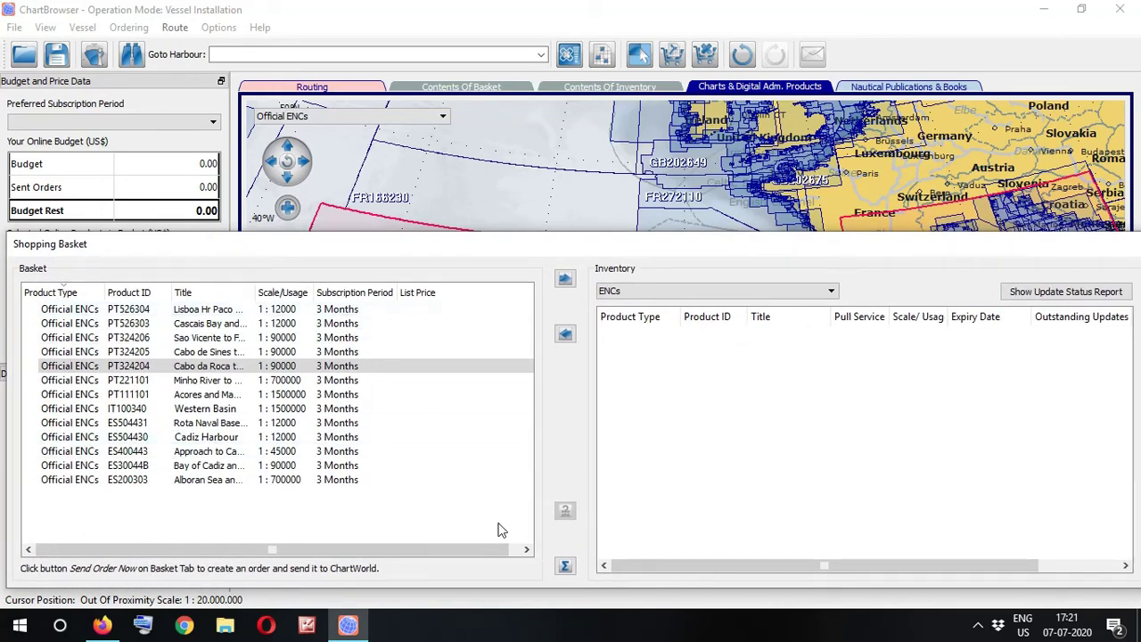
drag(861, 268, 713, 282)
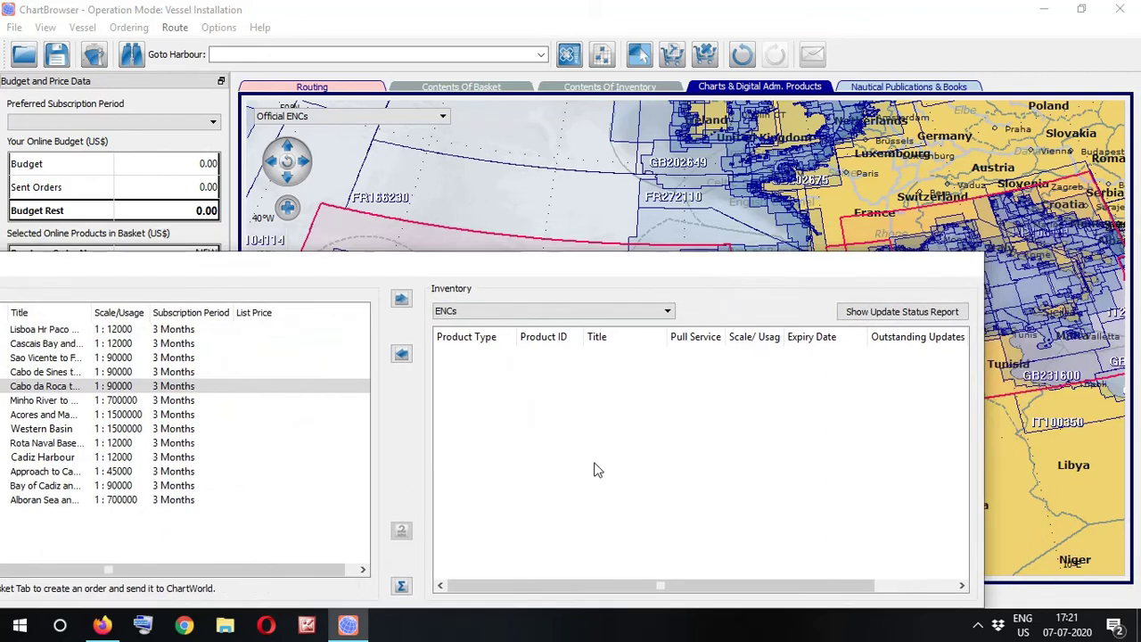
double_click(641, 273)
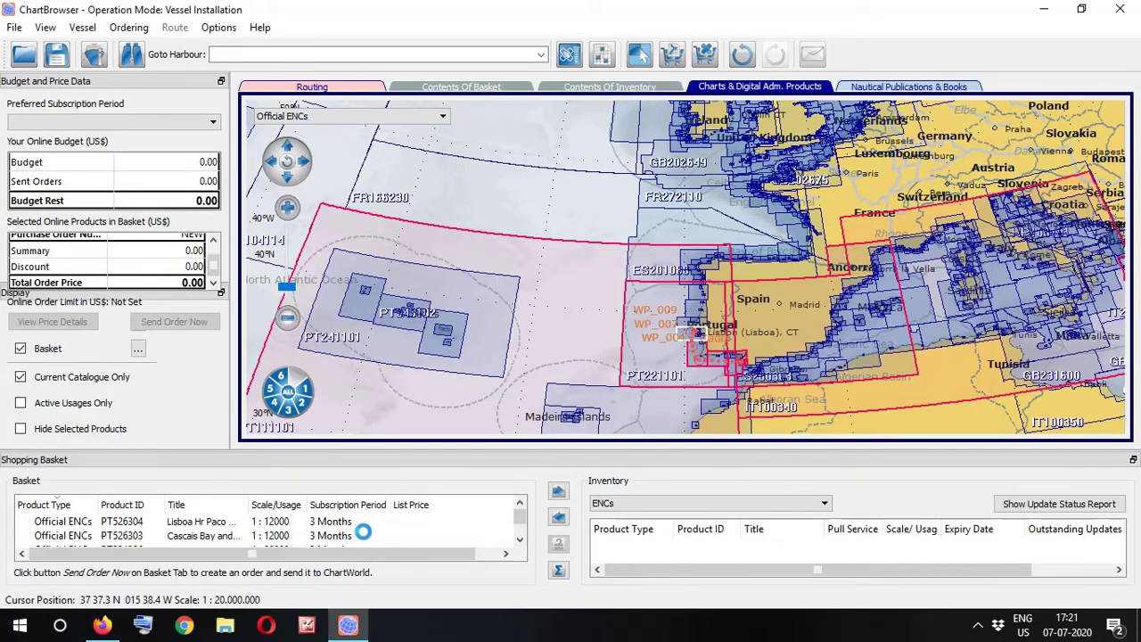
- Search the Official ENCs catalogue for product ID pt221101, review the found product, and close the results
click(131, 54)
drag(511, 160, 379, 243)
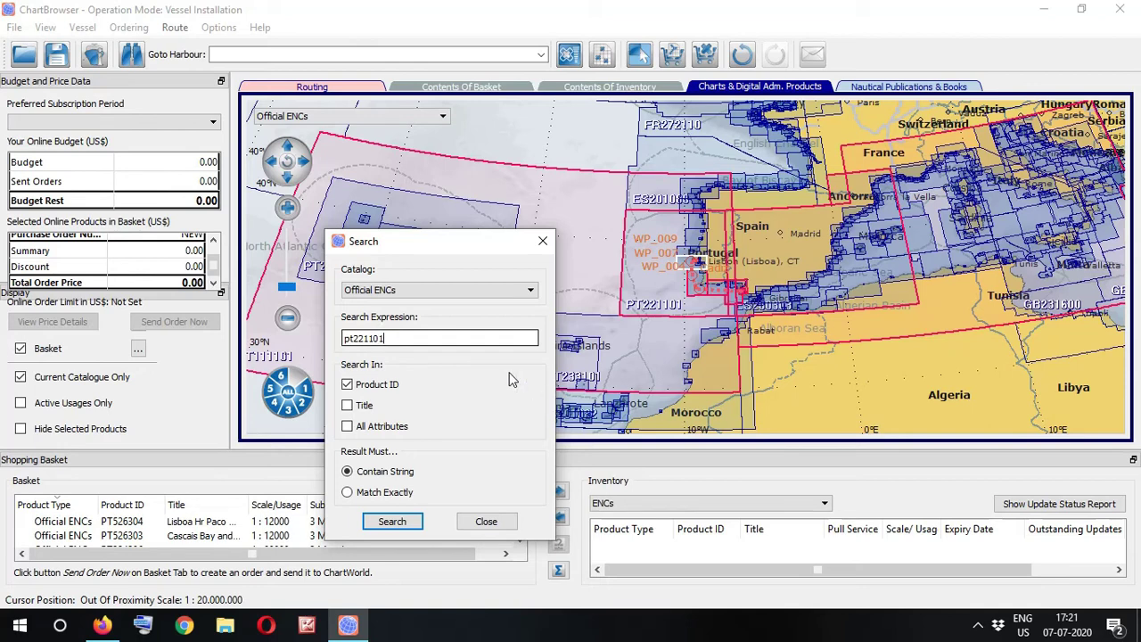
click(378, 289)
click(406, 326)
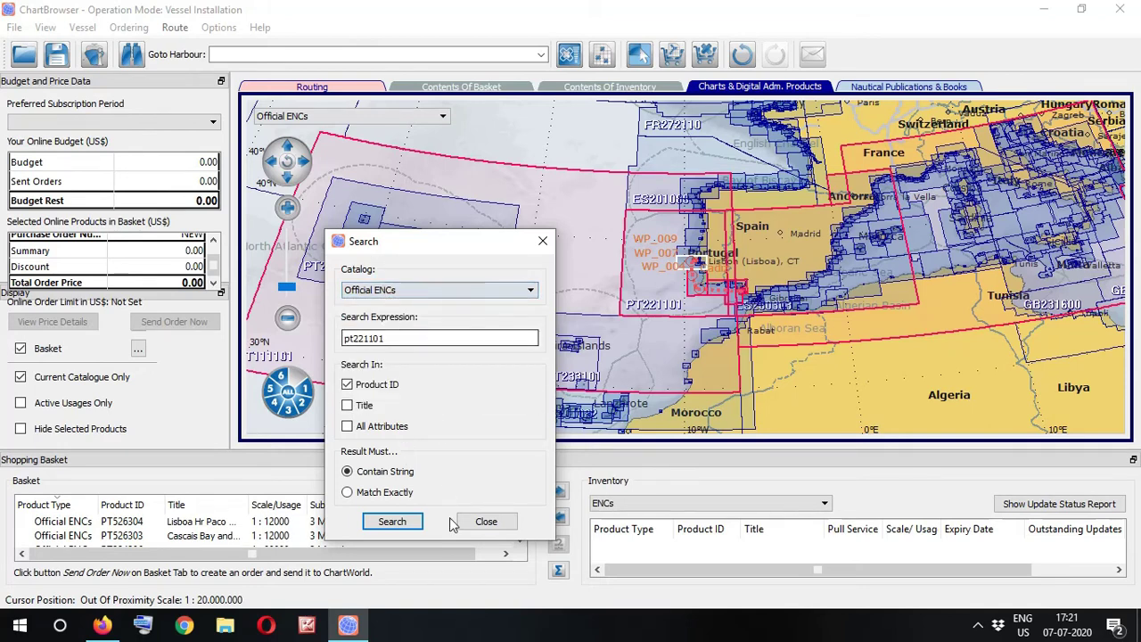
click(393, 521)
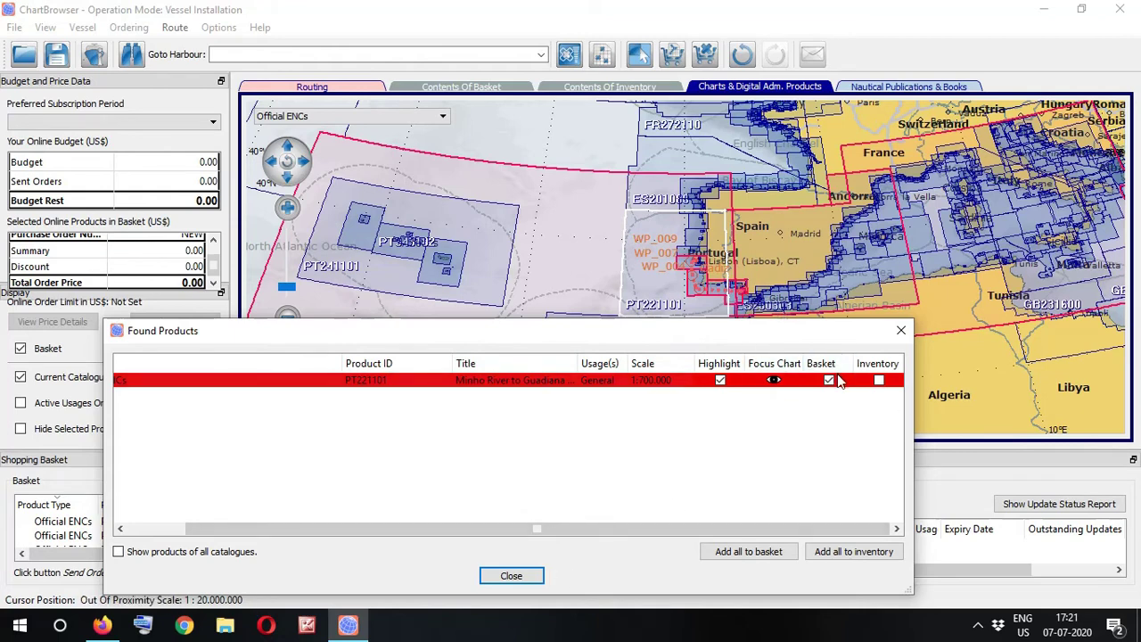
click(511, 576)
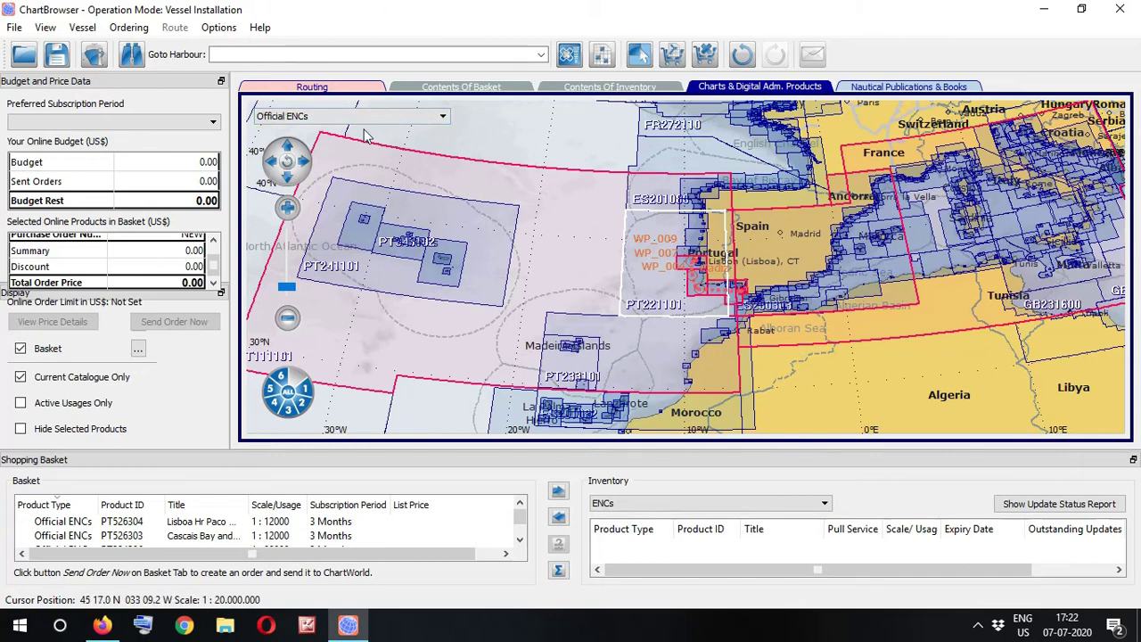
- Display the Admiralty Digital List of Lights and look up the product covering the Atlantic west of Portugal without adding it
click(393, 125)
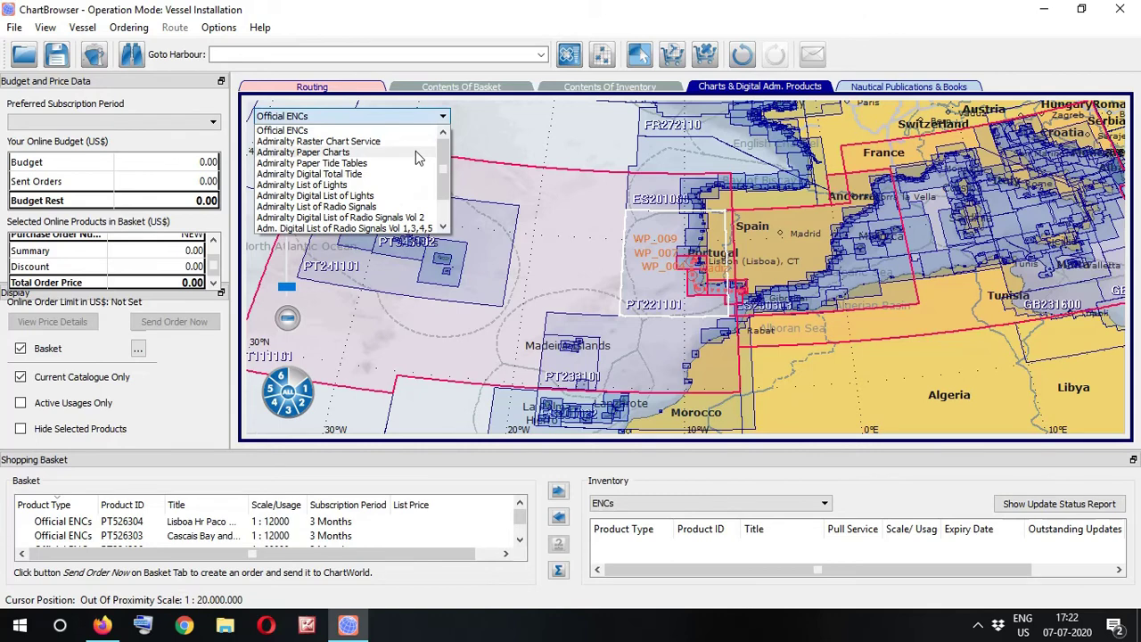
click(370, 195)
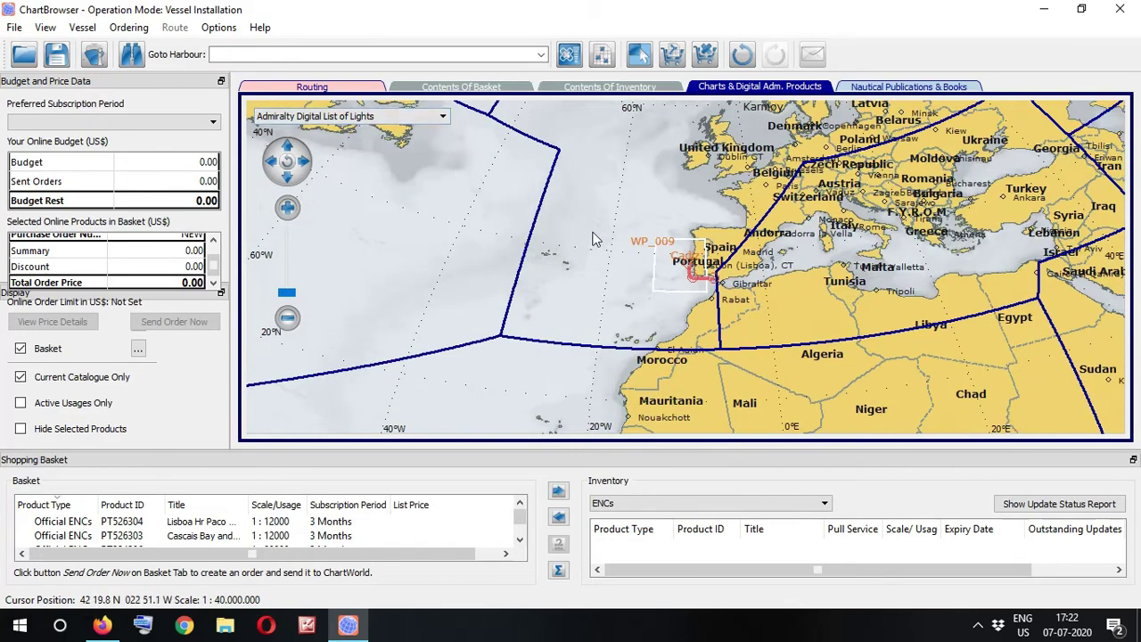
click(595, 239)
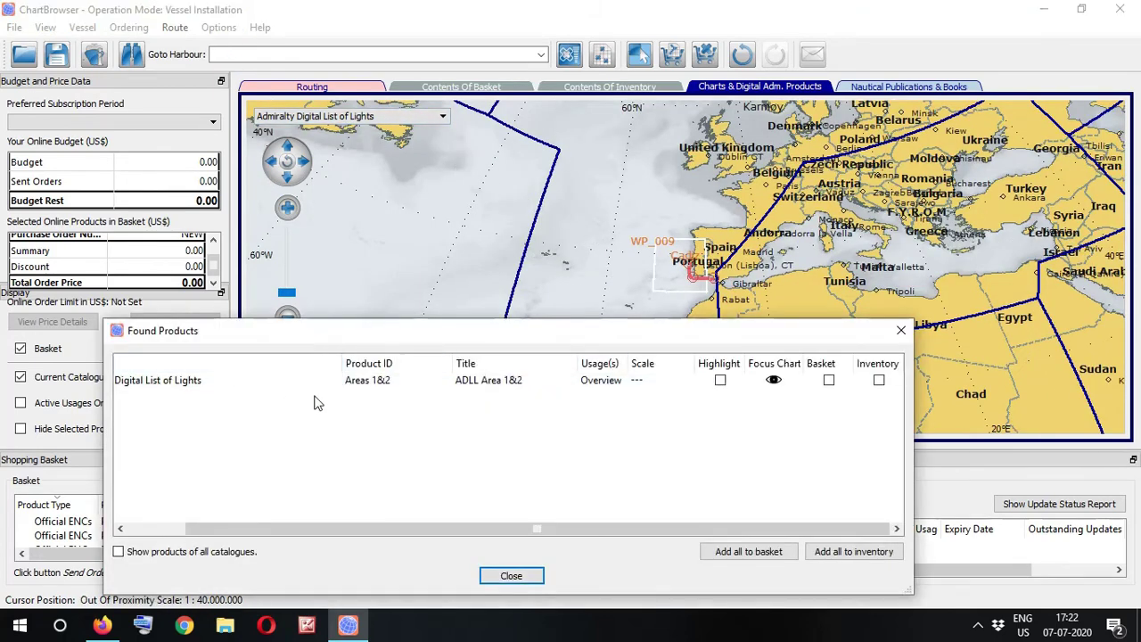
click(271, 385)
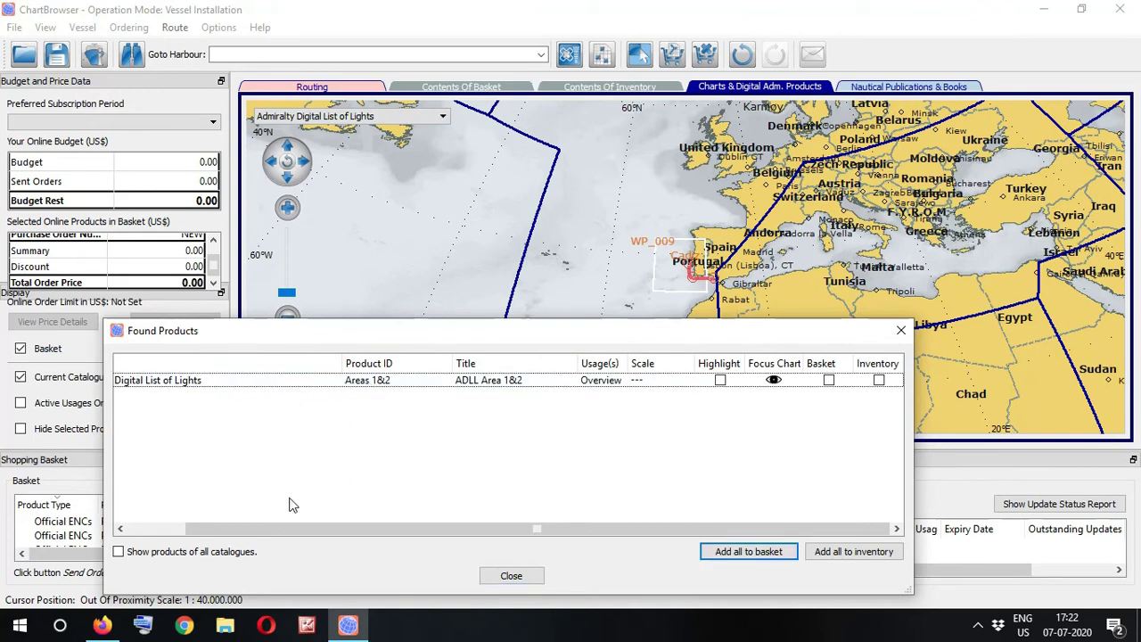
drag(309, 533, 225, 526)
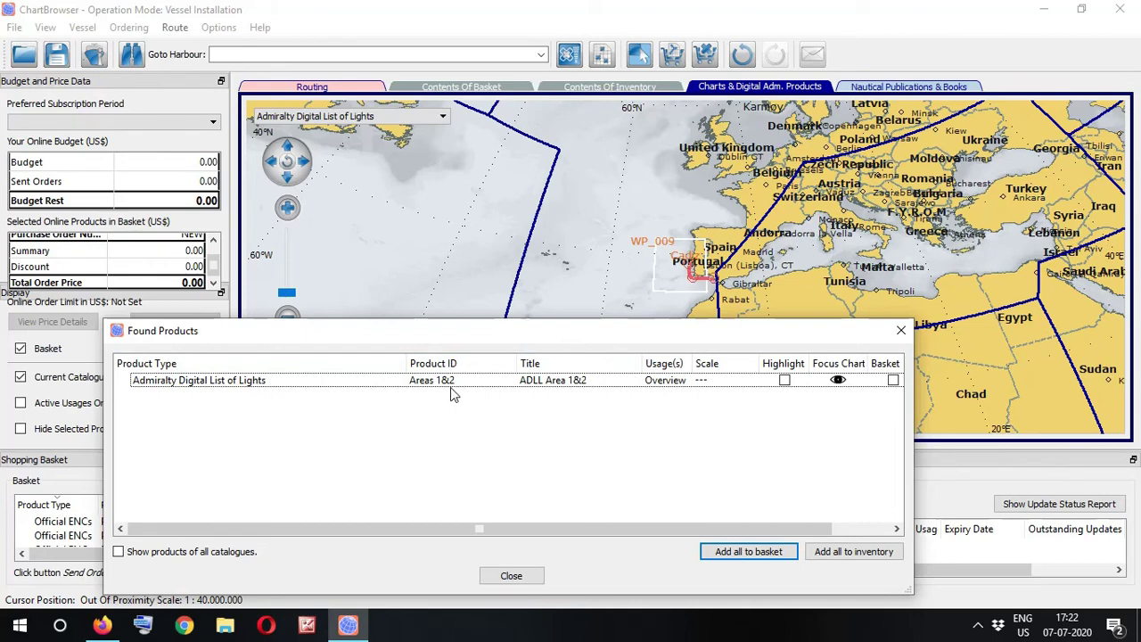
click(535, 576)
- Display the e-NP Sailing Directions, look up and highlight e-NP67 along the Portuguese coast, and close the results
click(416, 118)
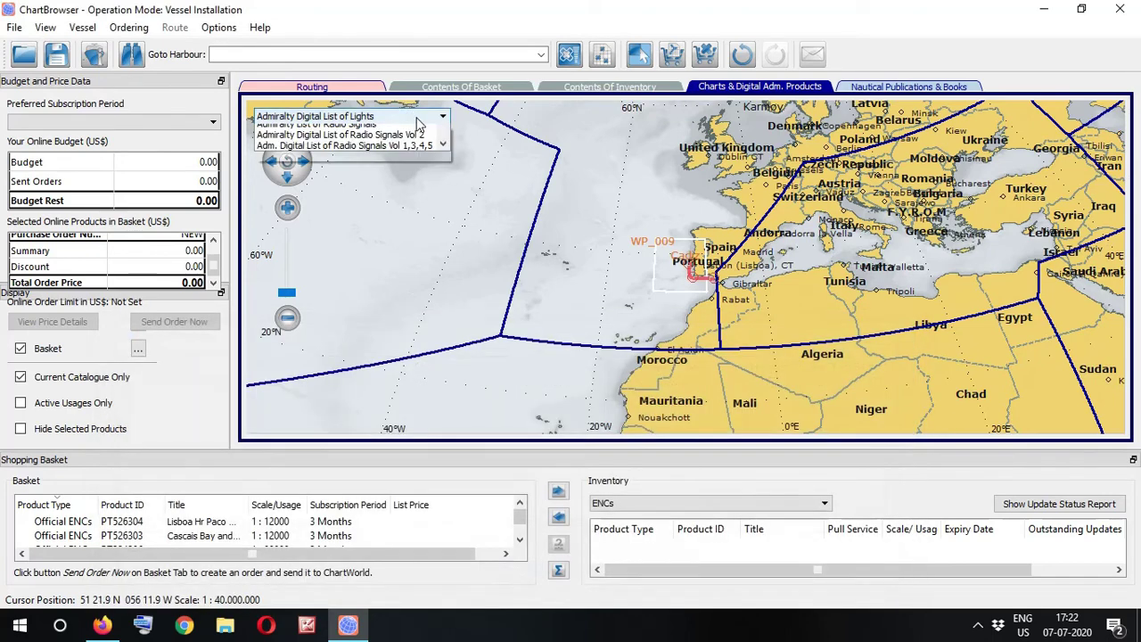
click(397, 229)
click(401, 119)
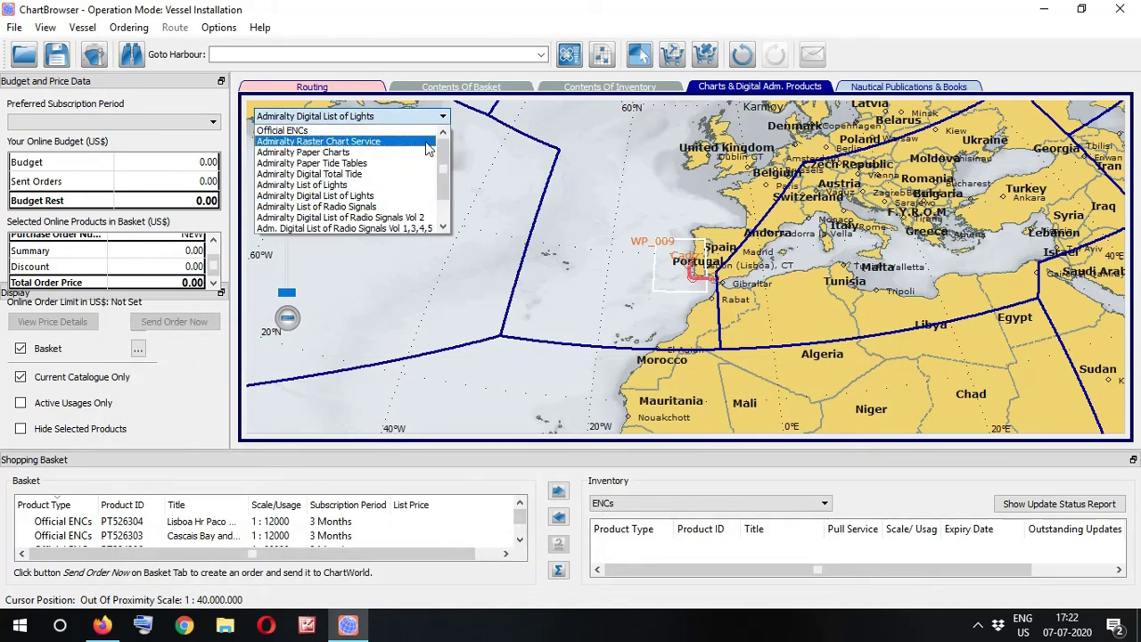
scroll(444, 161, down, 1)
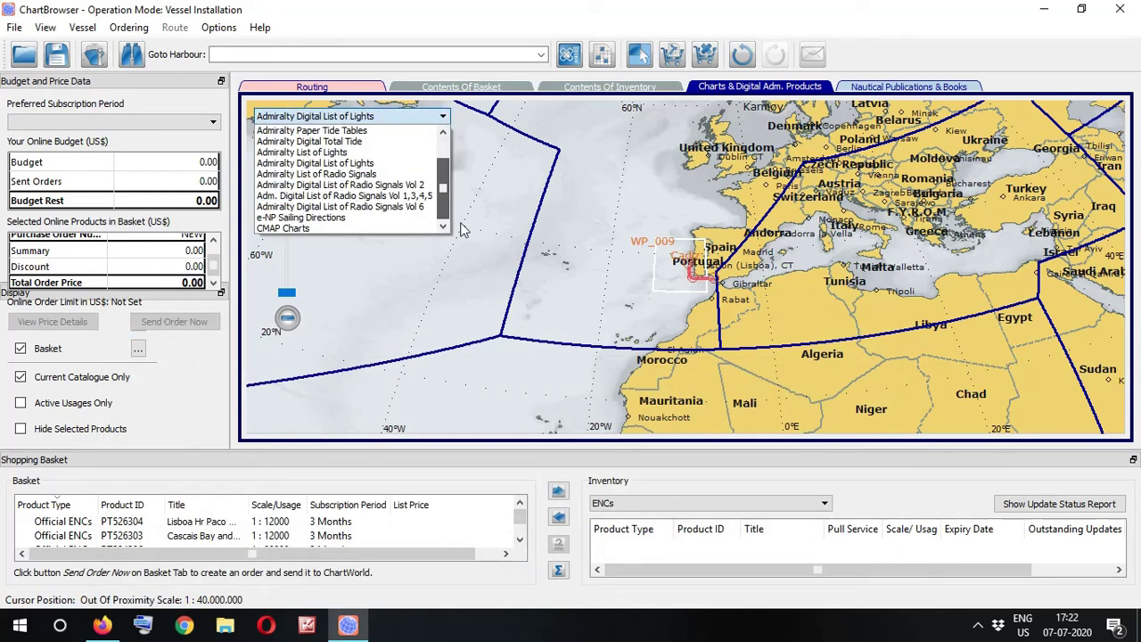
click(389, 218)
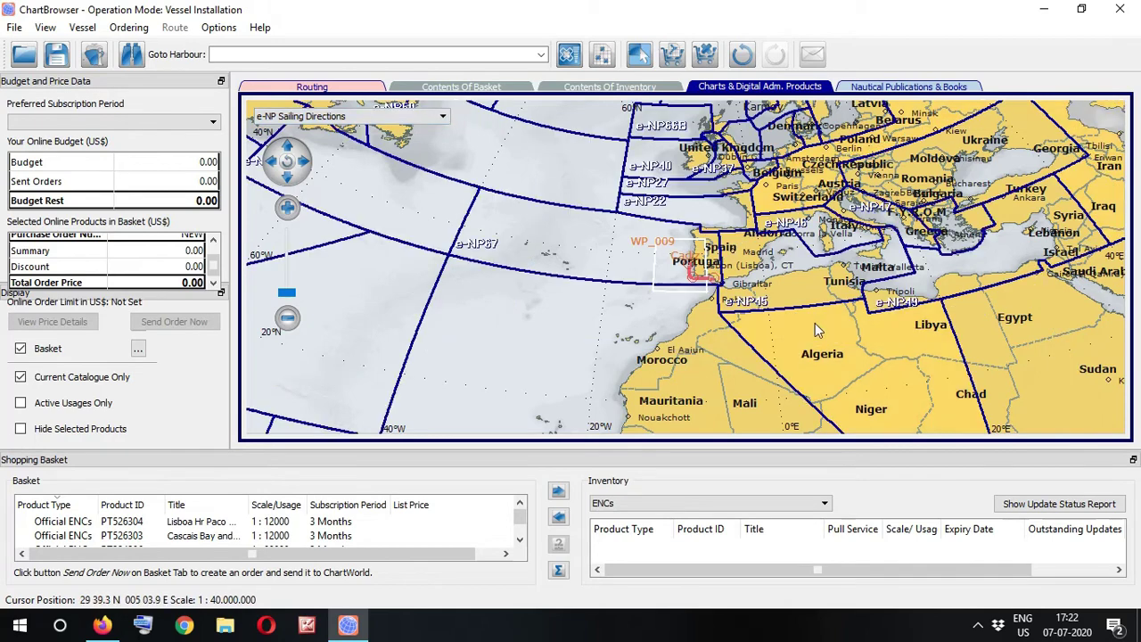
click(641, 256)
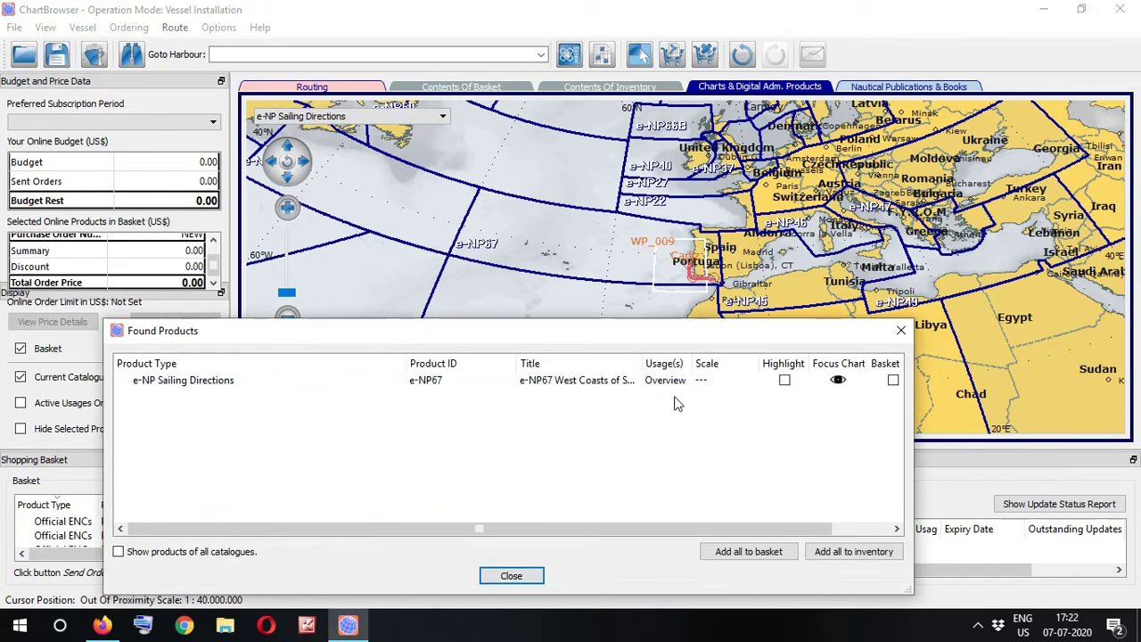
click(783, 382)
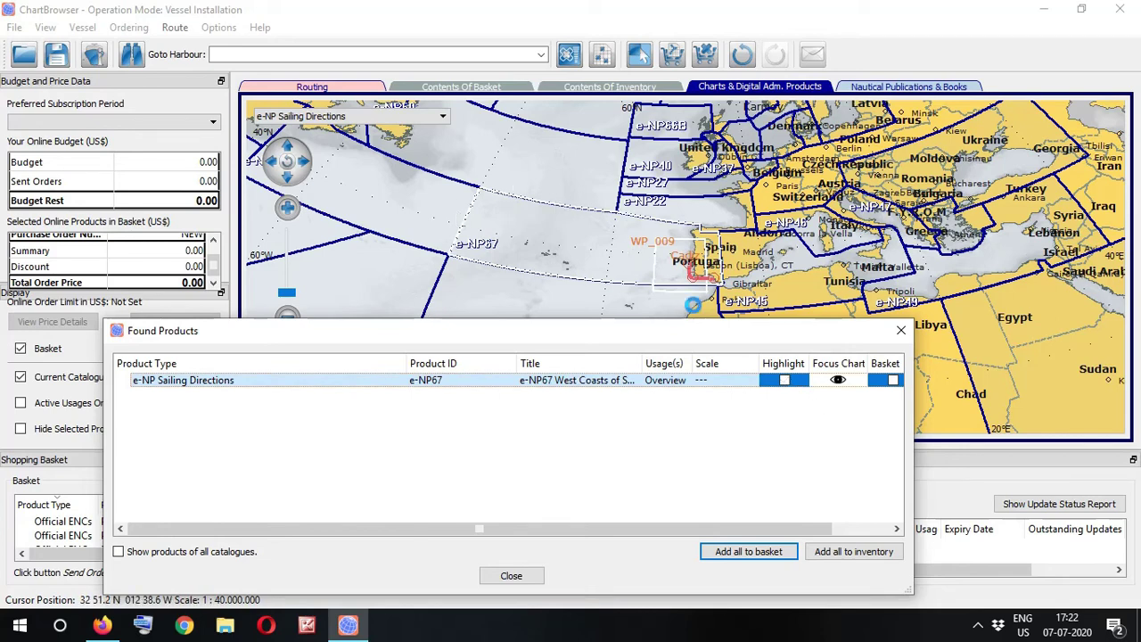
click(899, 330)
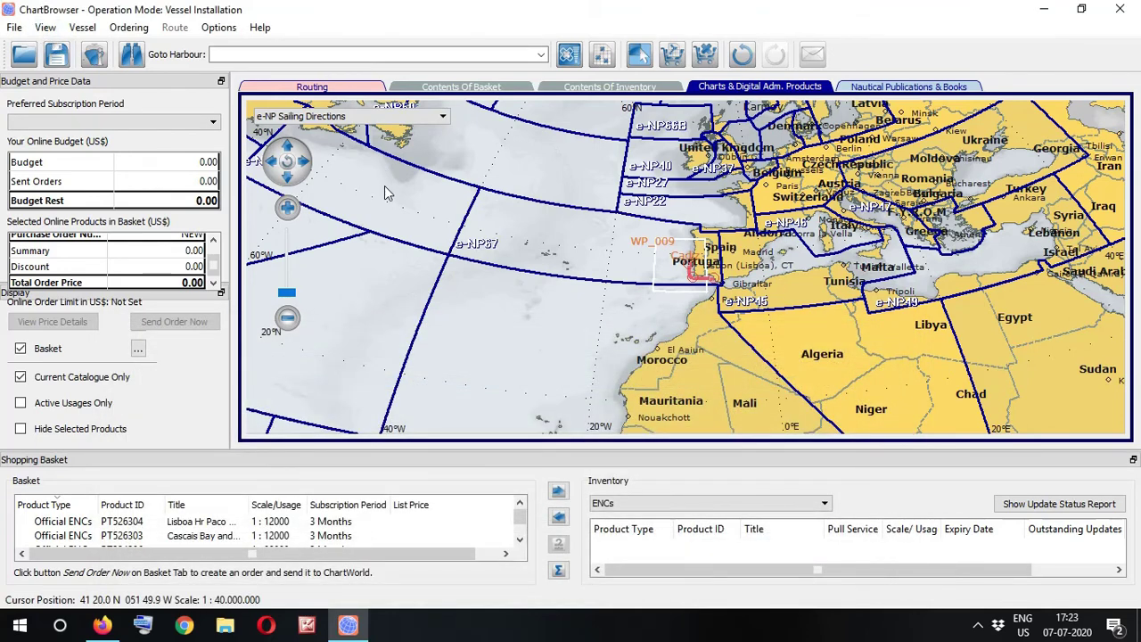
click(16, 29)
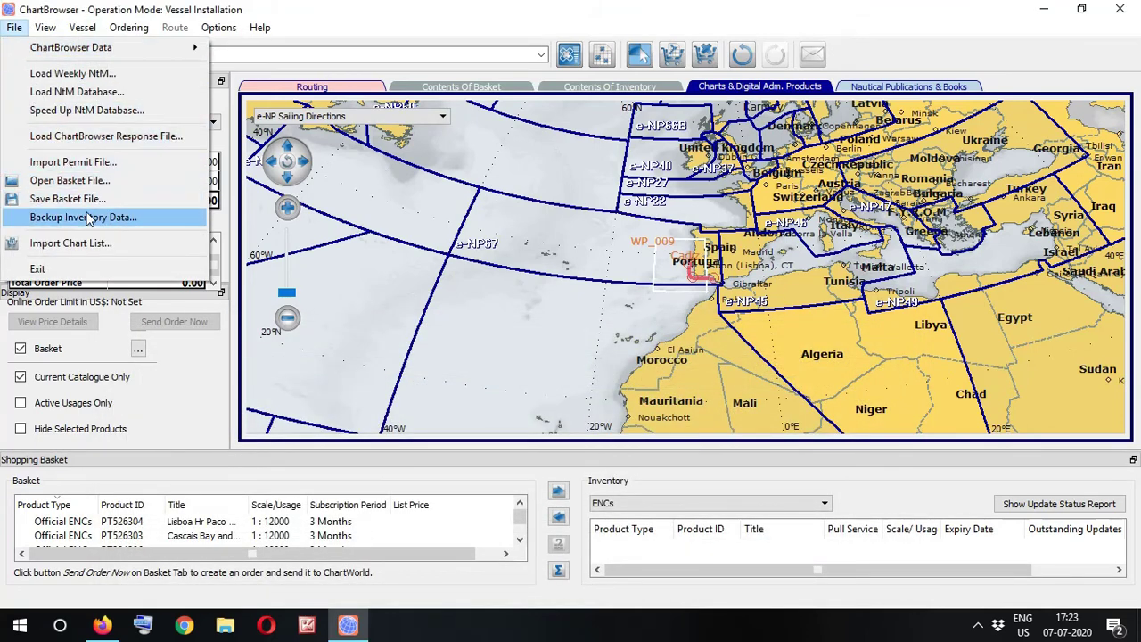
key(Up)
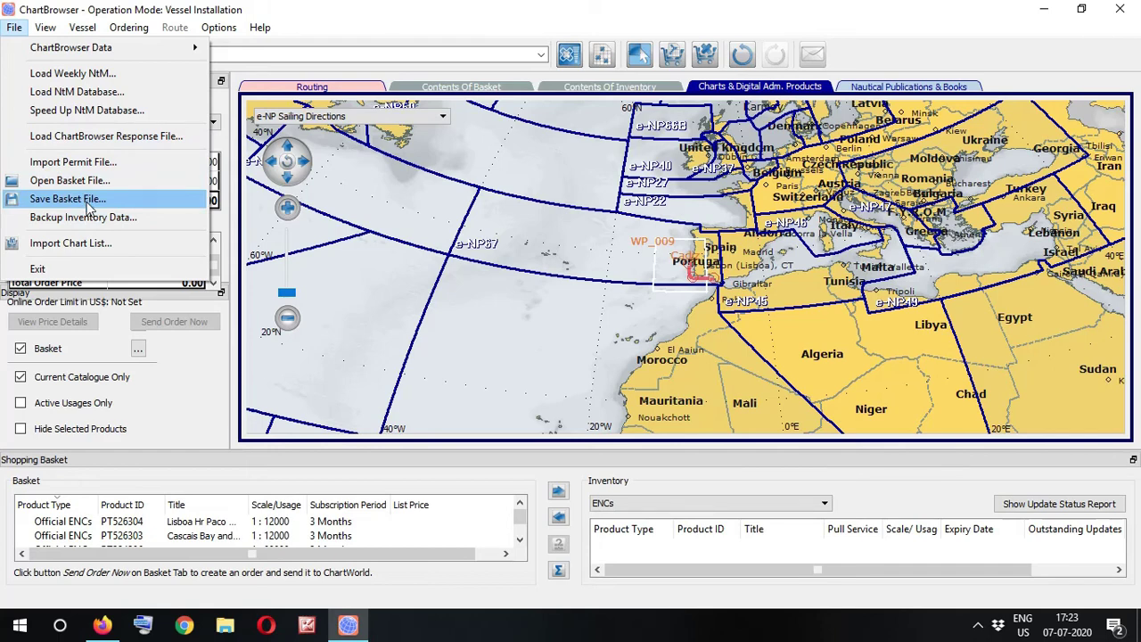
key(Return)
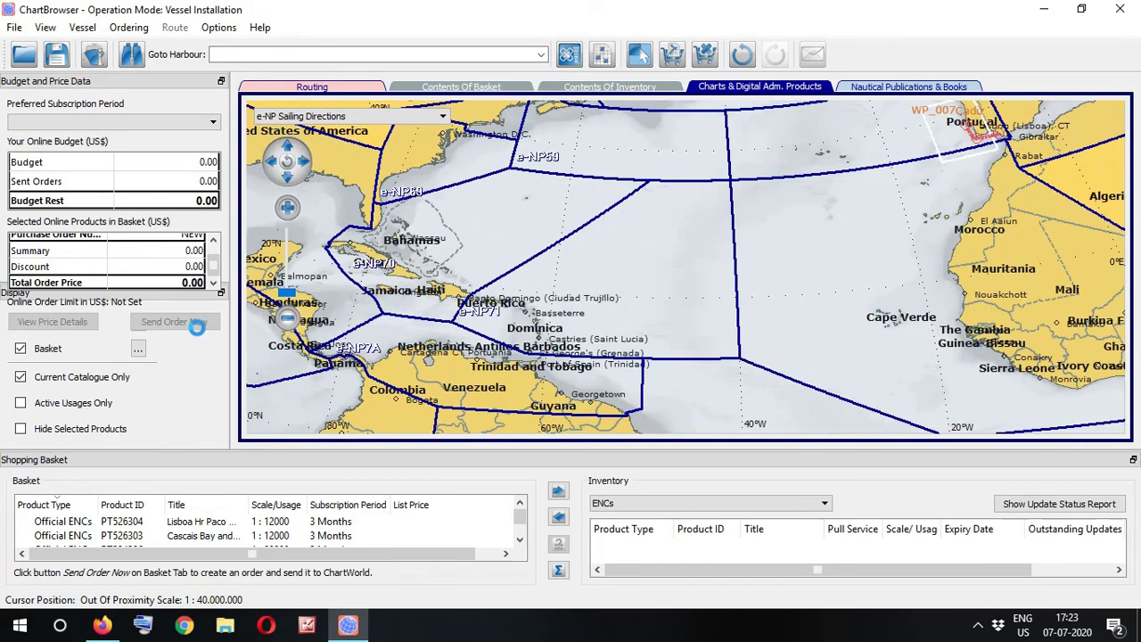
click(44, 26)
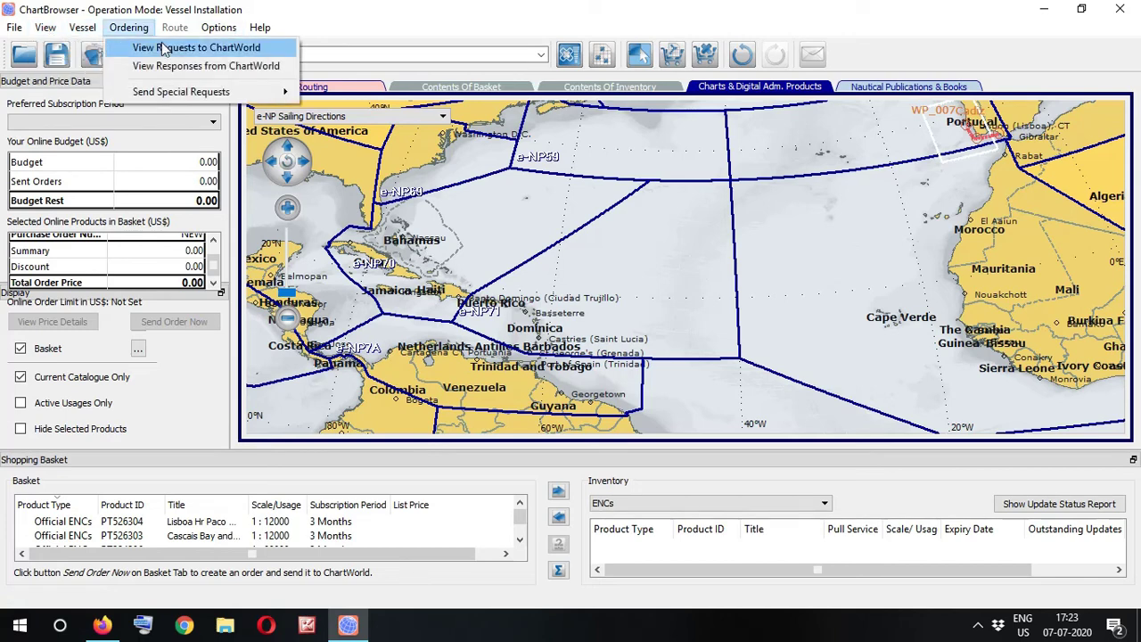
click(483, 198)
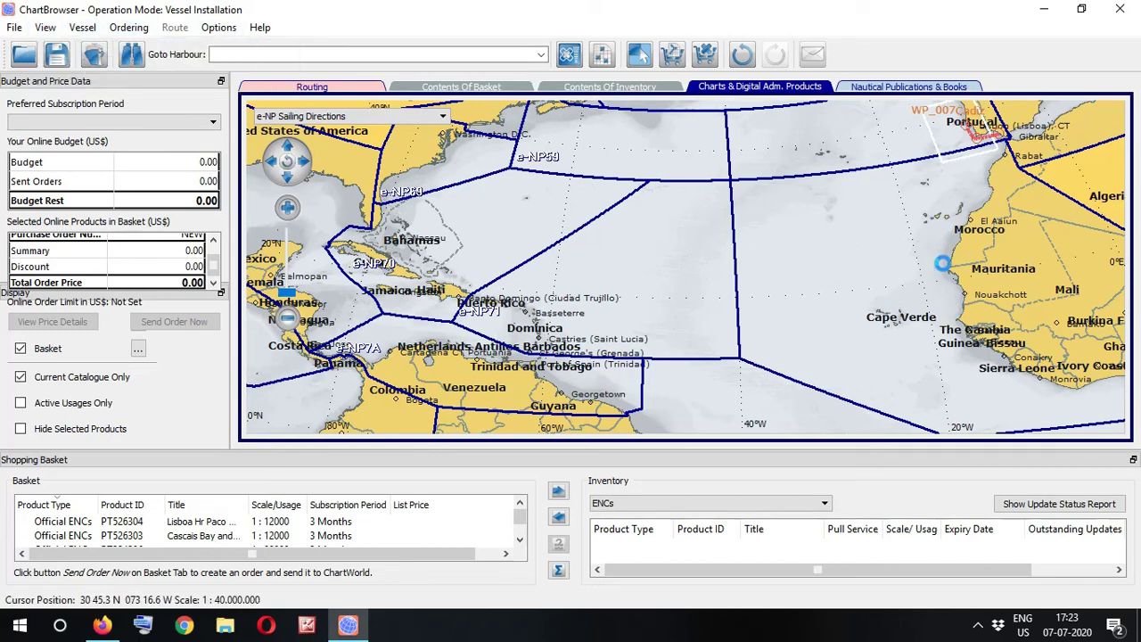
drag(790, 330, 533, 262)
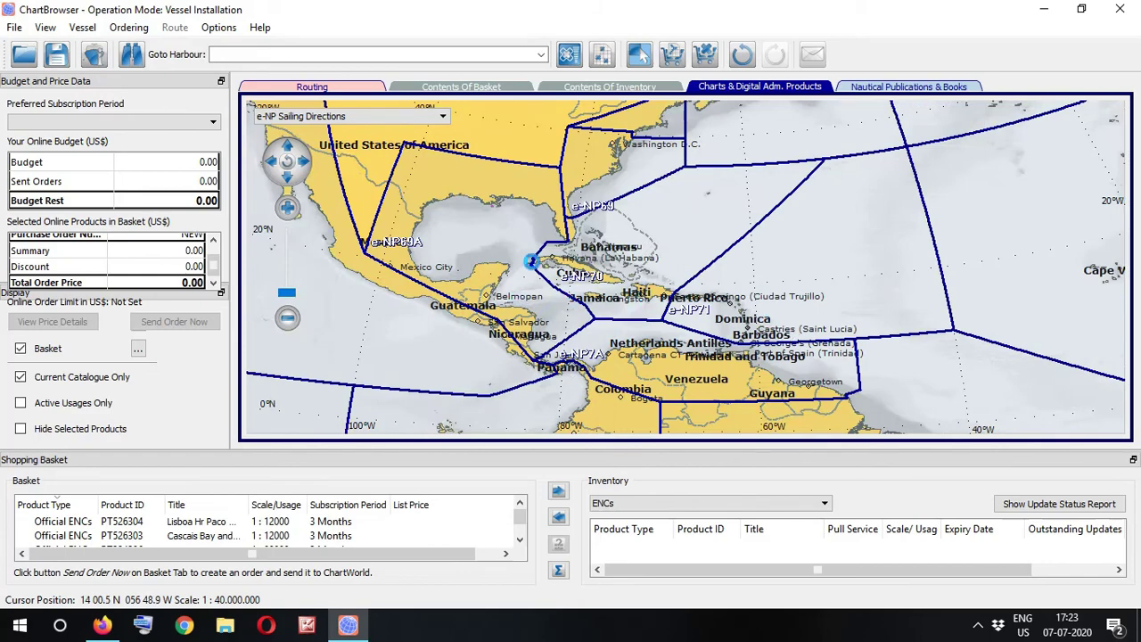
drag(779, 307, 671, 370)
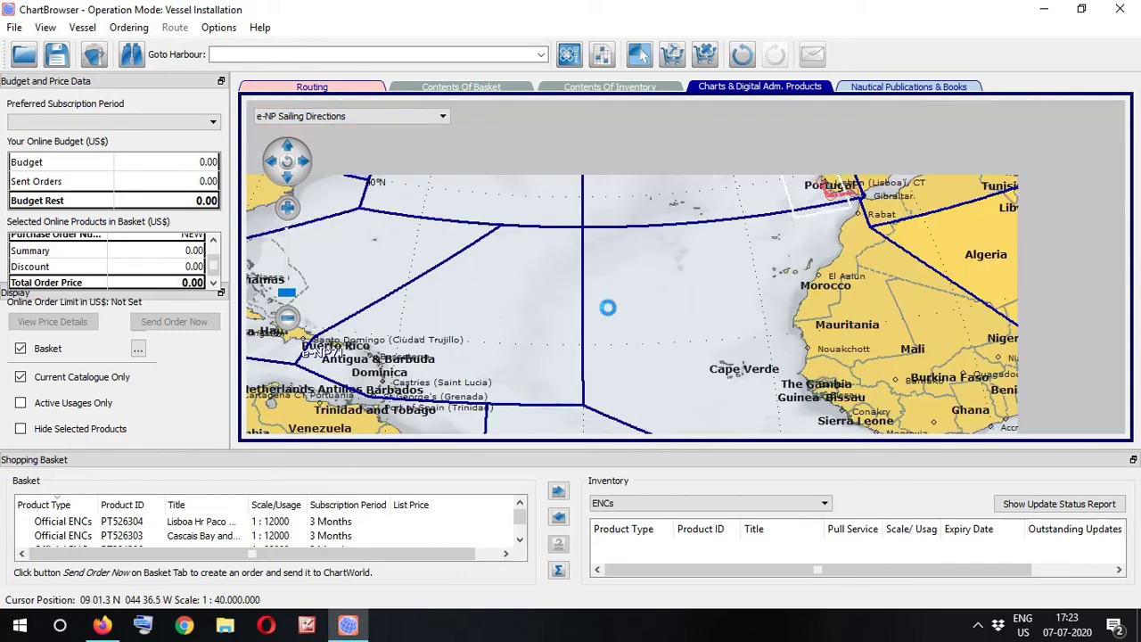
- Return to the Routing view and open the Cadiz to Lisbon route for graphical editing on the chart
click(312, 86)
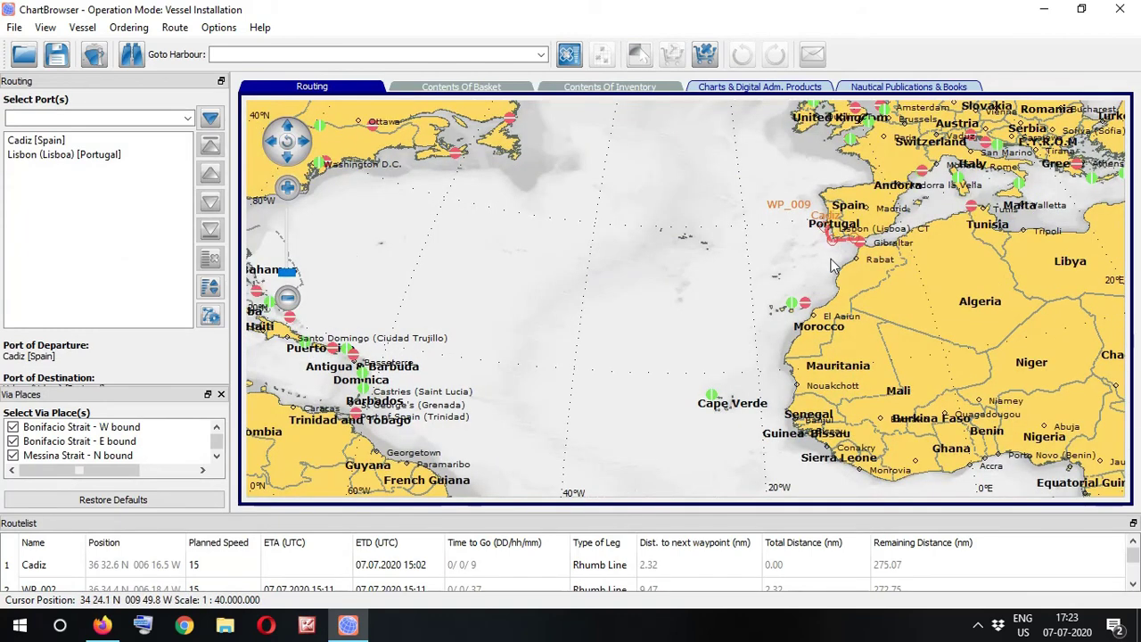
right_click(831, 259)
click(867, 266)
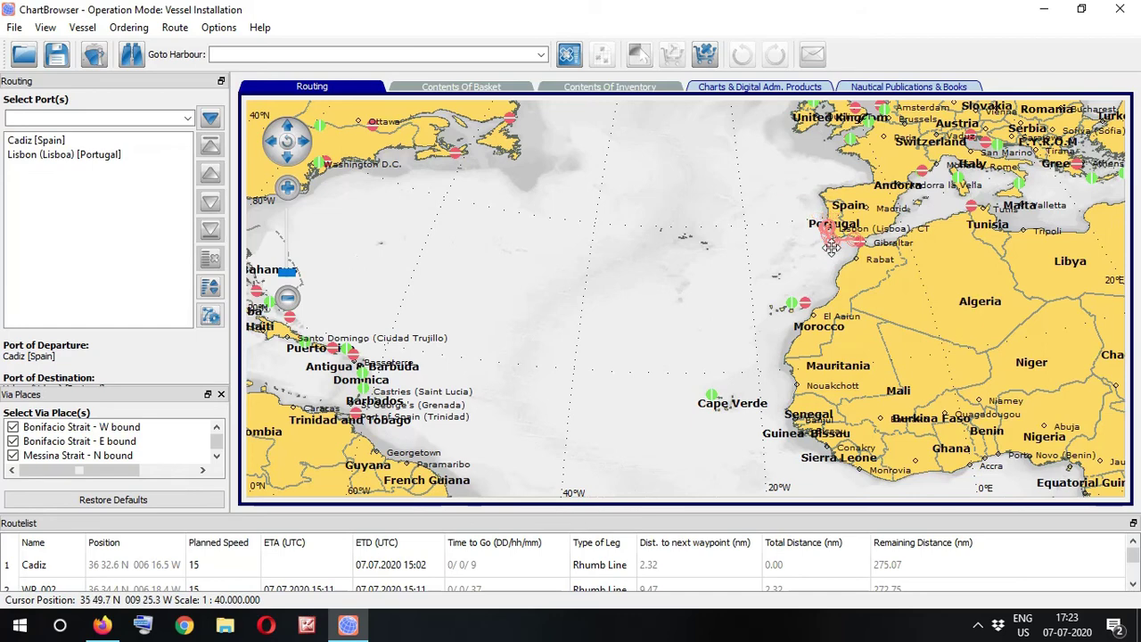
key(Page_Up)
drag(906, 294, 482, 225)
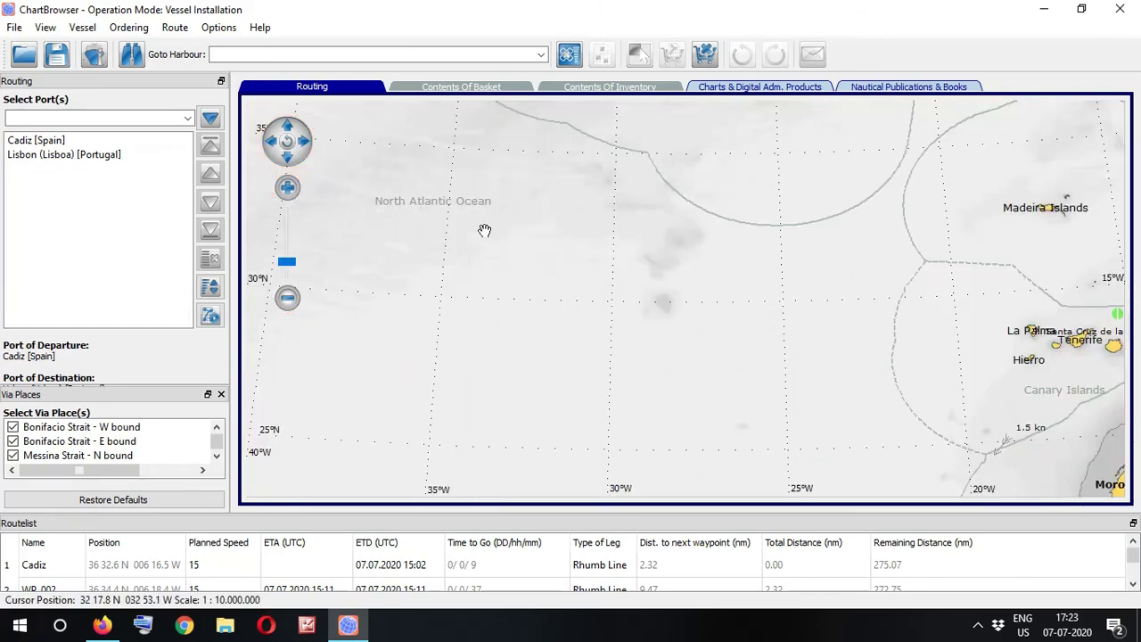
key(Page_Down)
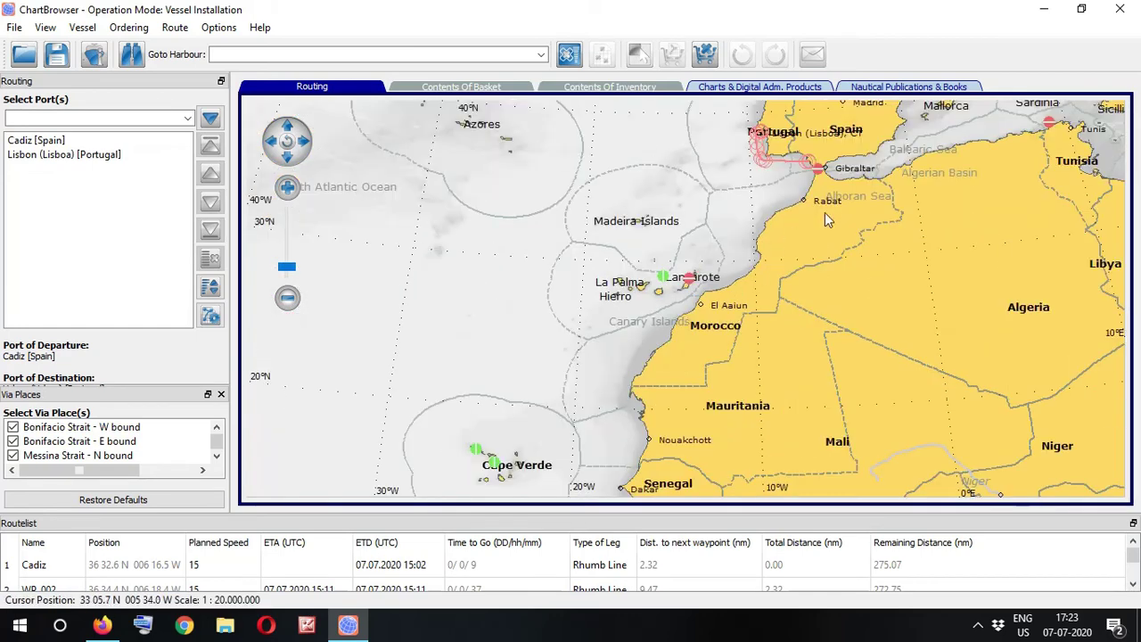
drag(825, 213, 747, 226)
key(Page_Up)
key(Page_Up)
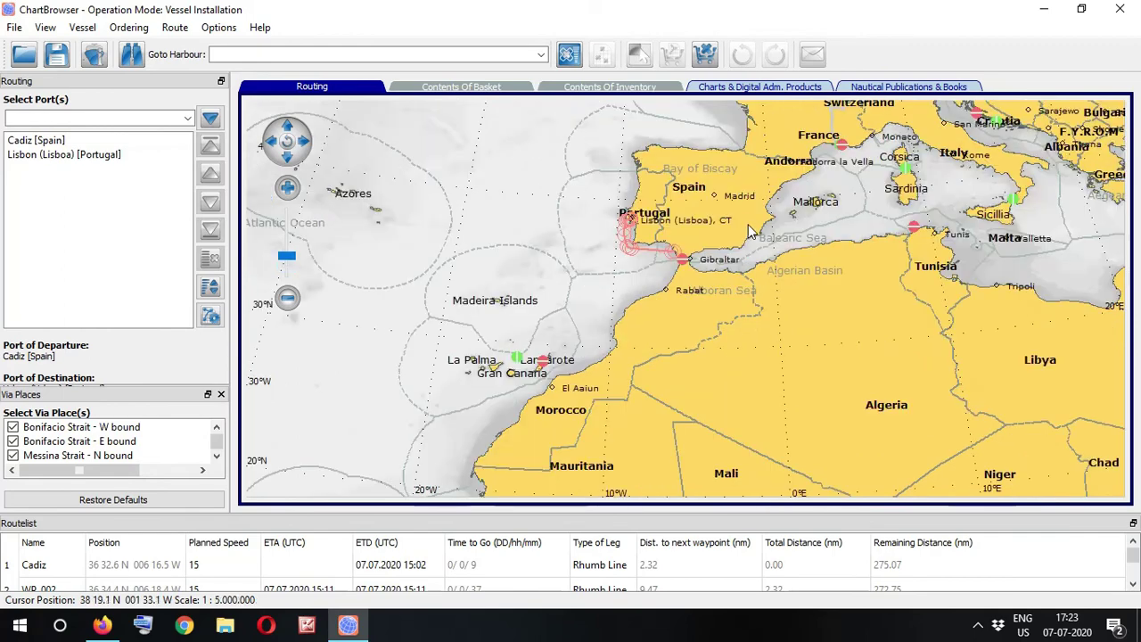
drag(631, 198, 867, 493)
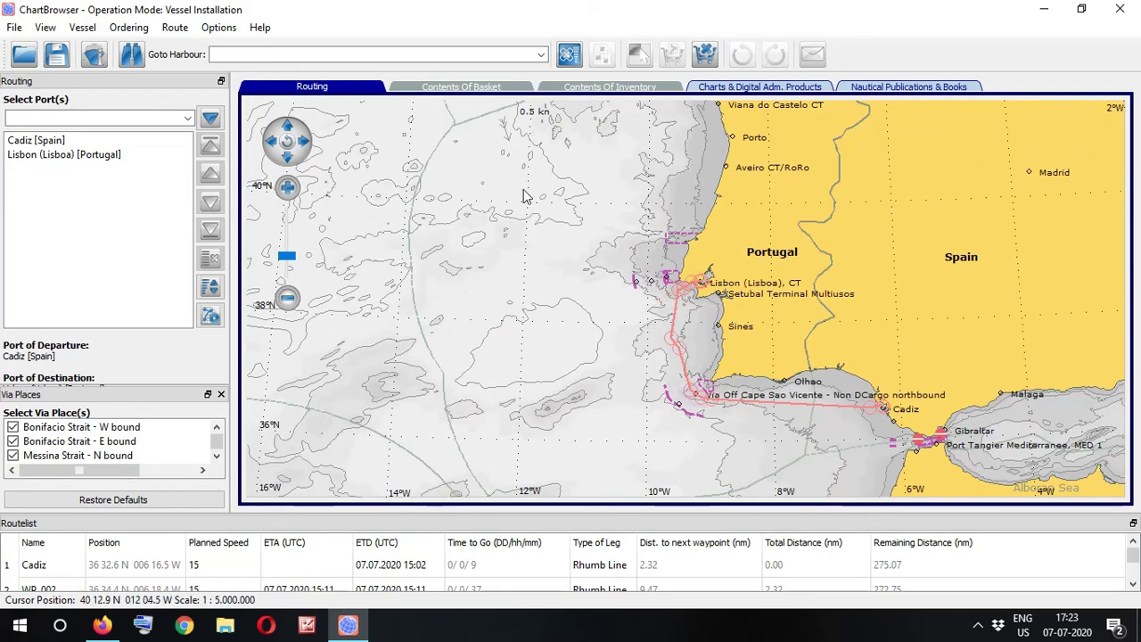
- End the route editing, apply the changes, and accept setting the Cadiz departure date to the current date
key(Escape)
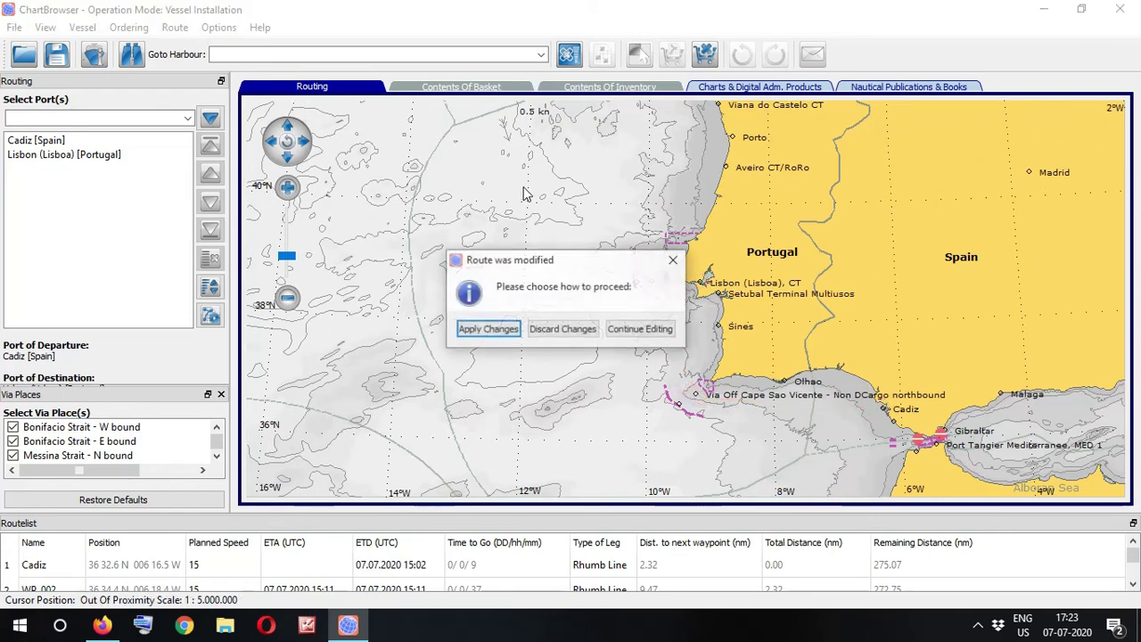
click(506, 332)
click(602, 330)
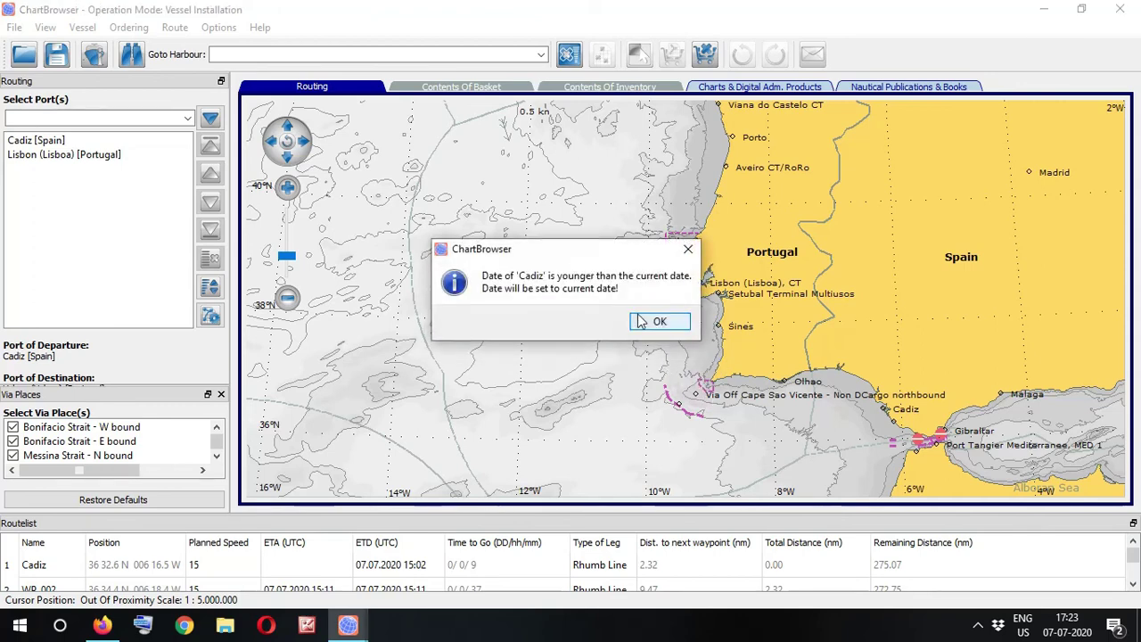
click(639, 321)
click(669, 331)
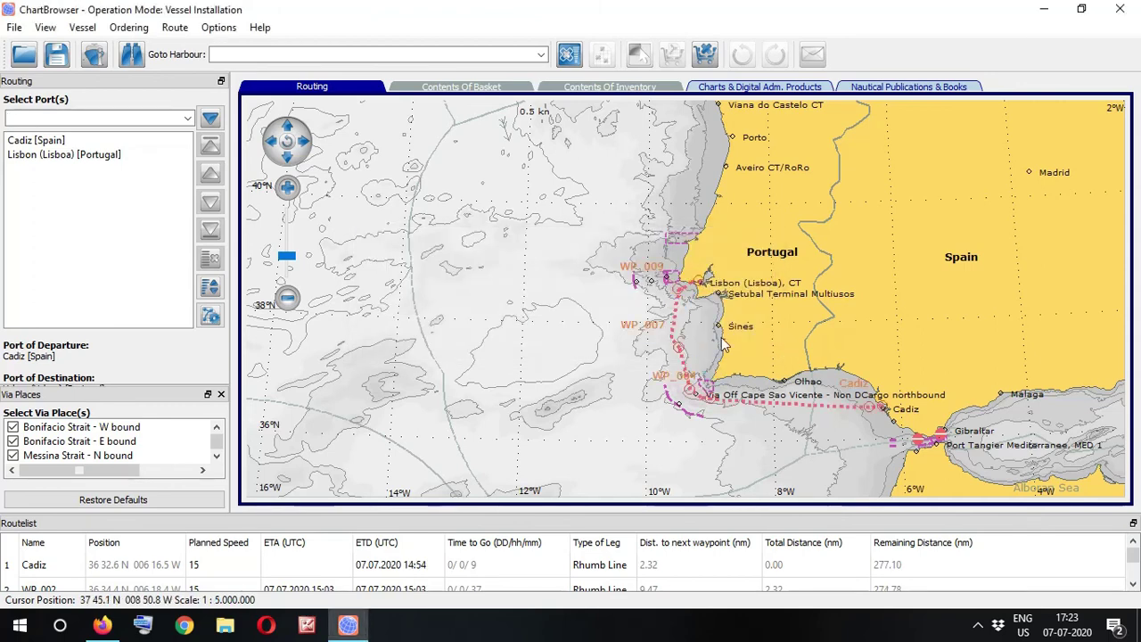